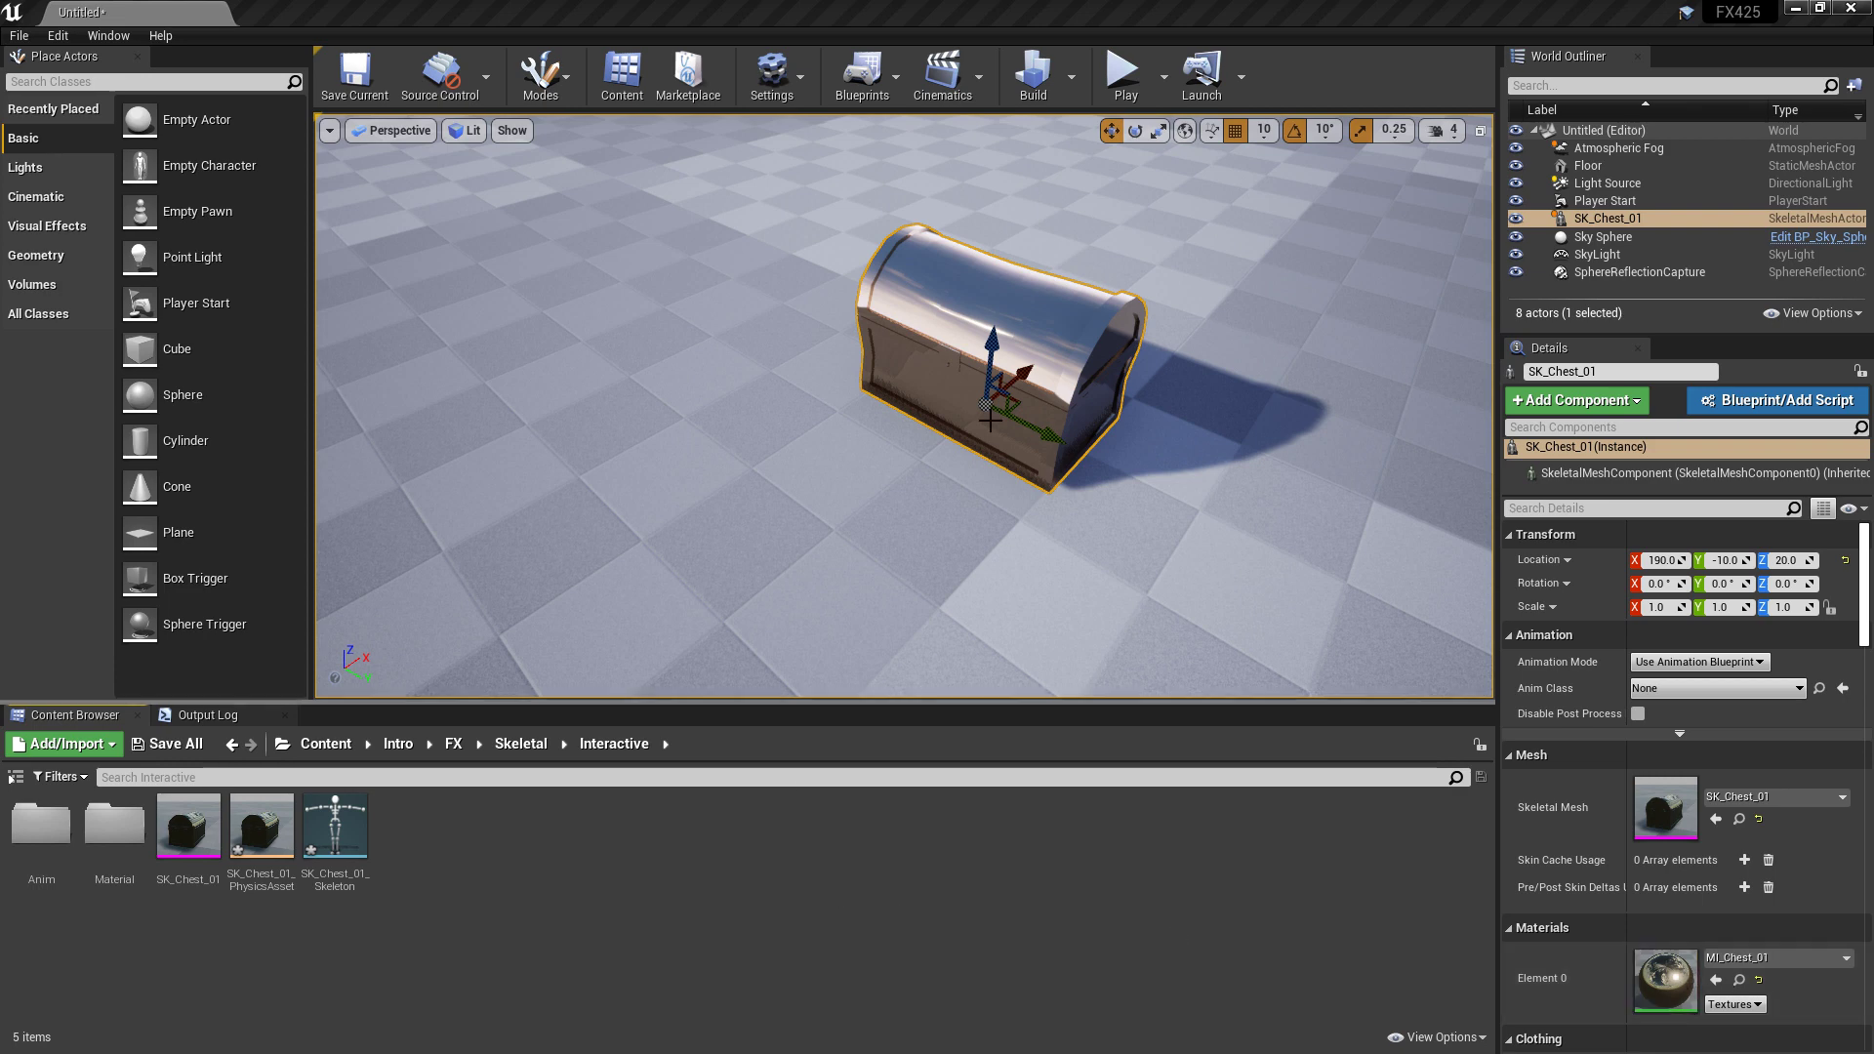
Delete the SK_Chest_01 actor from the level
key(Delete)
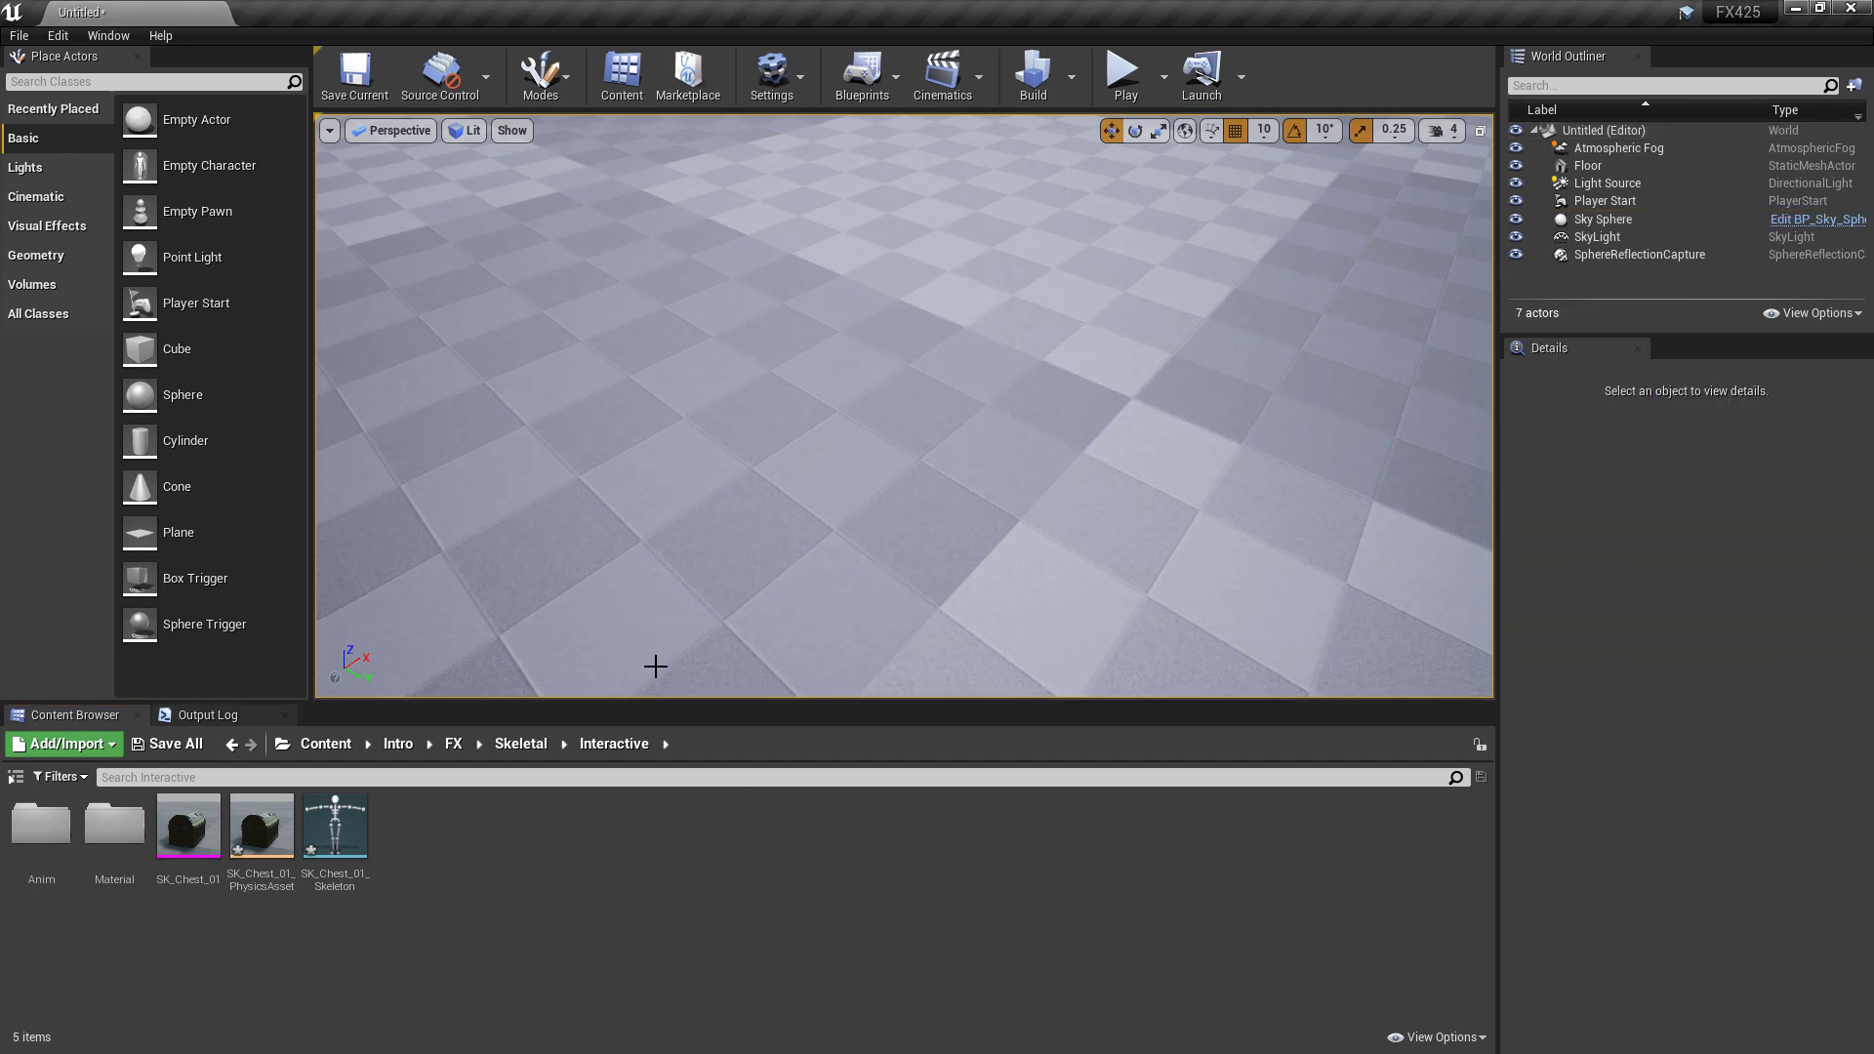
In Skeletal > FX, create a Niagara emitter from the Empty template named NE_Skeletooon_01
click(520, 744)
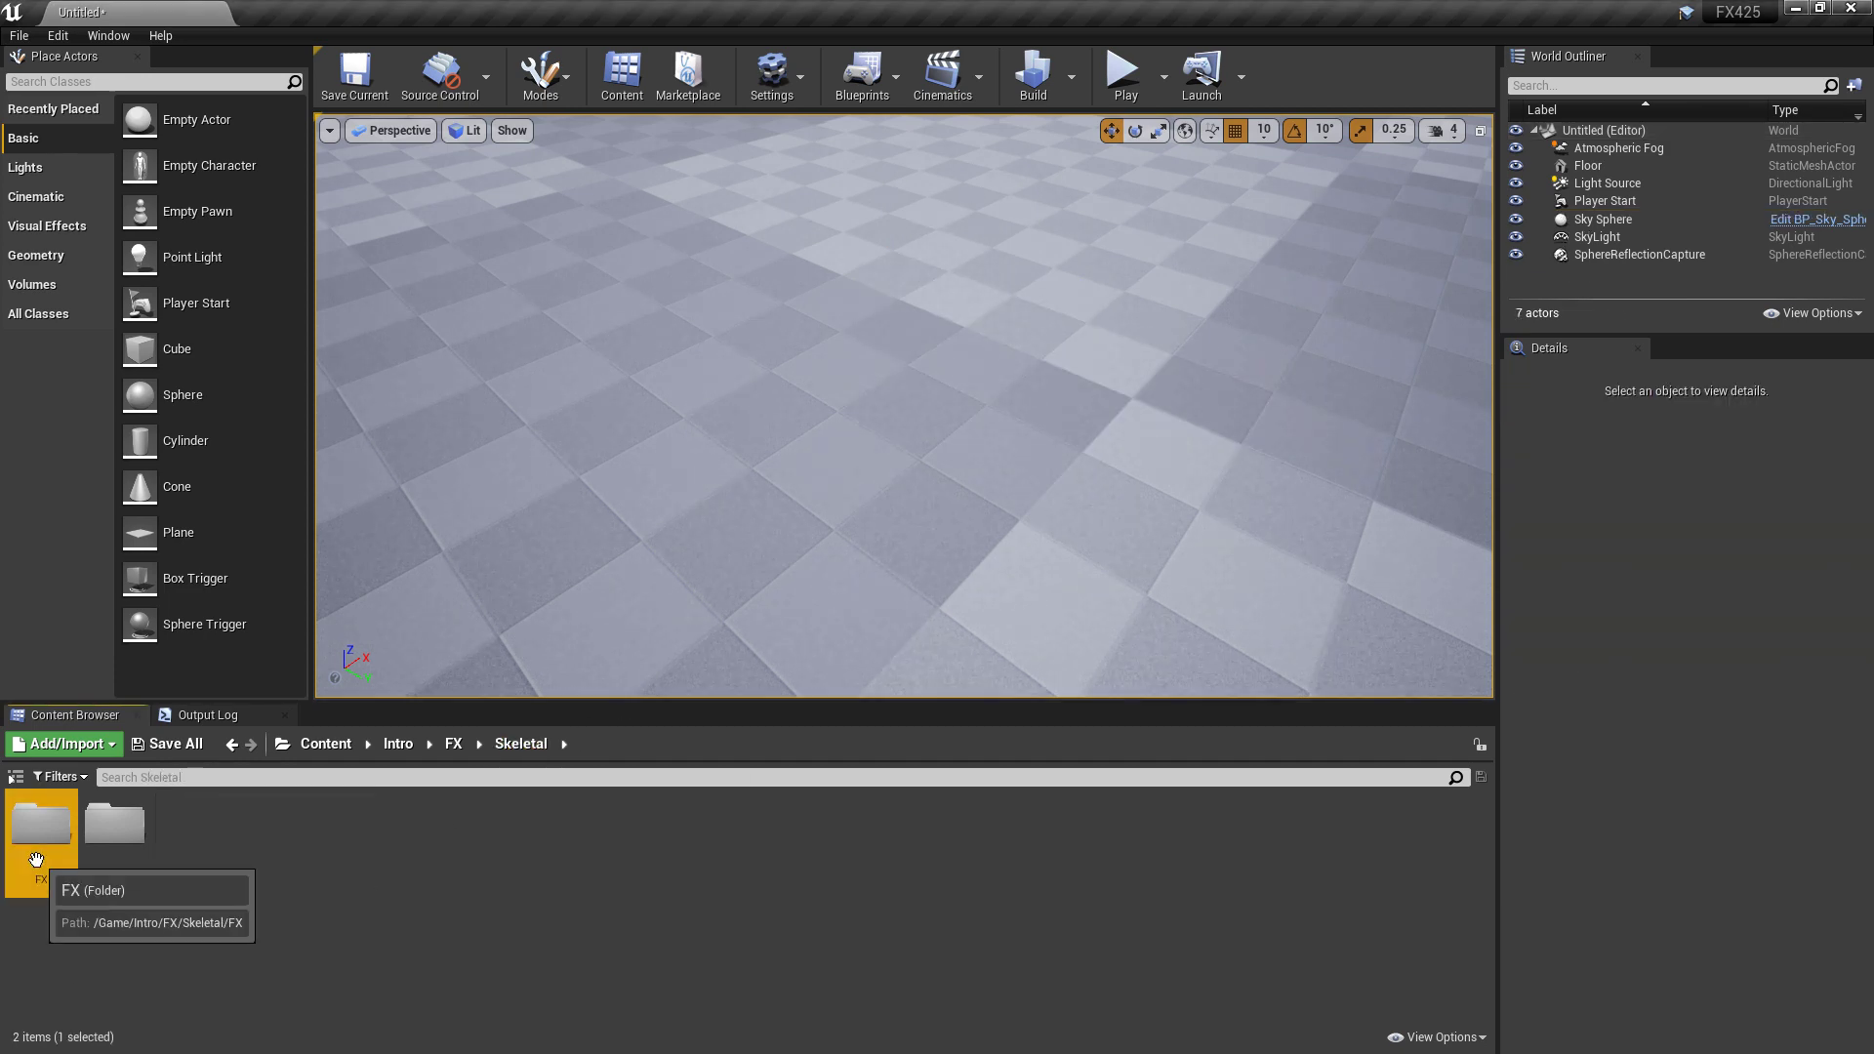
double_click(41, 825)
right_click(286, 896)
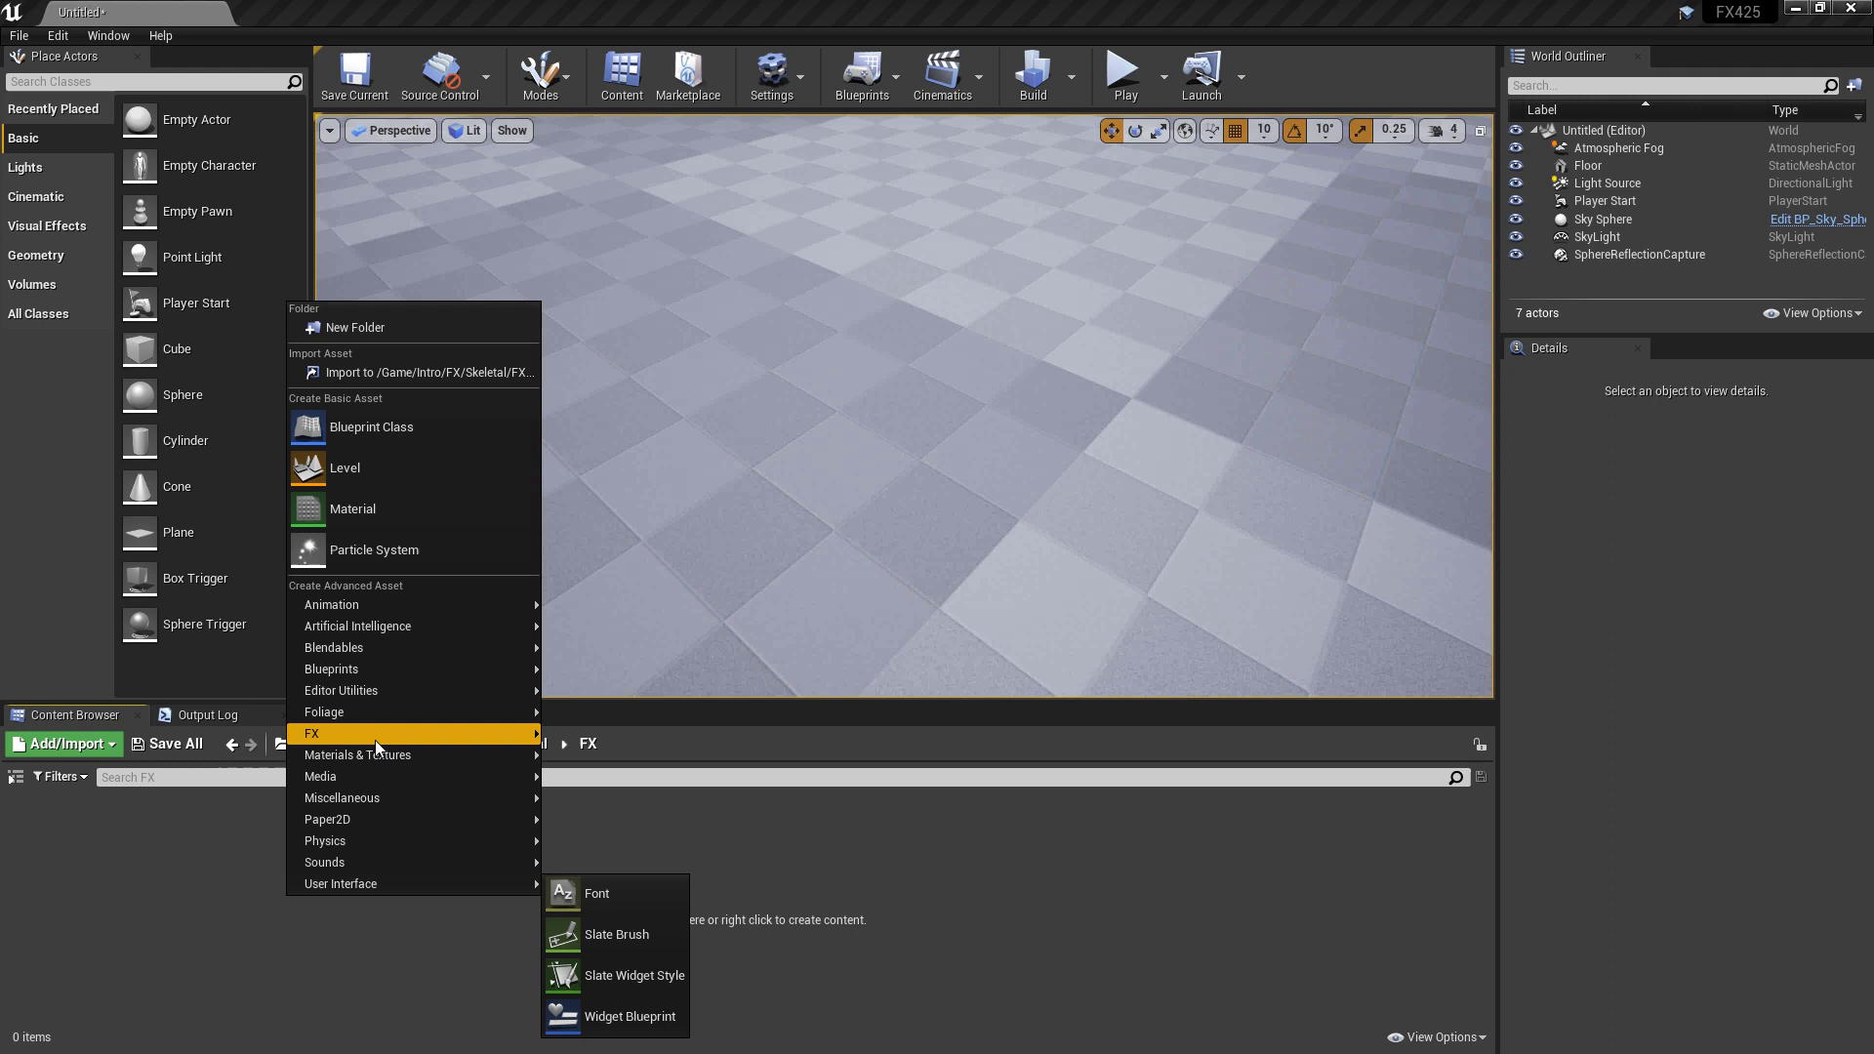
mouse_move(374, 745)
click(670, 832)
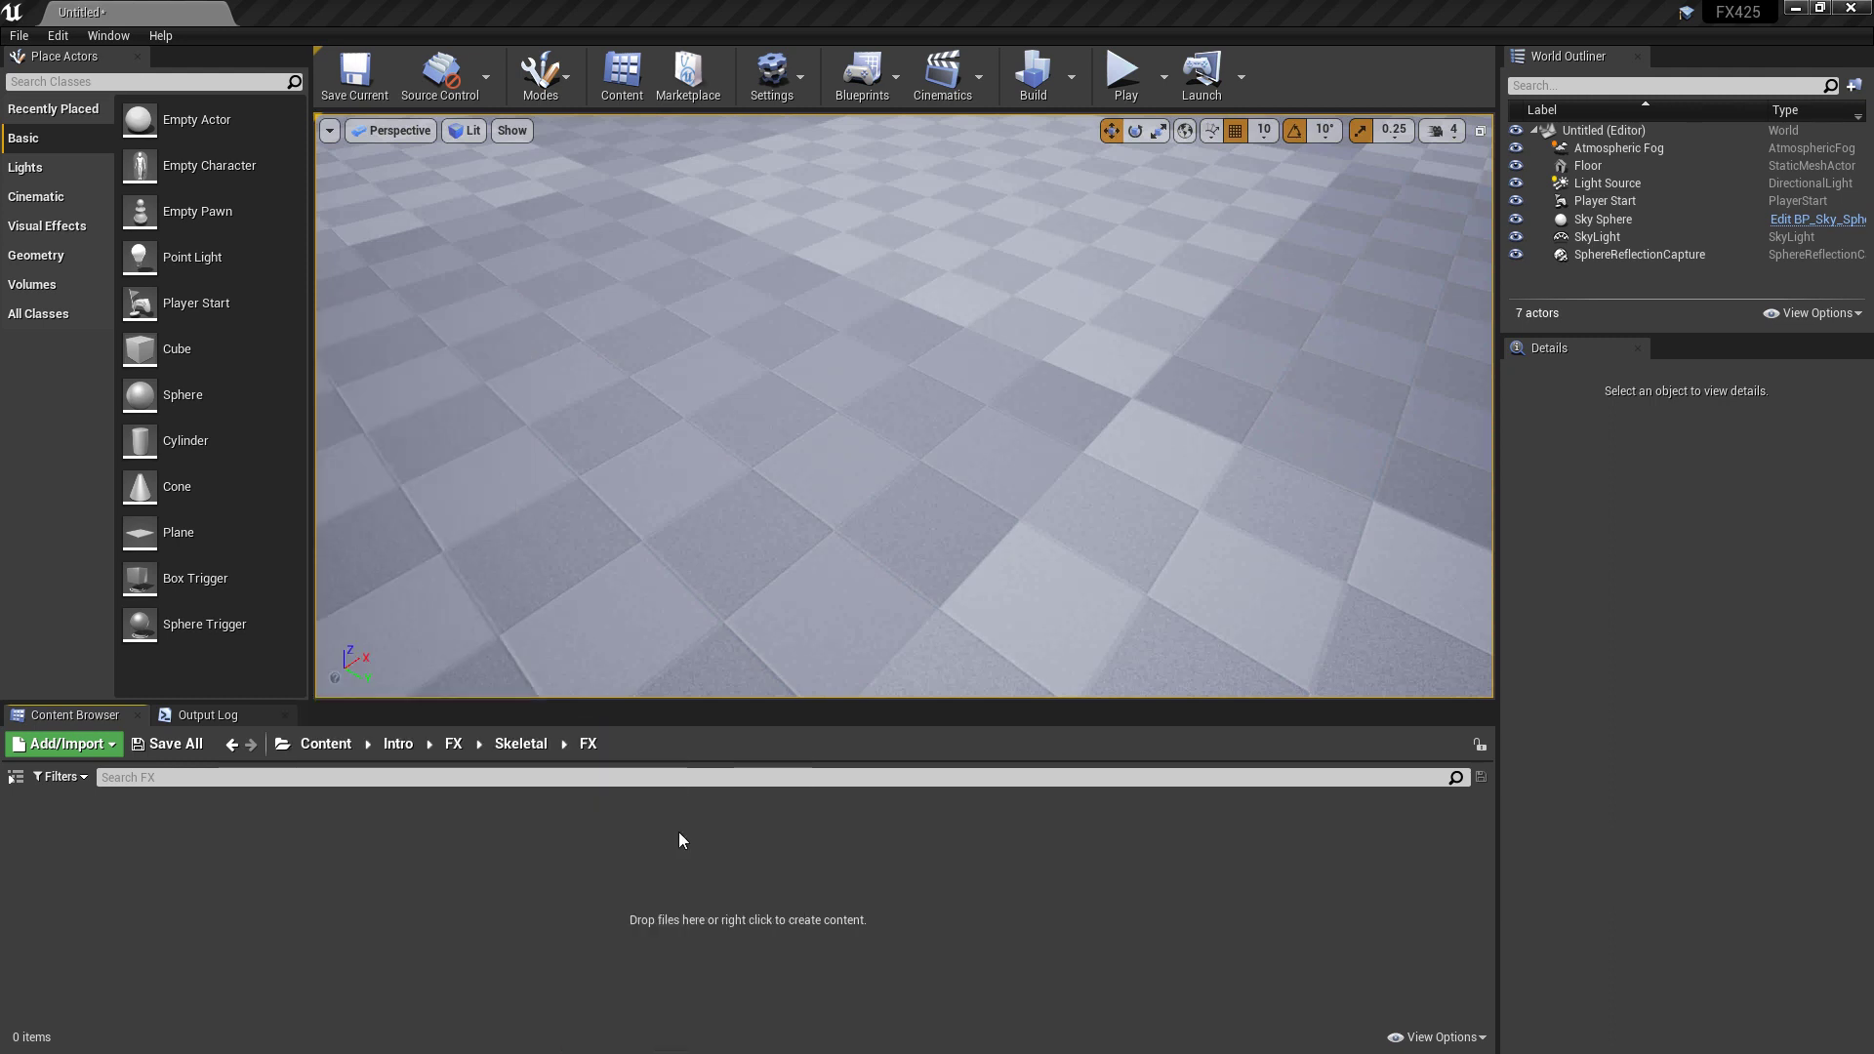
click(947, 818)
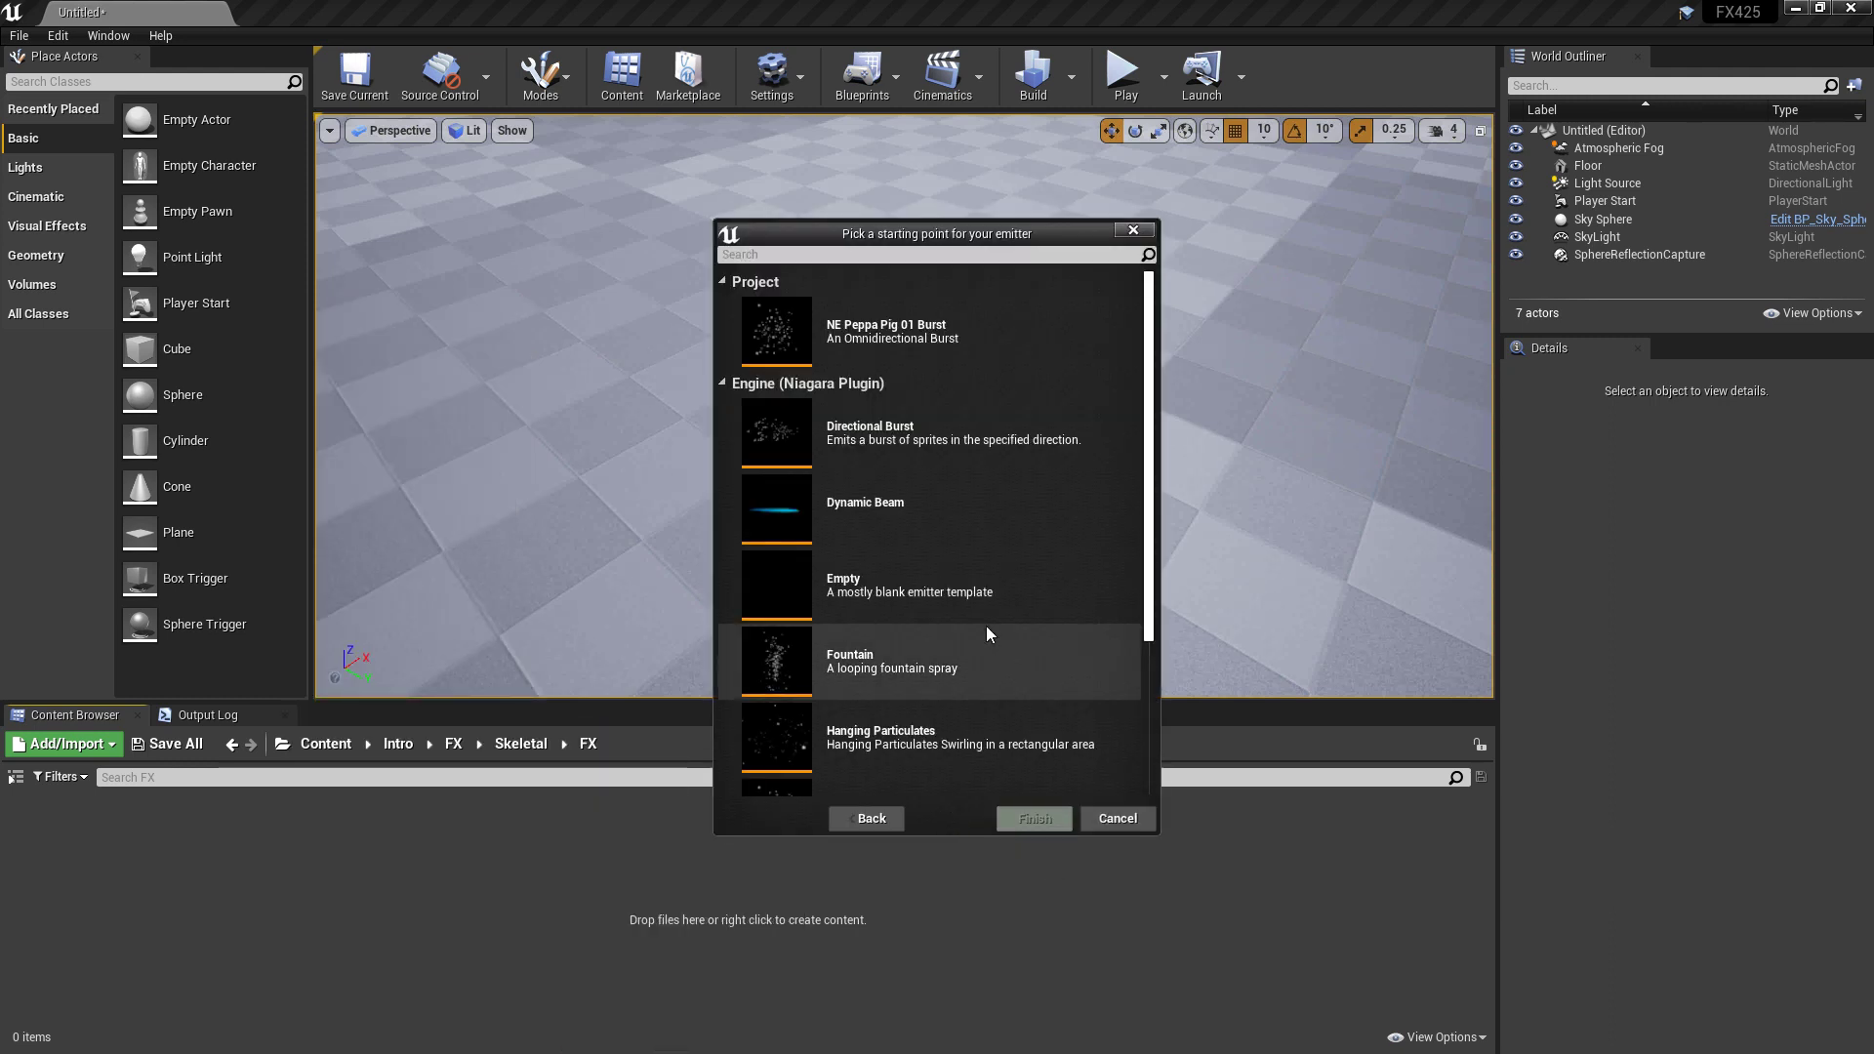
click(882, 594)
click(1034, 818)
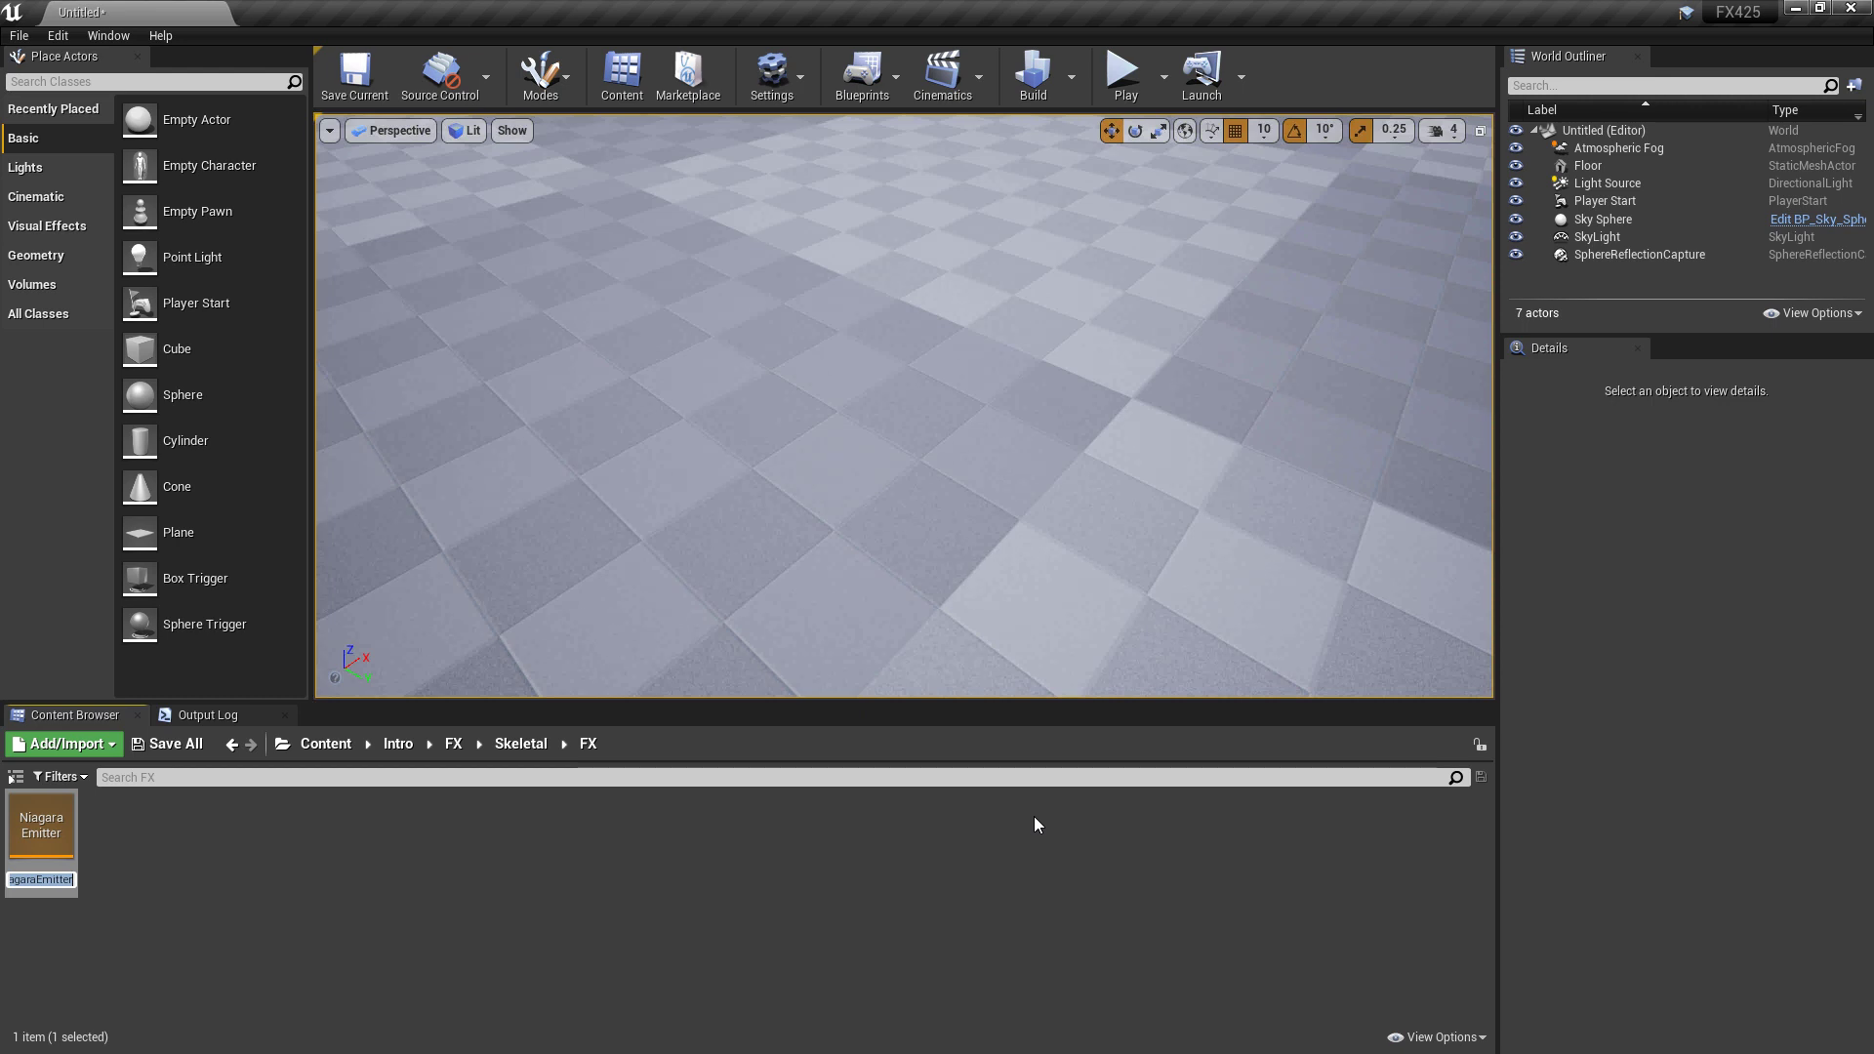
text(NE_Skeleto)
key(Return)
Open the emitter, add a Spawn Rate module to Emitter Update set to 1000, and save
double_click(44, 828)
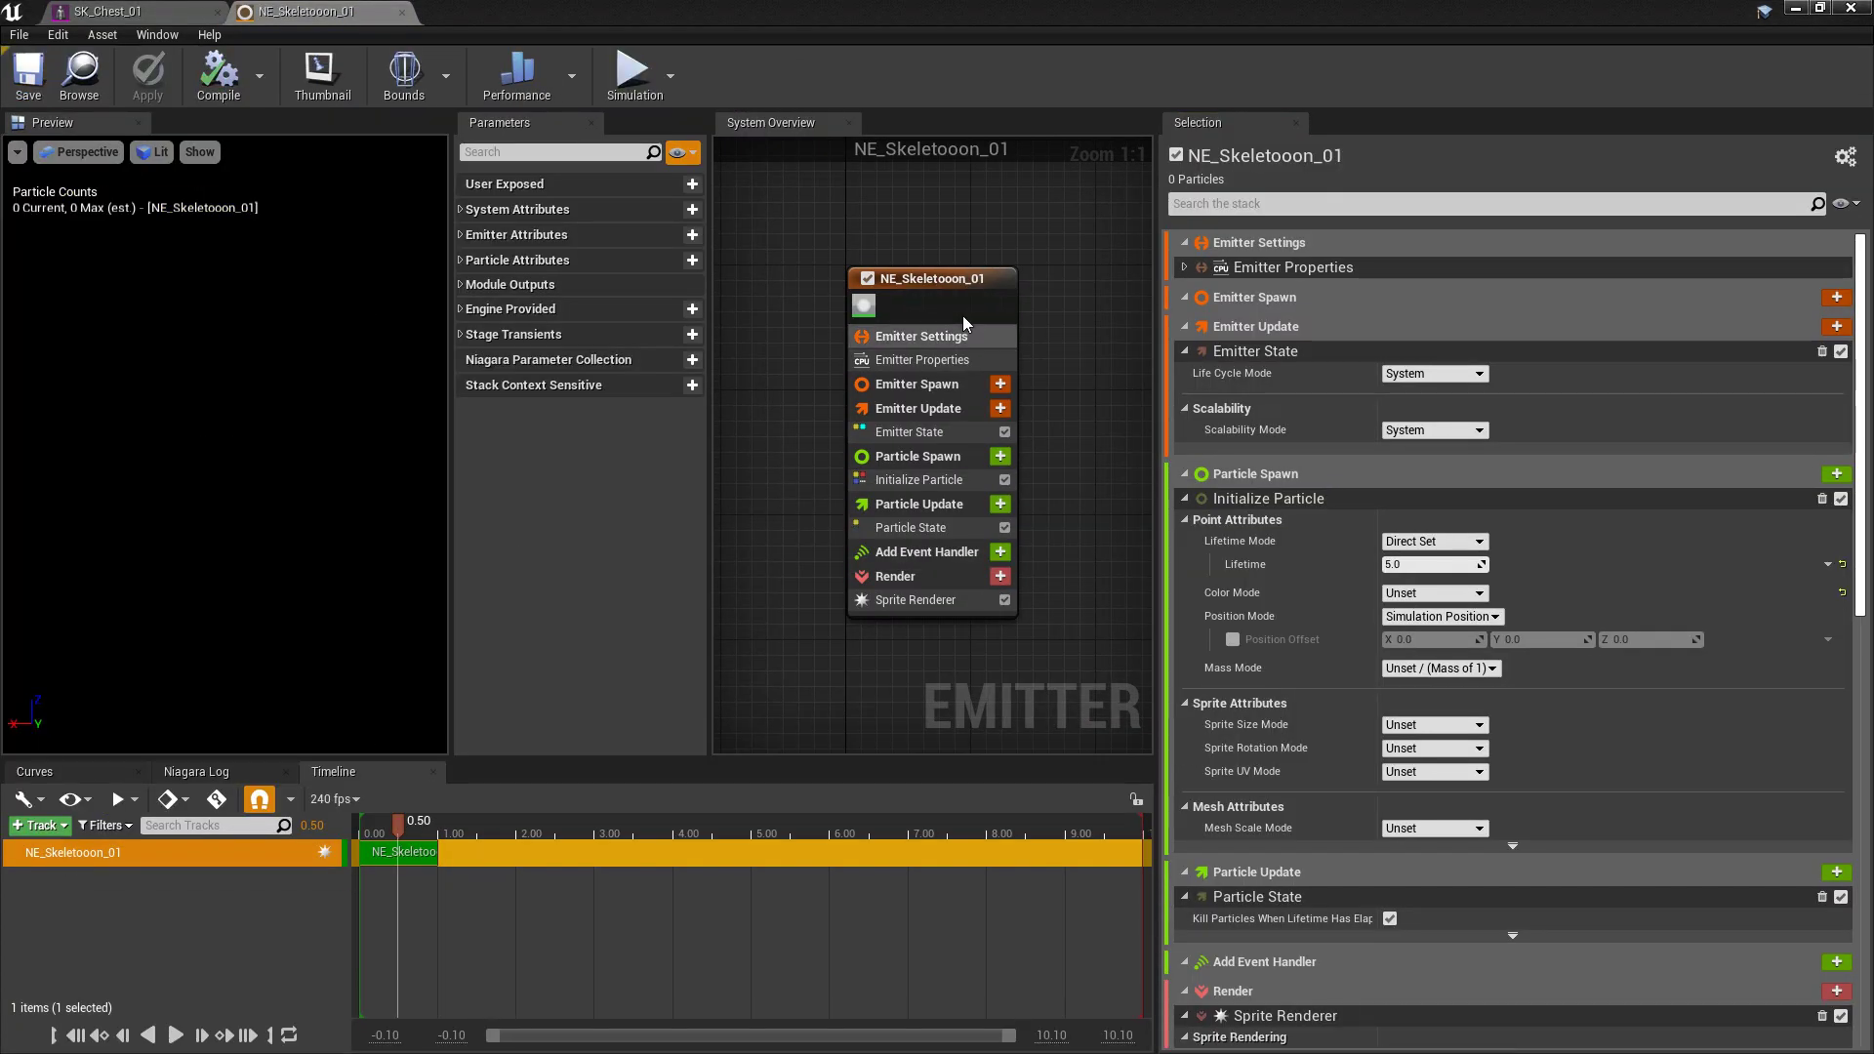
click(947, 410)
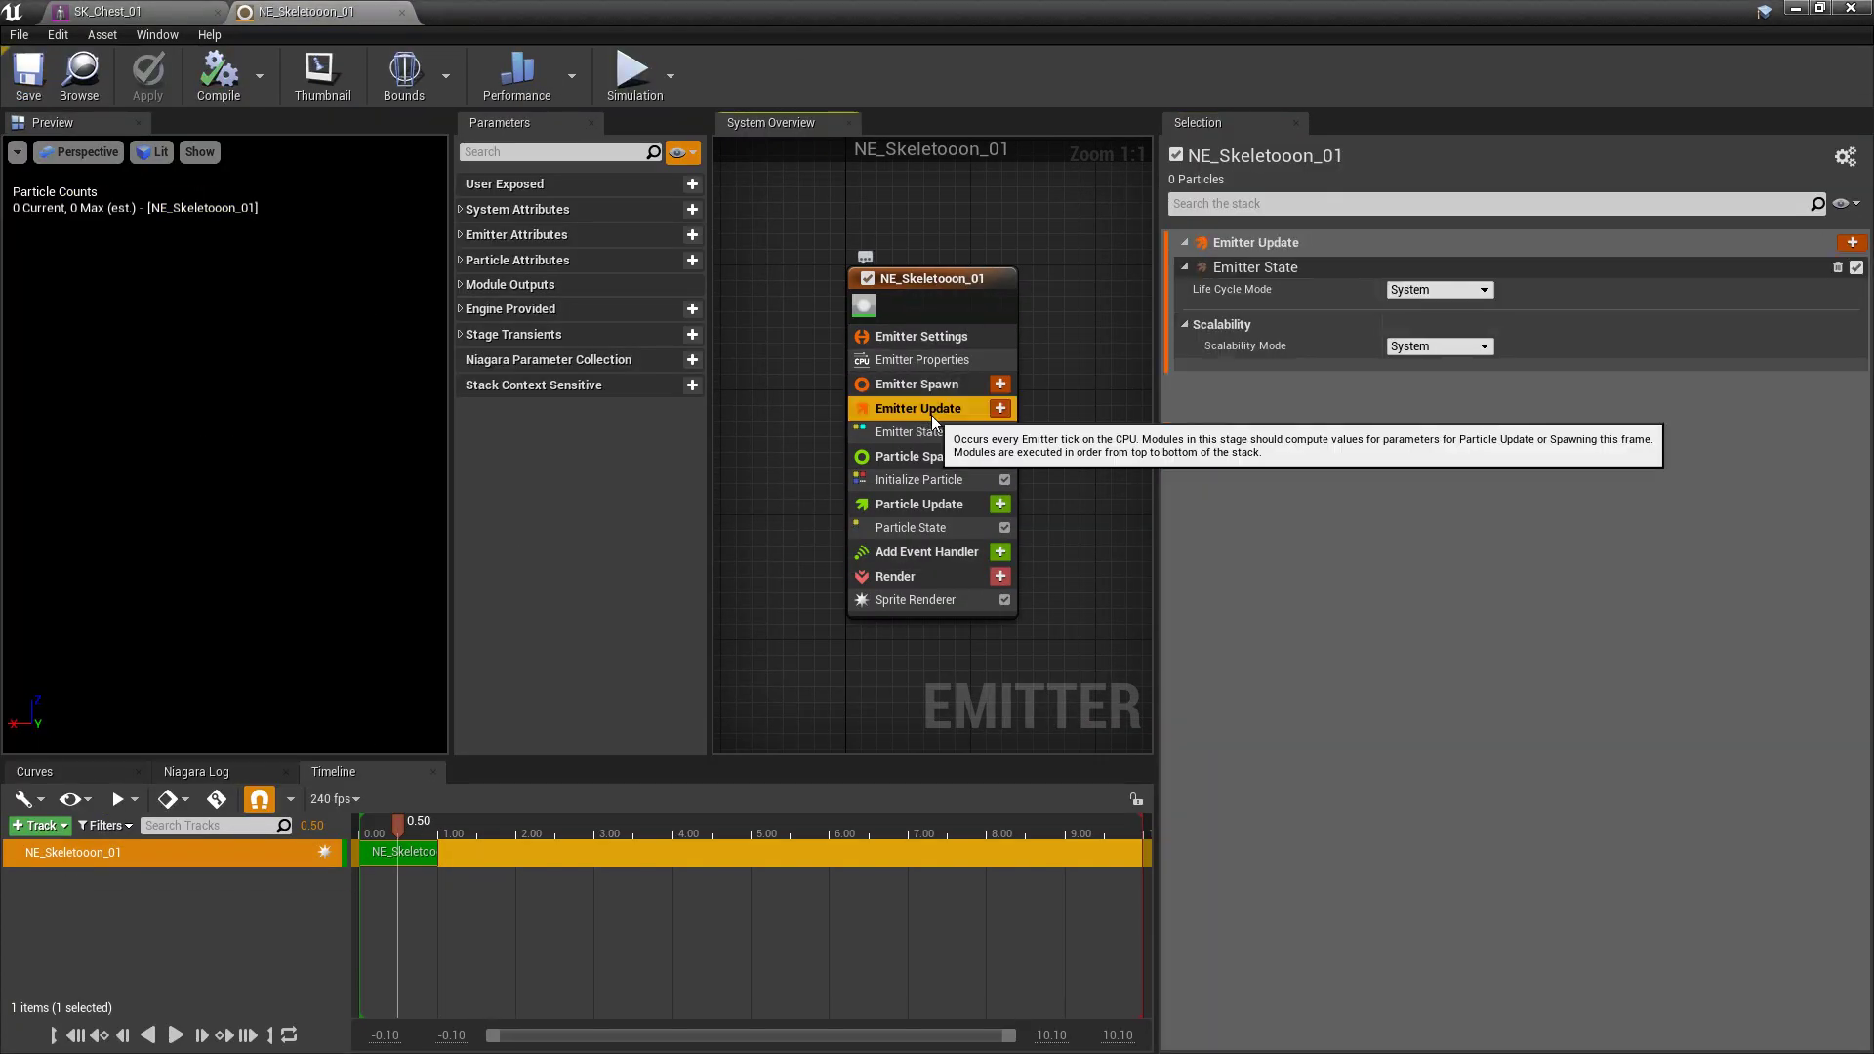
click(1001, 409)
text(spawn)
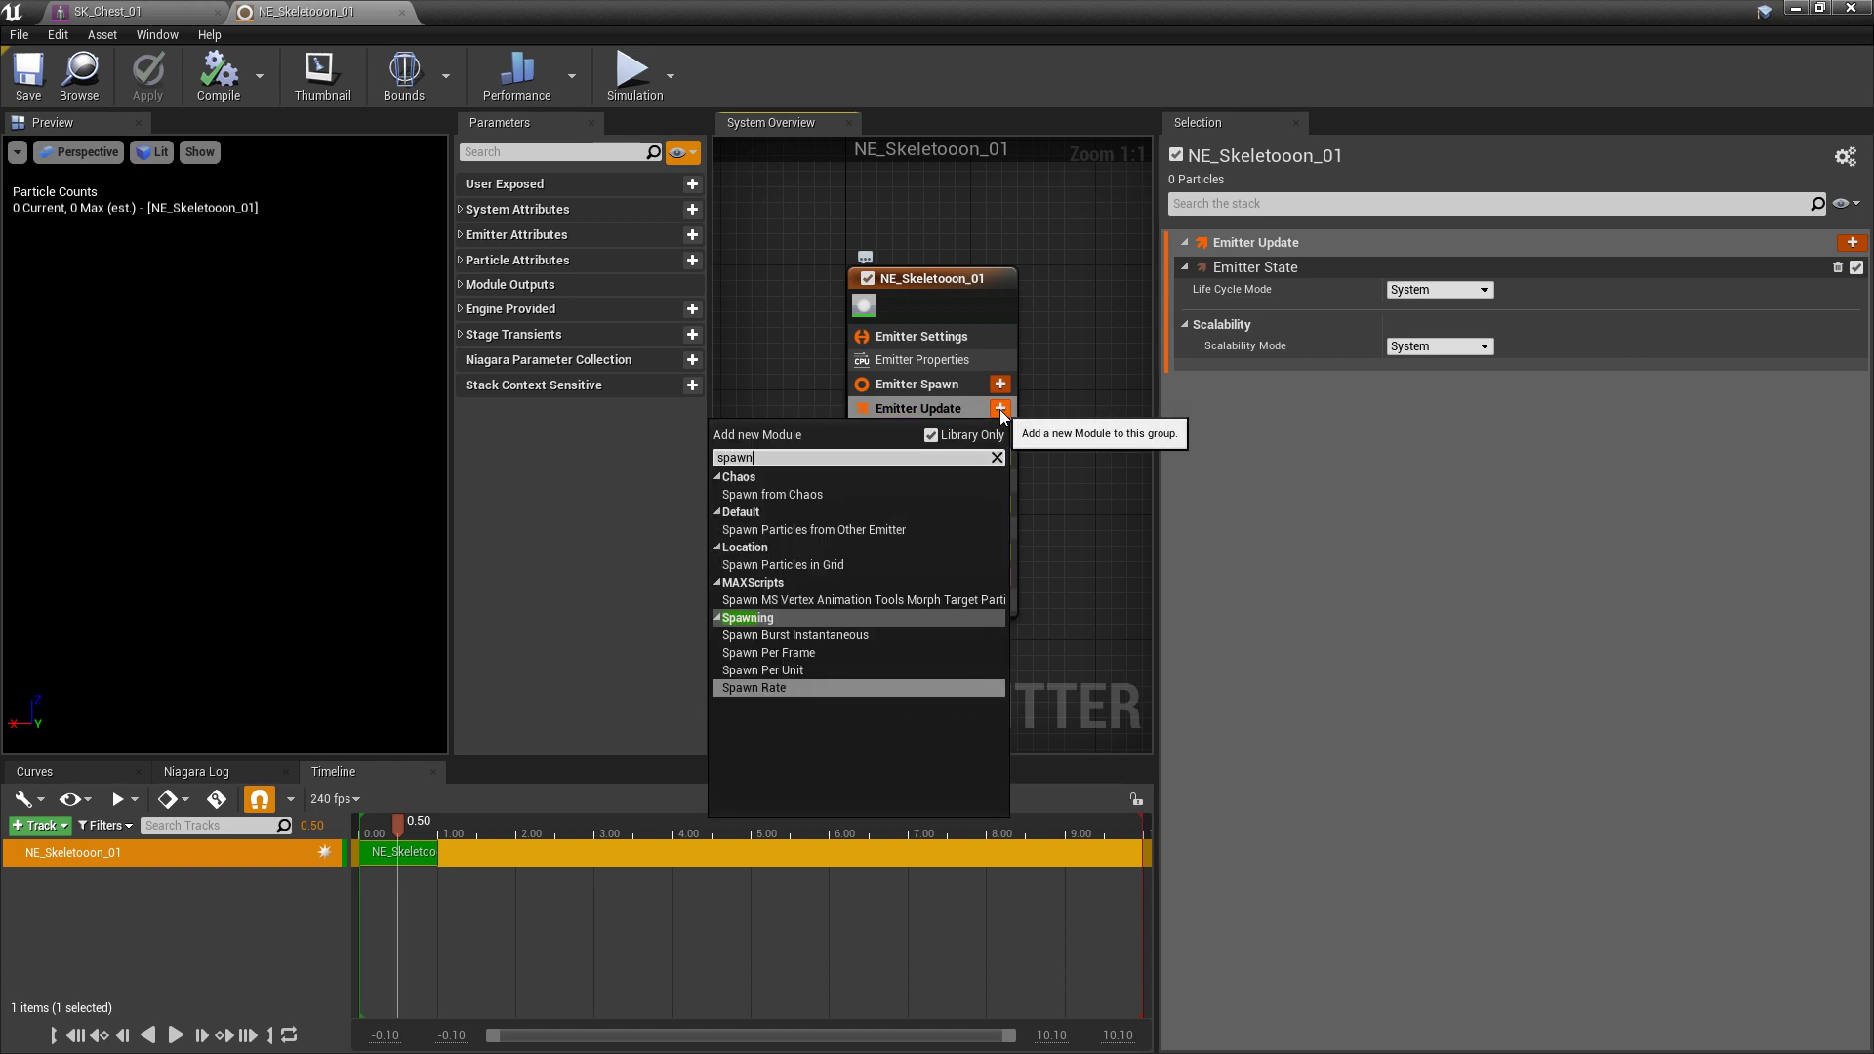
click(795, 689)
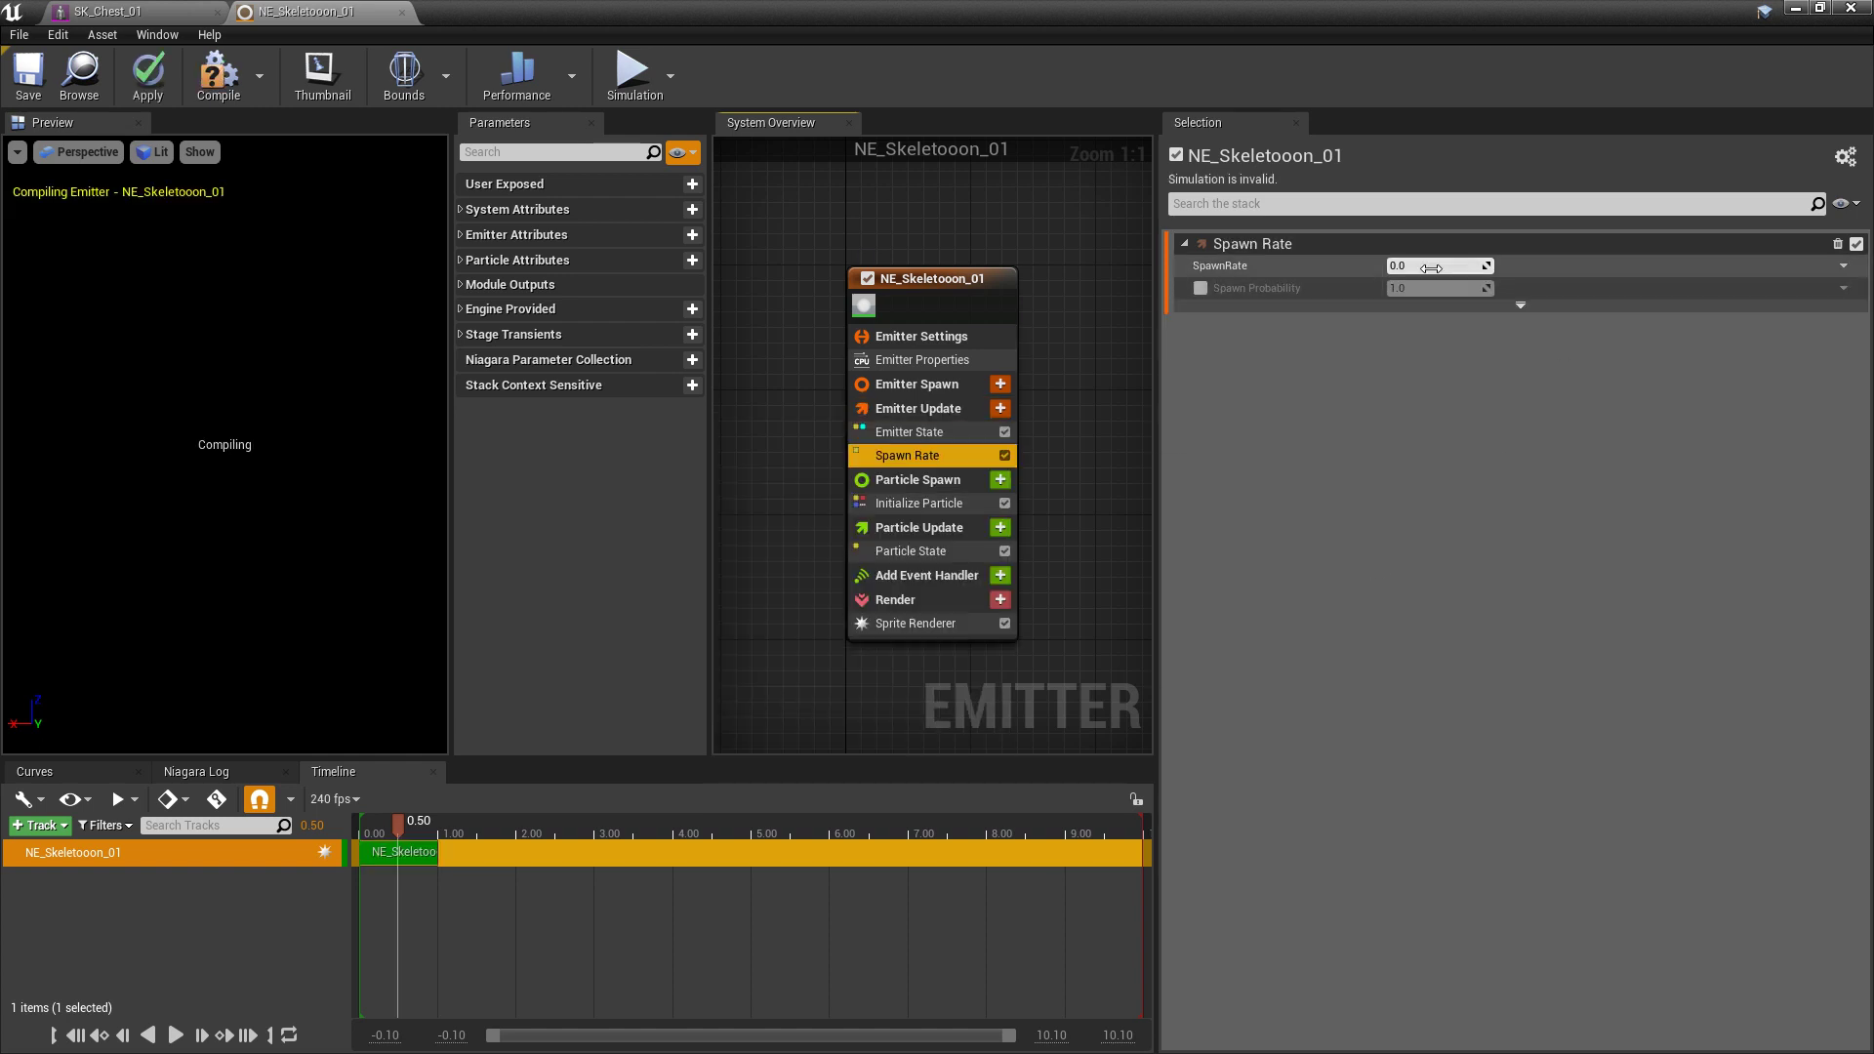
click(1431, 267)
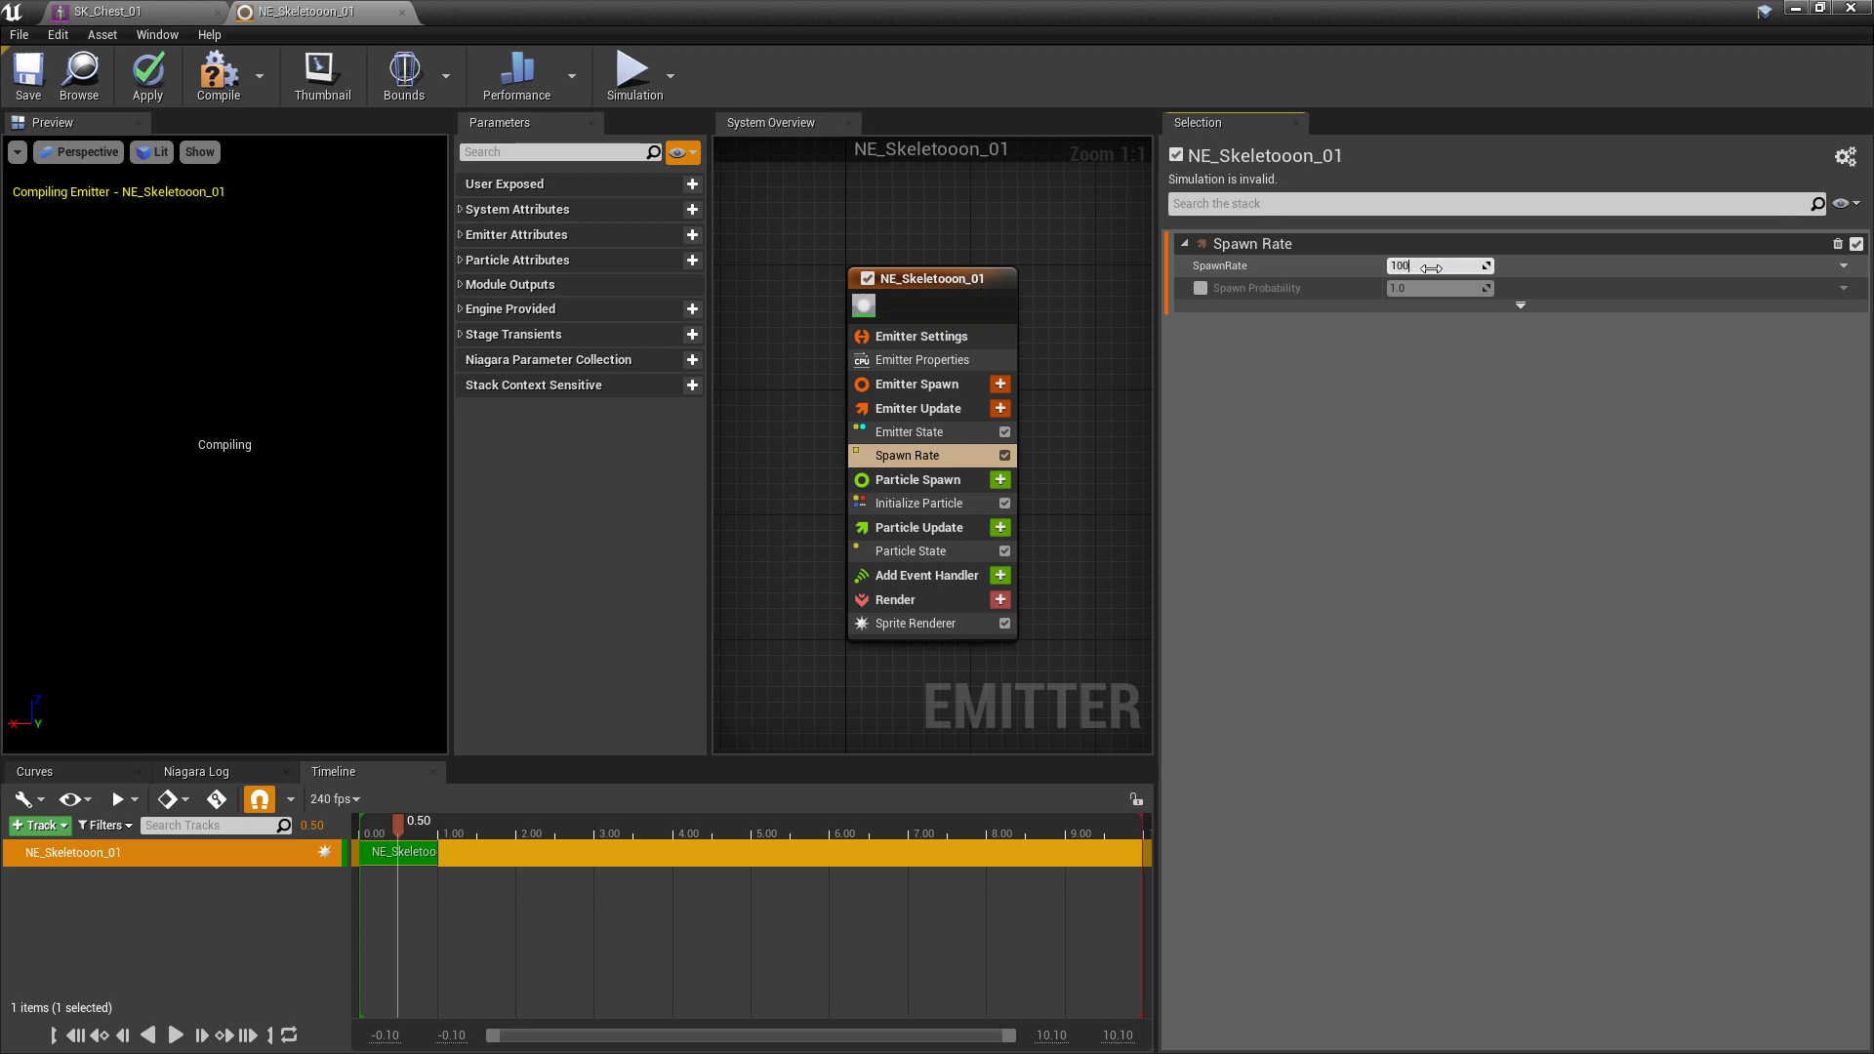
click(29, 80)
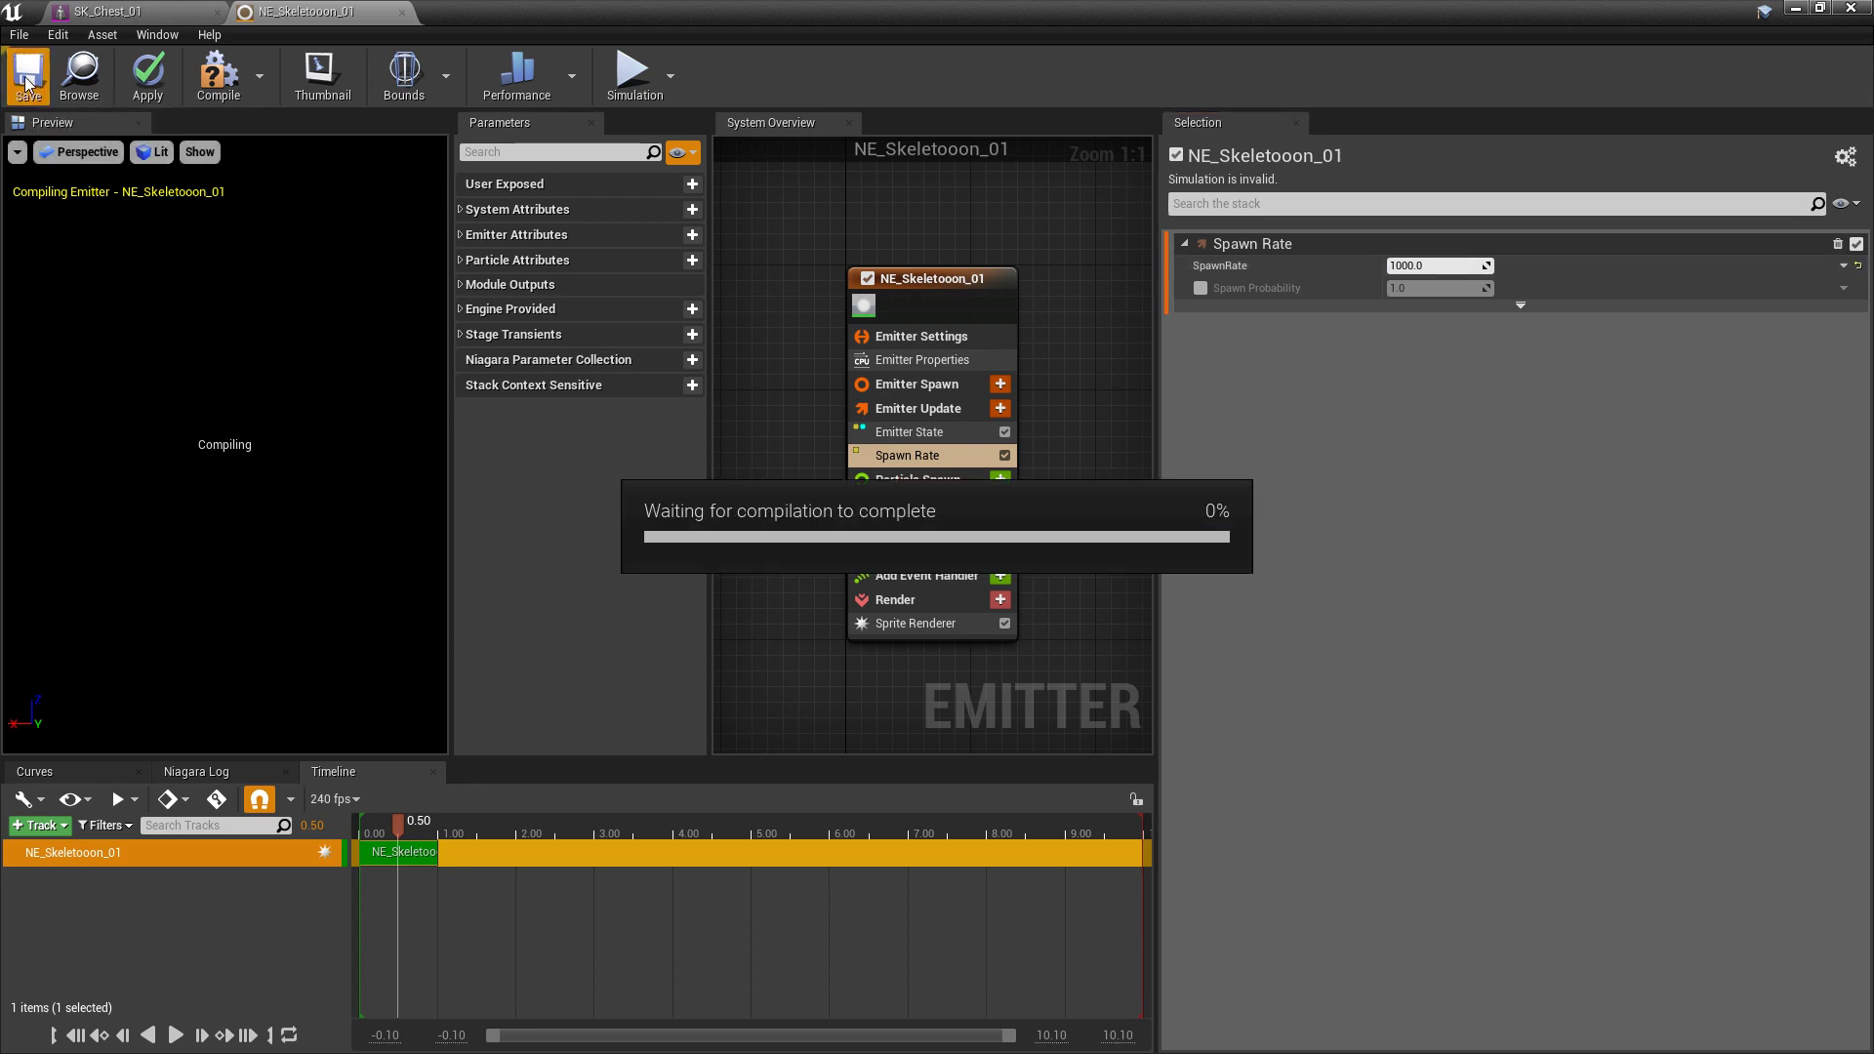
Set the Emitter State module's Life Cycle Mode to Self
click(913, 432)
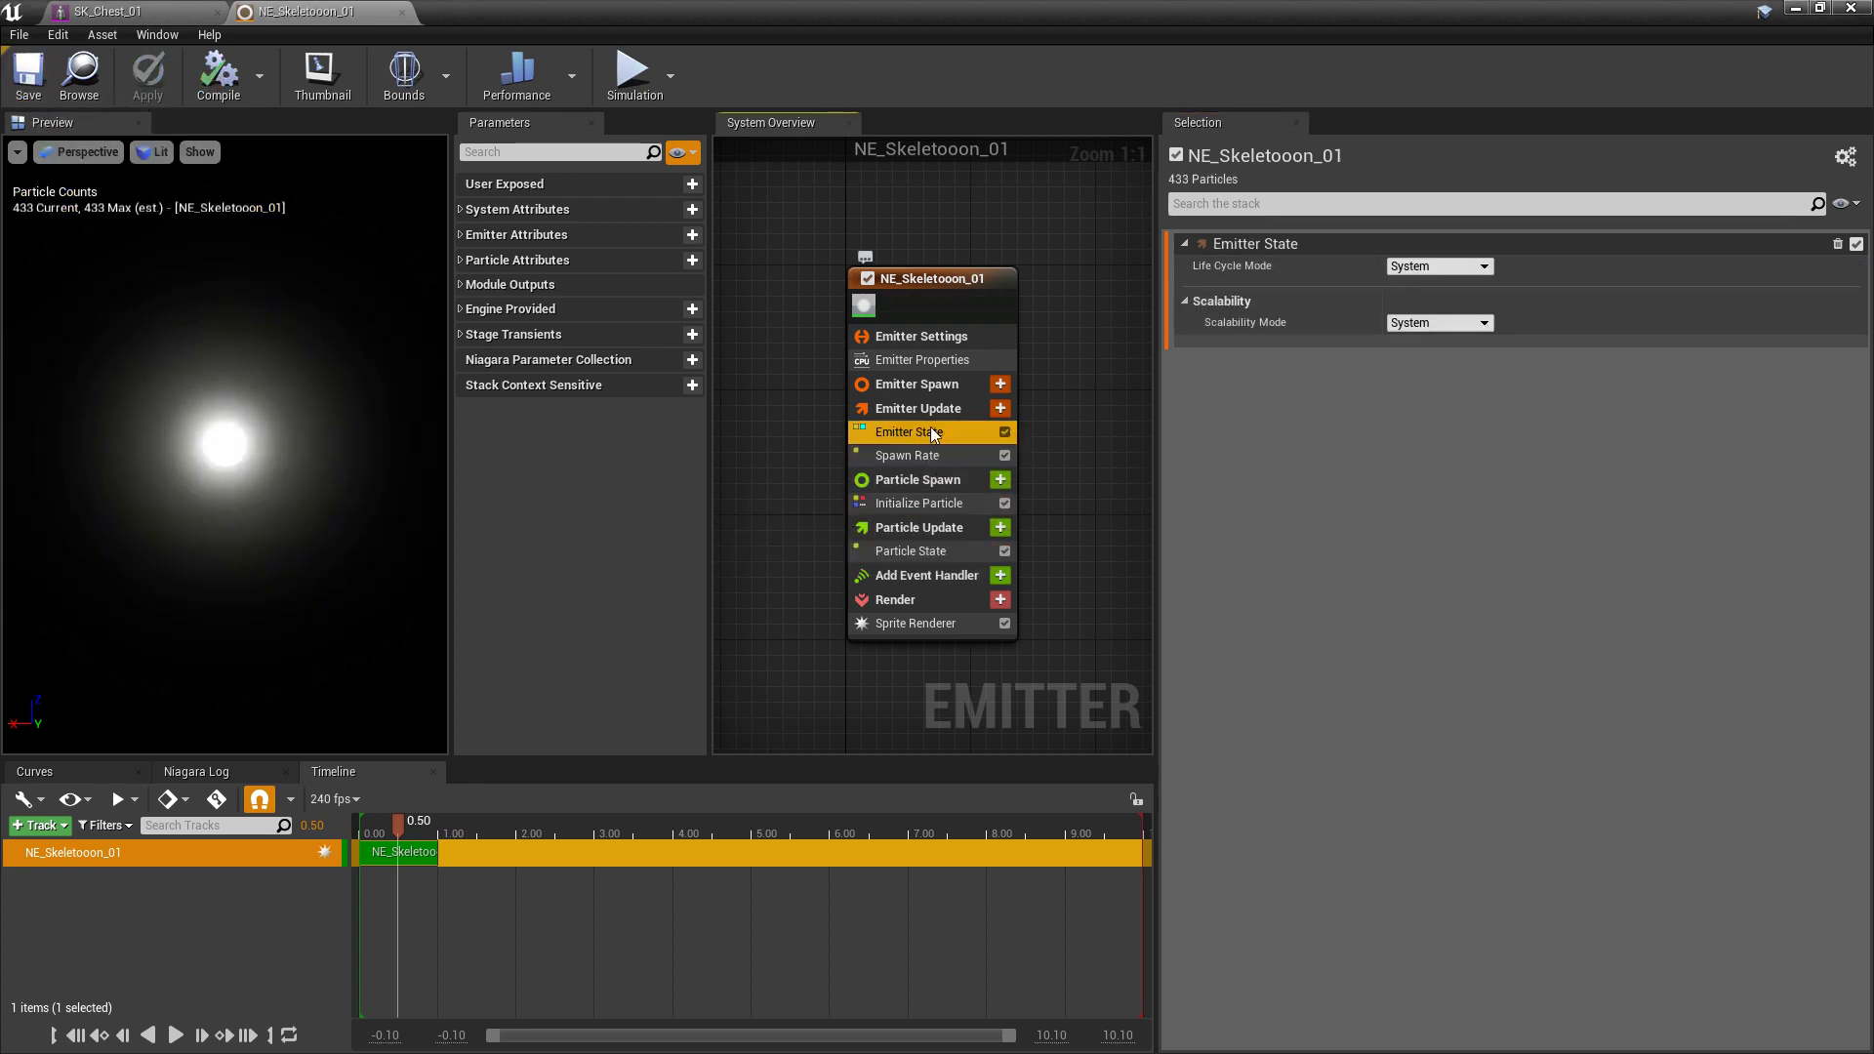
click(1458, 265)
click(1427, 299)
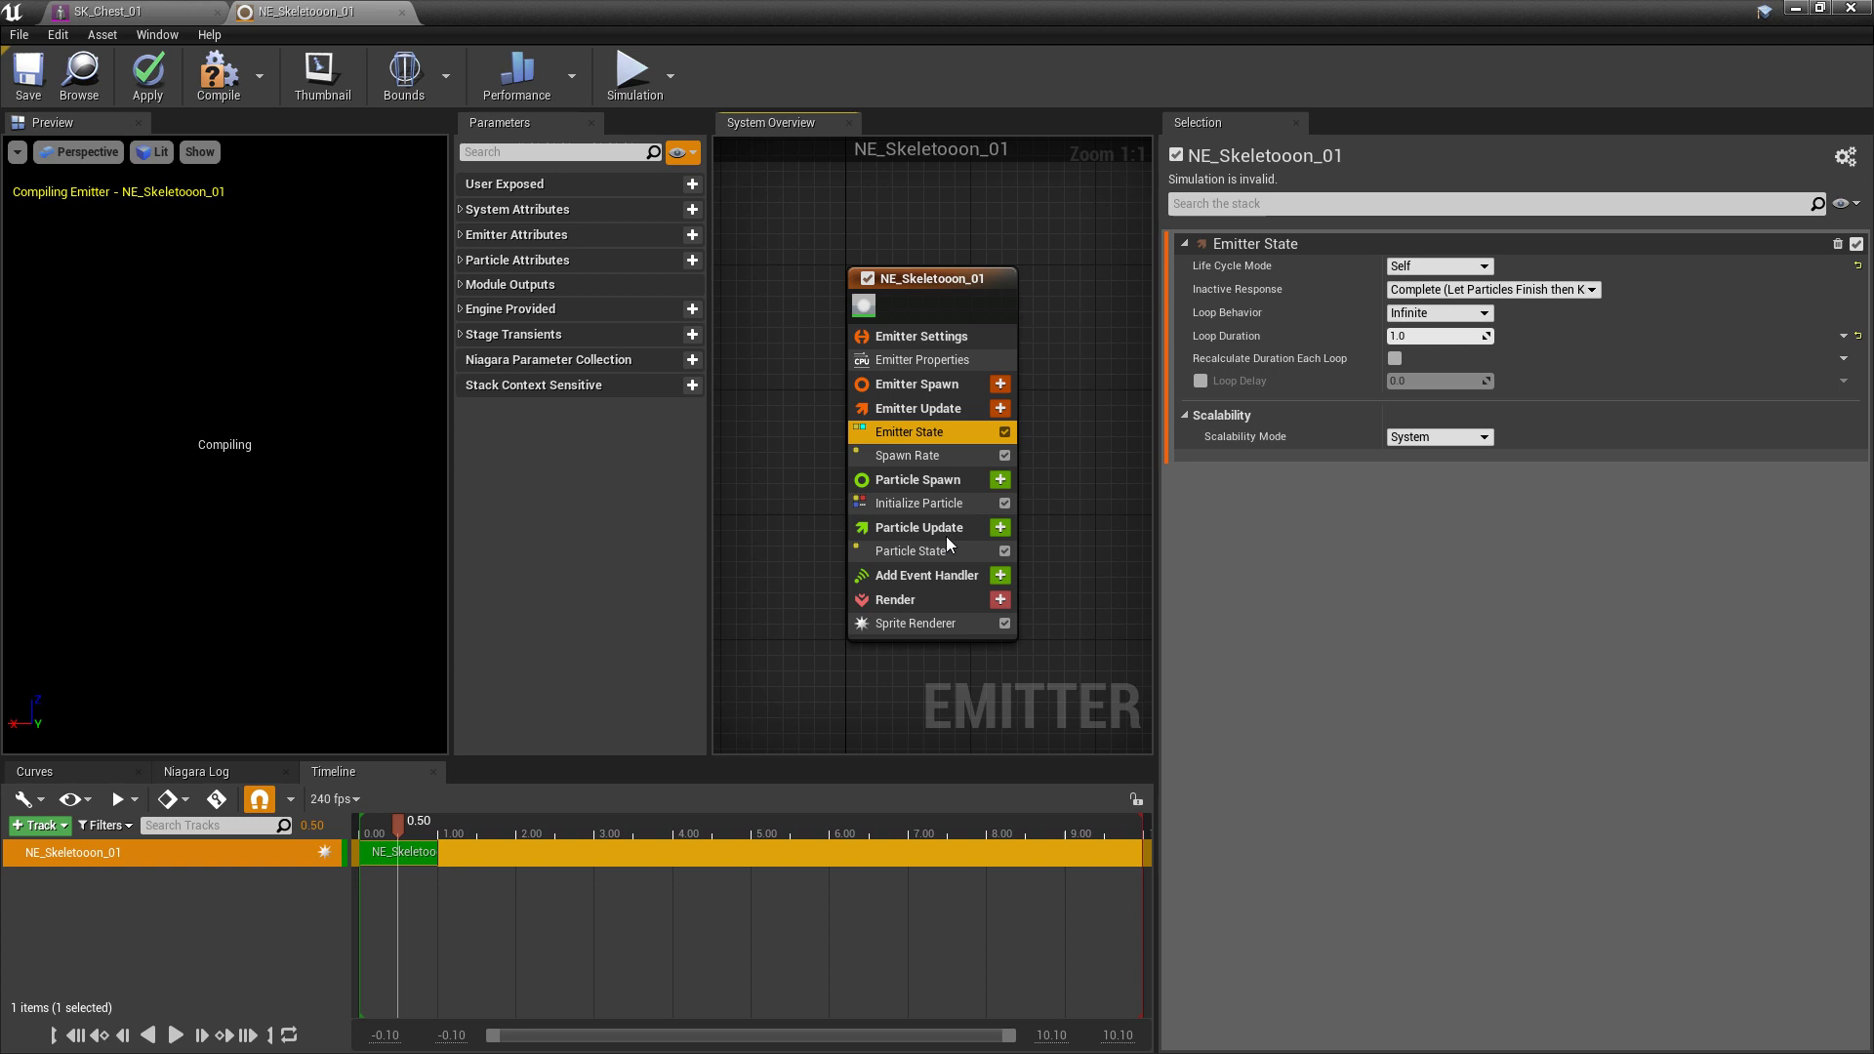
Set Initialize Particle's Sprite Size Mode to Uniform with a size of 0.1, then save
click(918, 510)
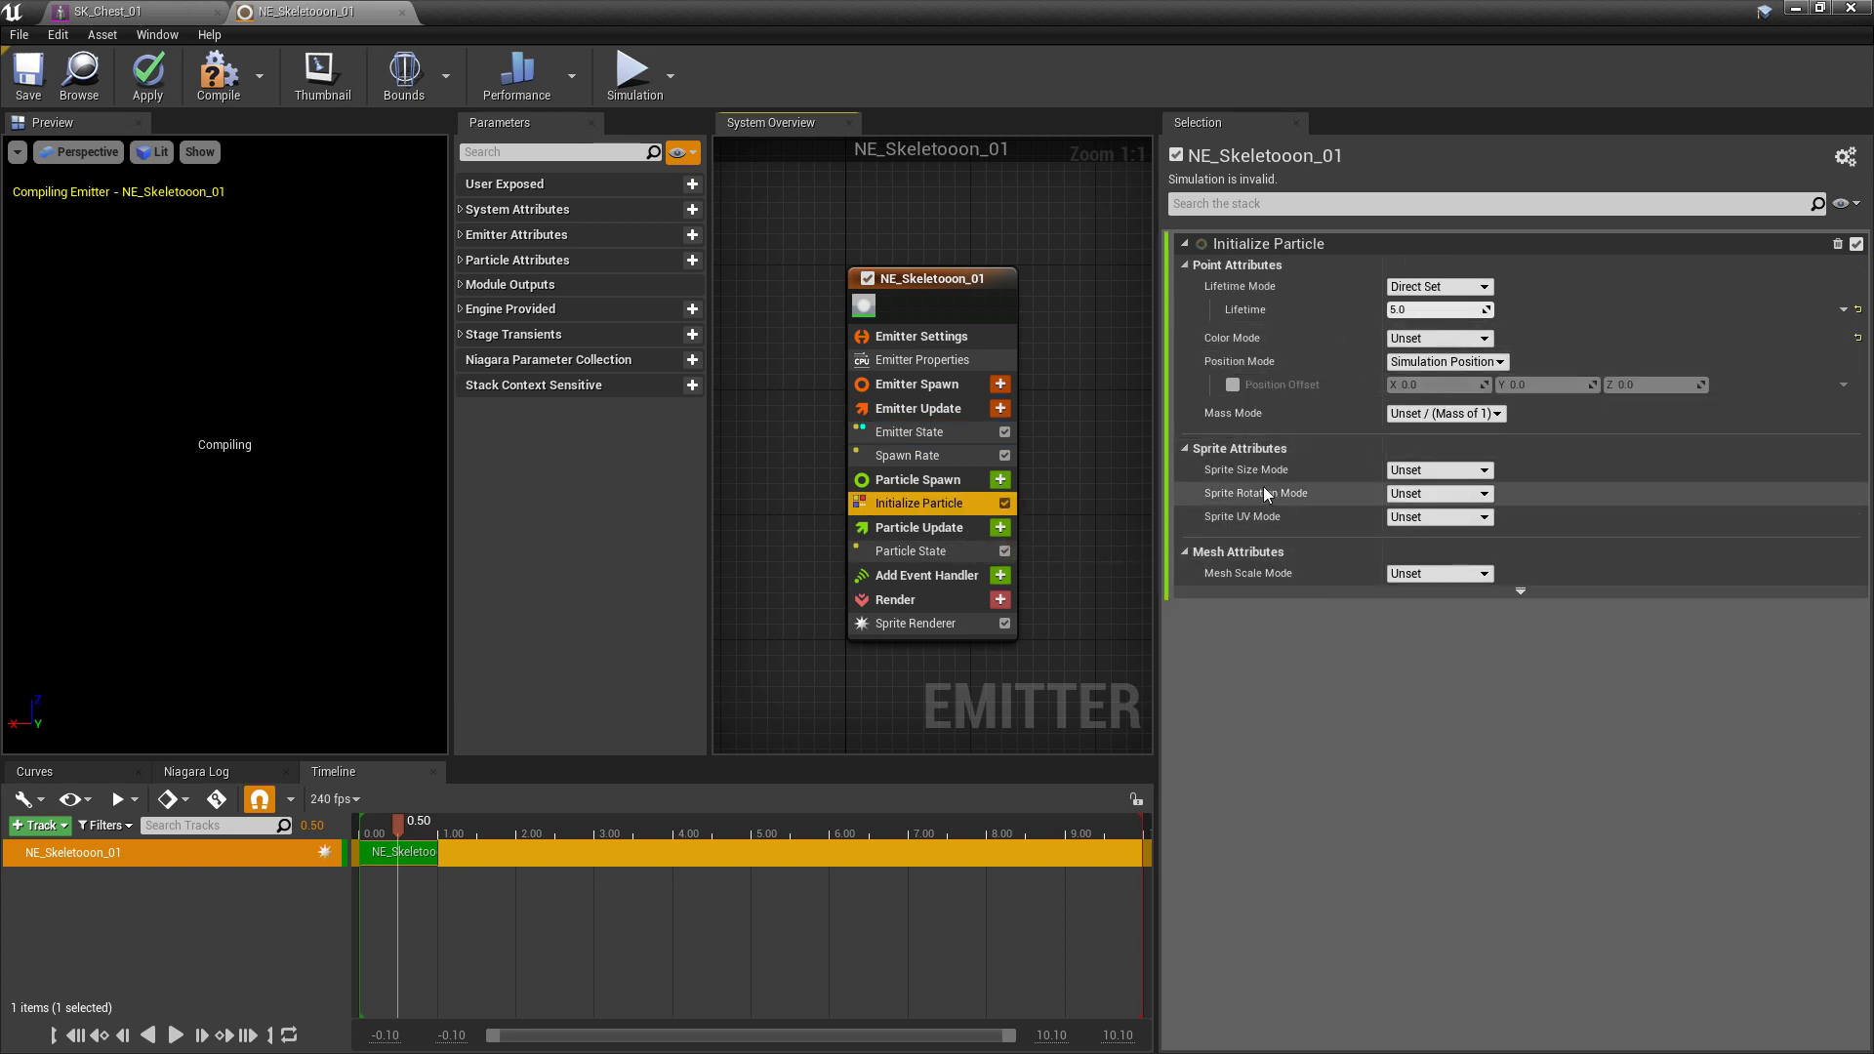
click(1415, 474)
click(1414, 500)
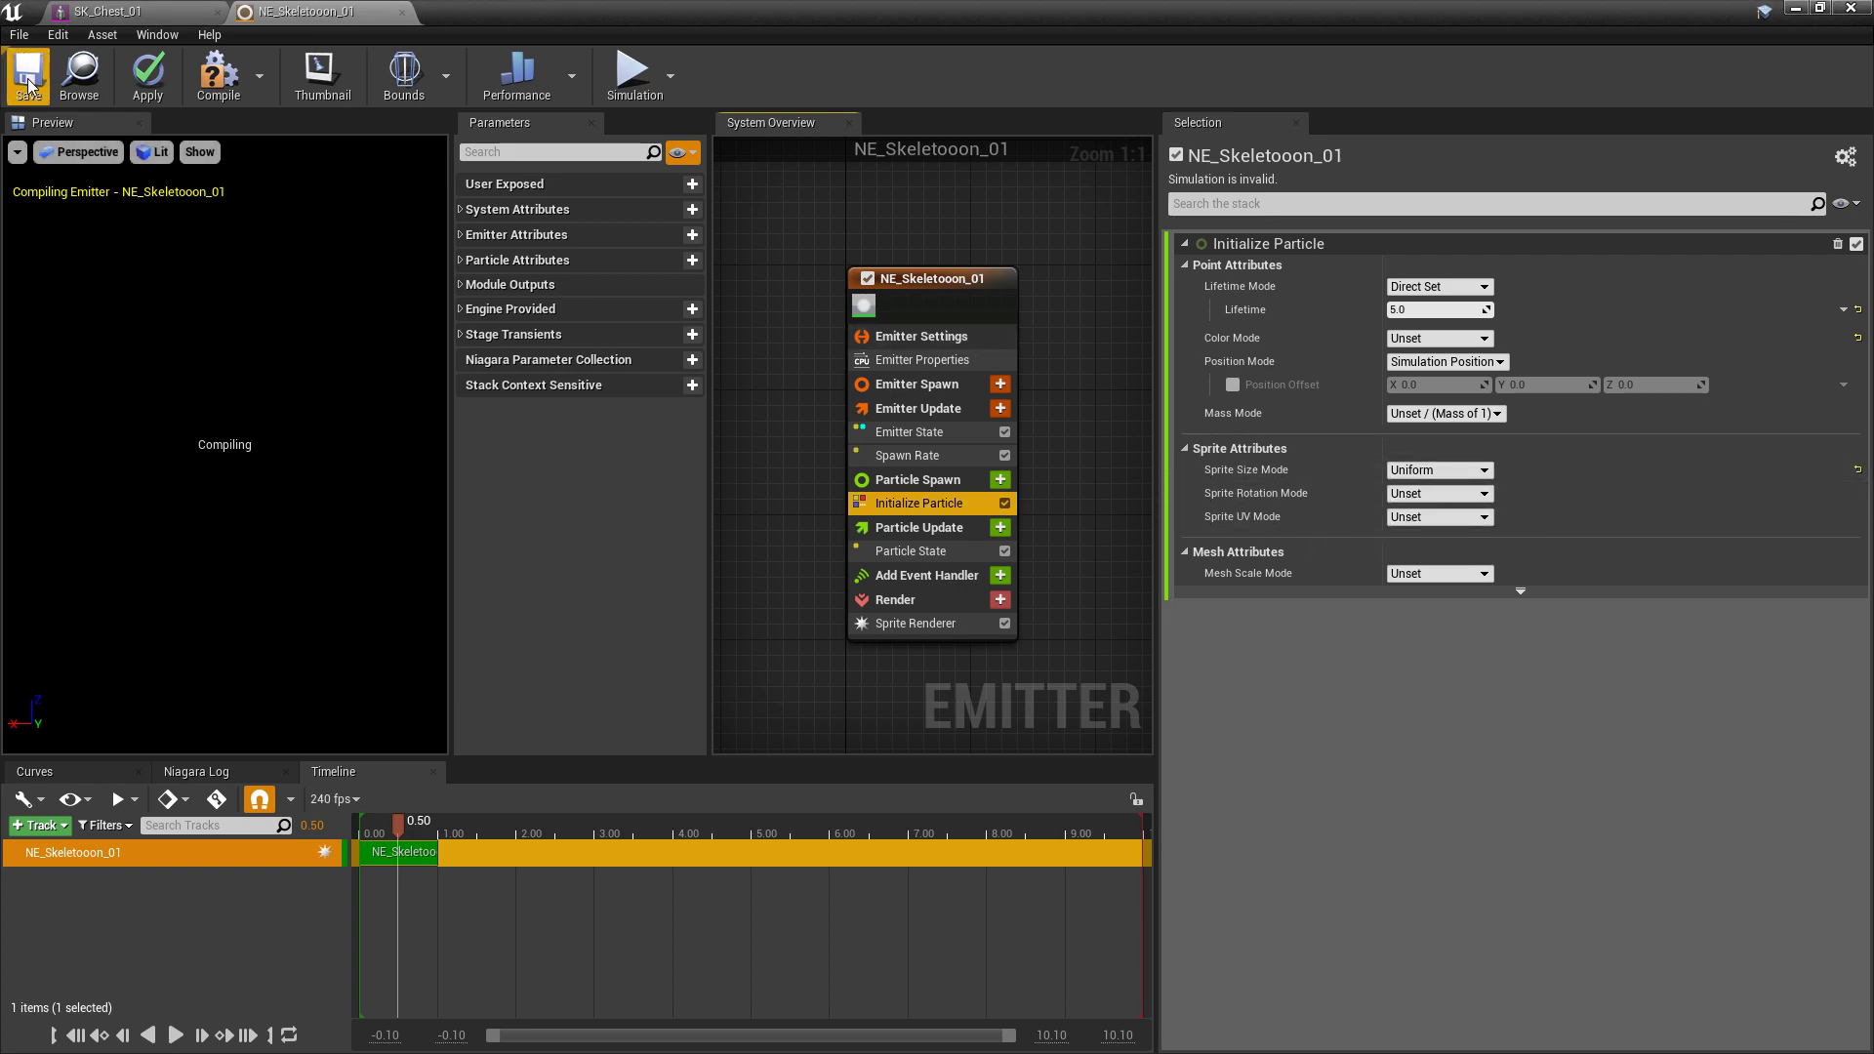
click(1417, 494)
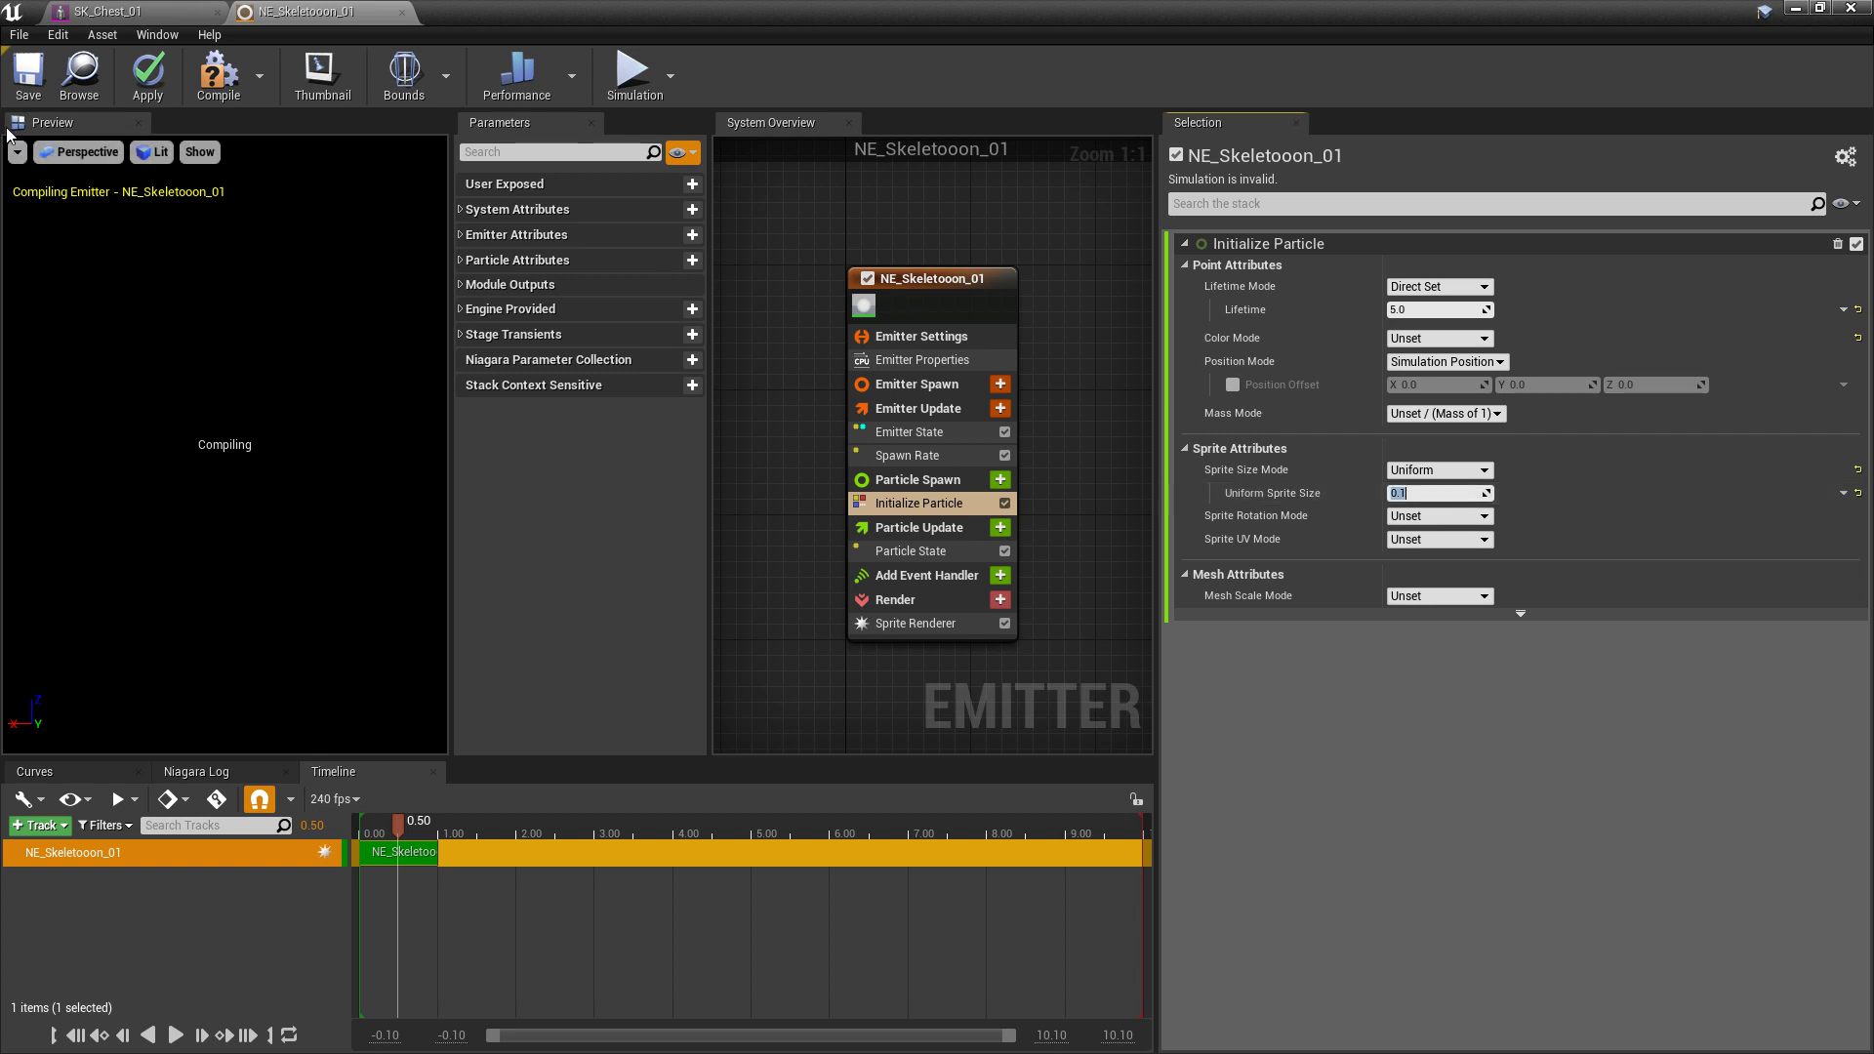
click(23, 80)
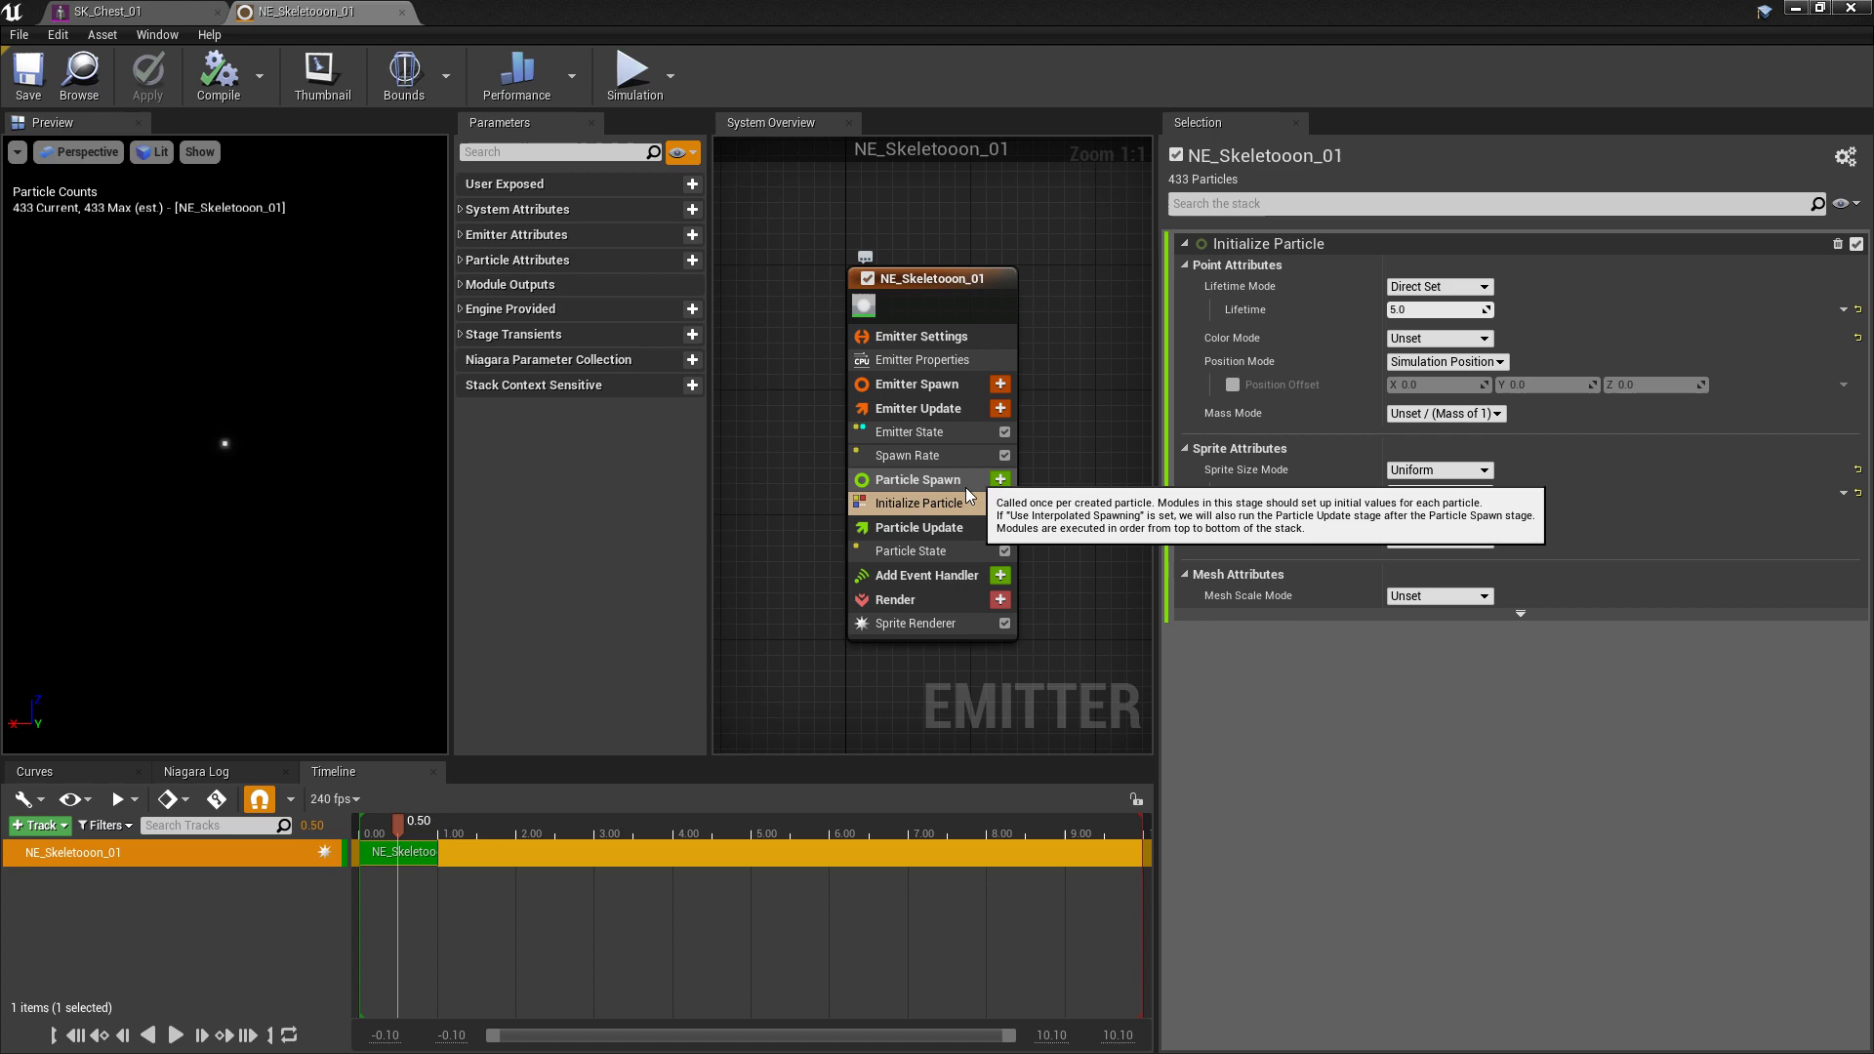
Add Skeletal Mesh Location from the Location category to the Particle Spawn stage
click(1001, 480)
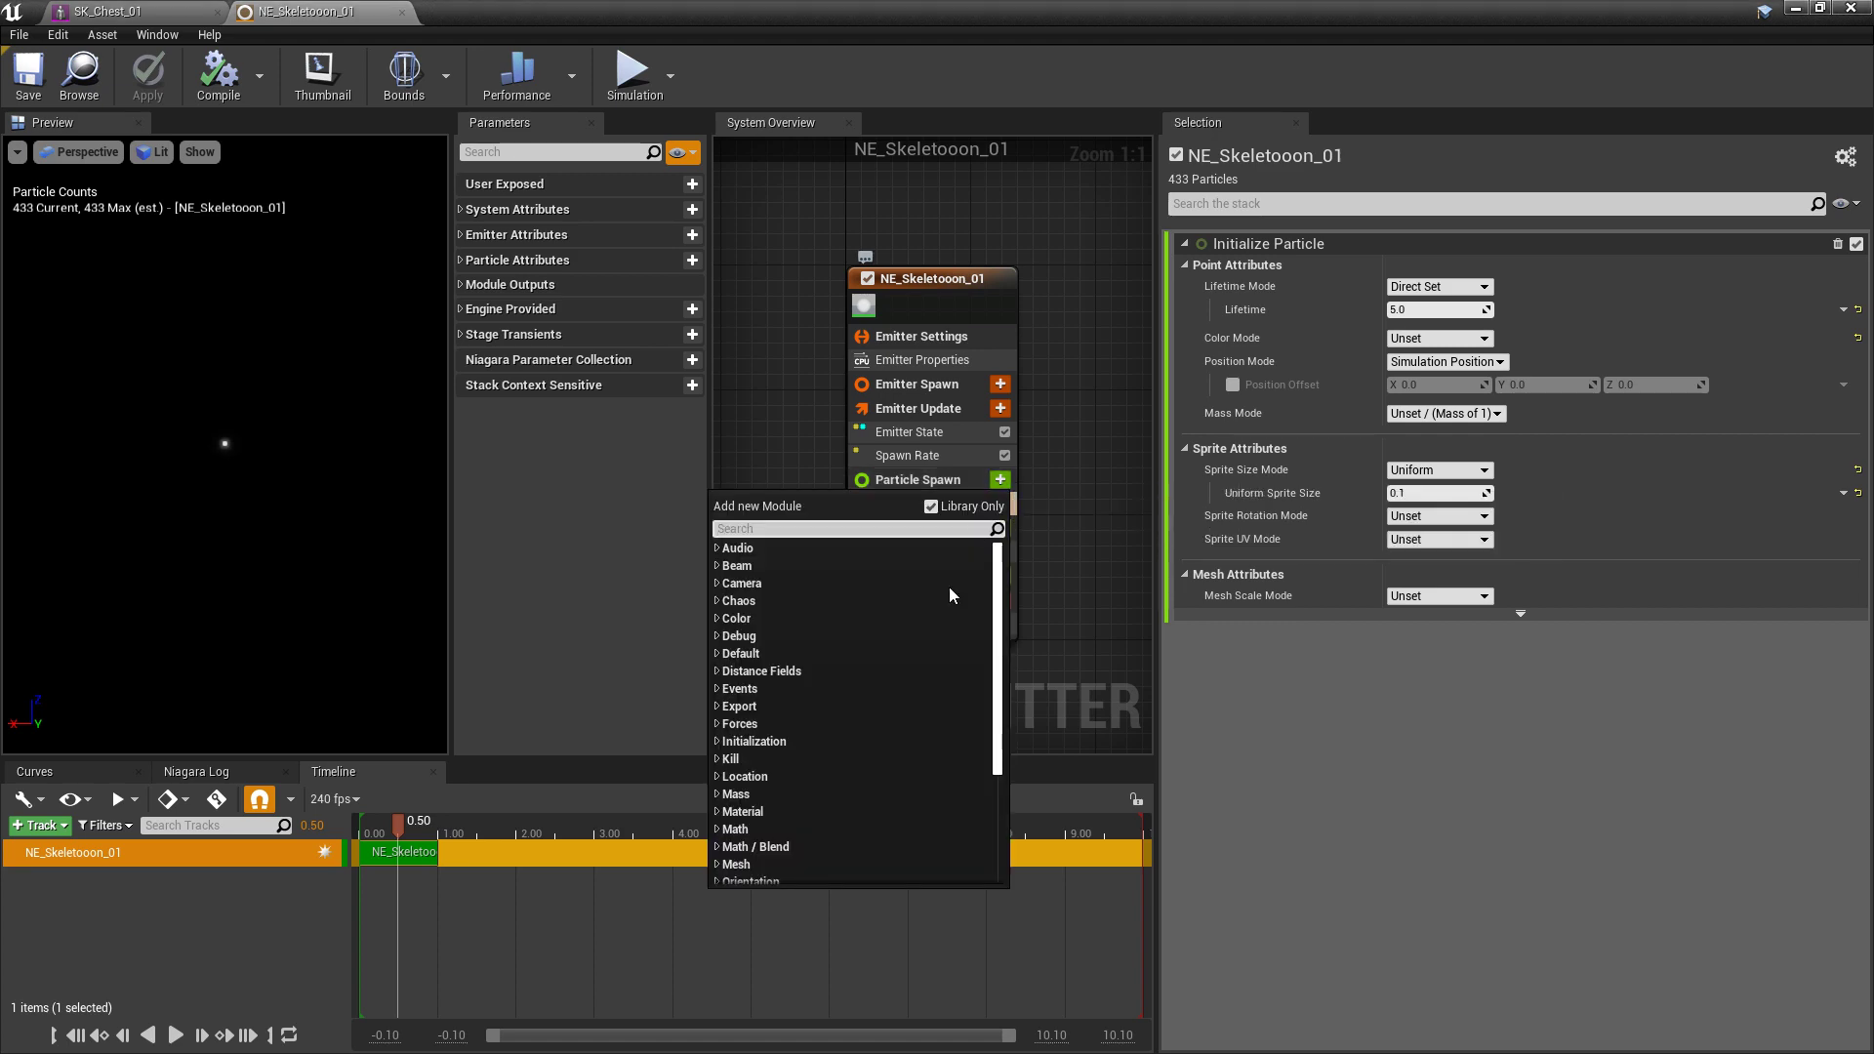
click(723, 778)
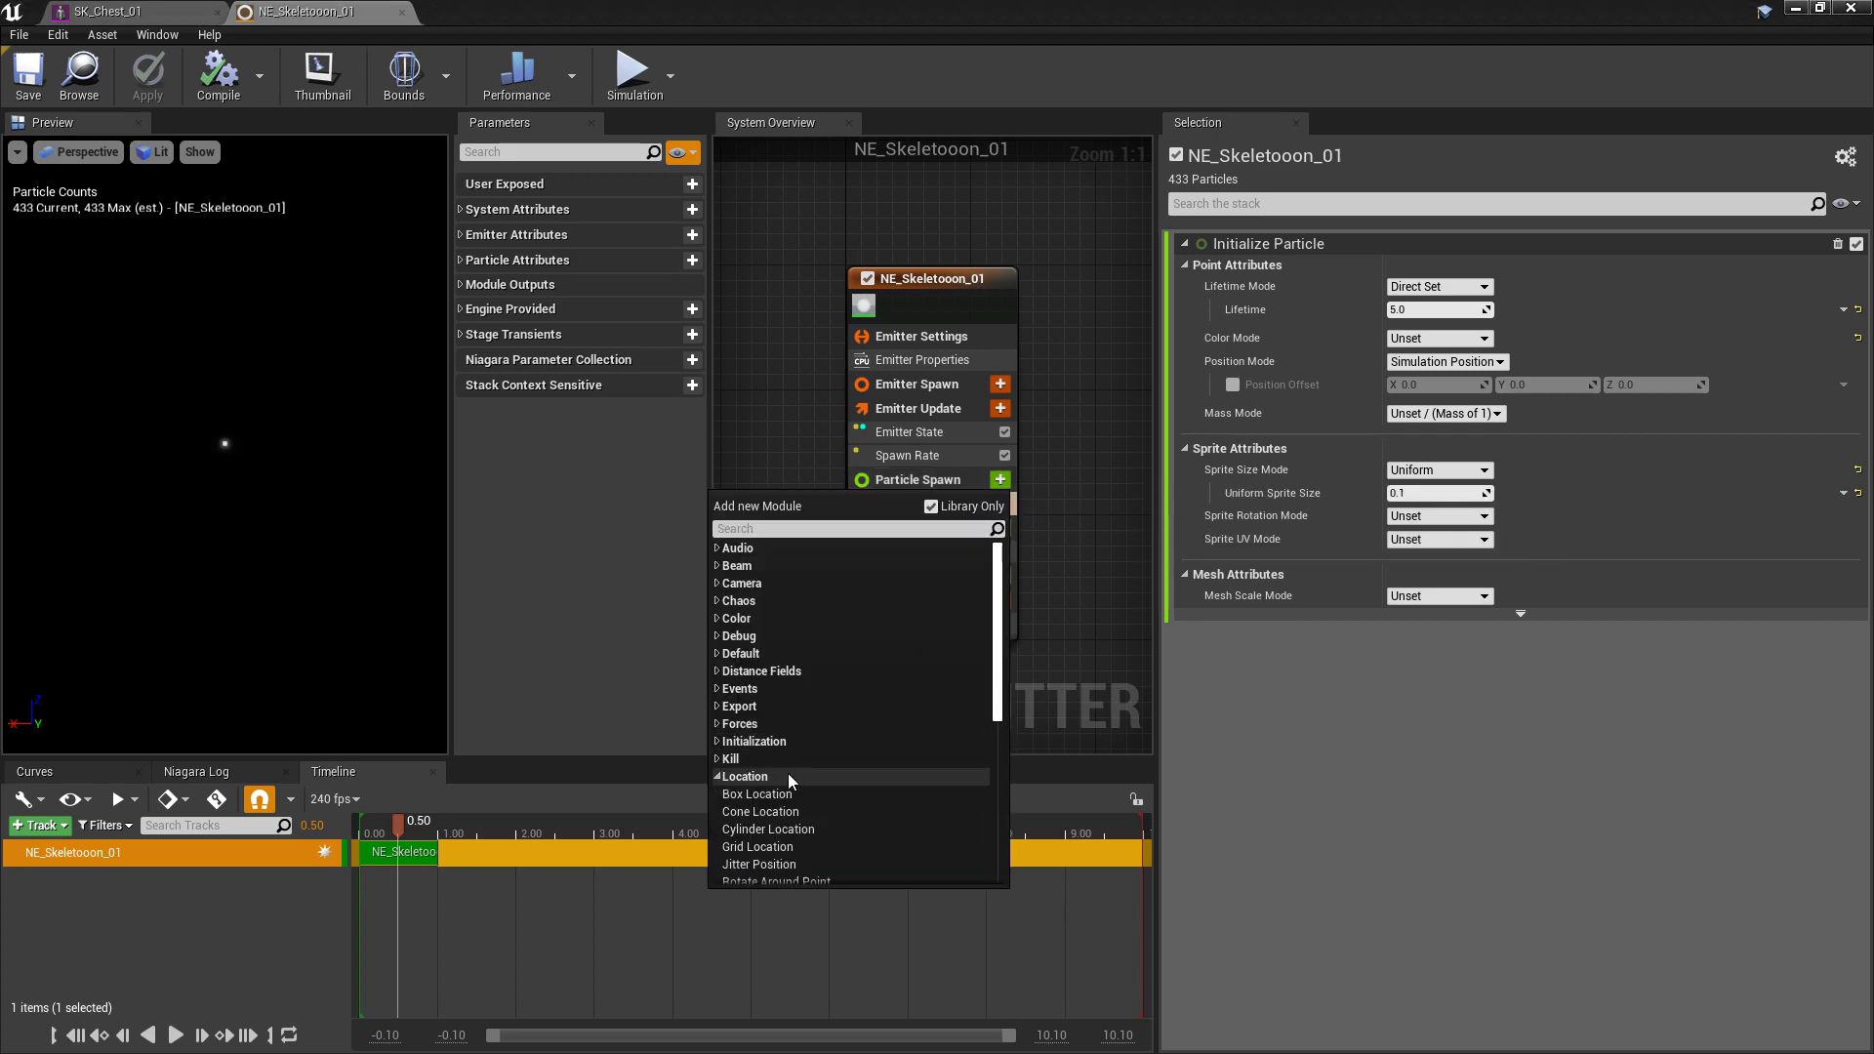
scroll(828, 796, down, 3)
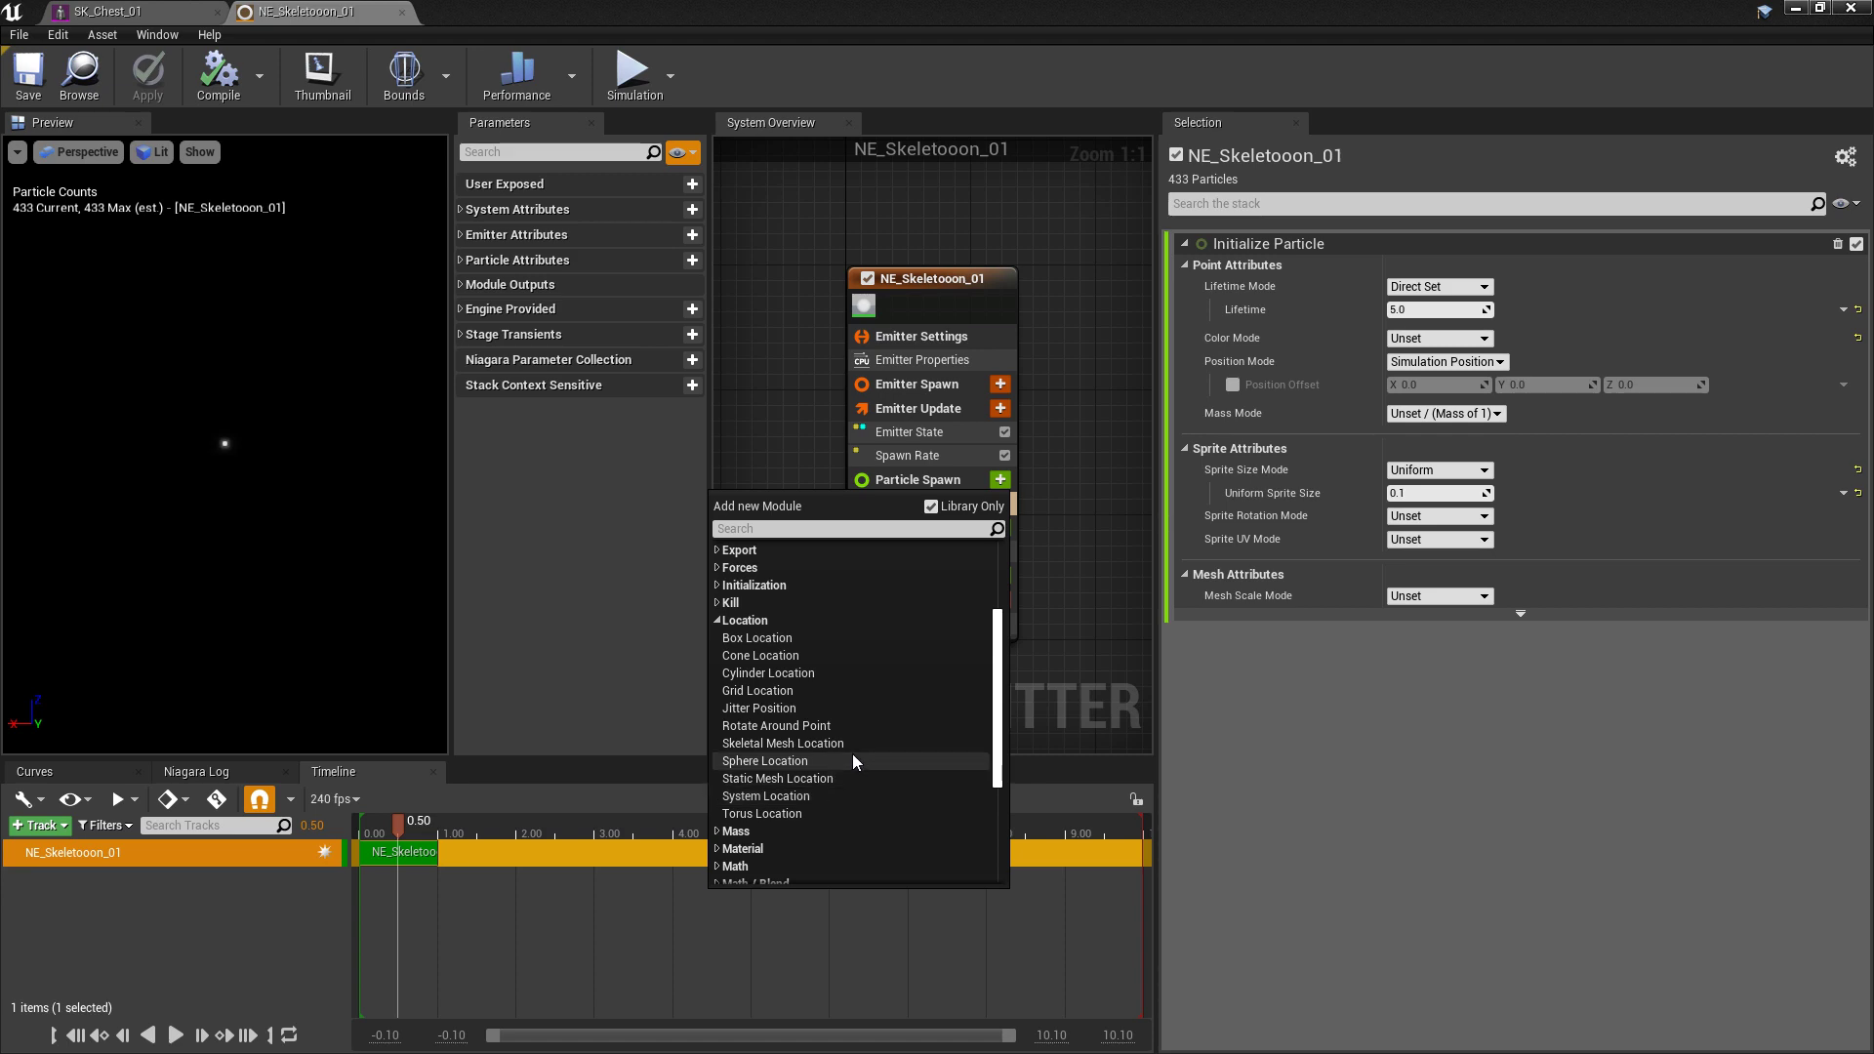
click(795, 745)
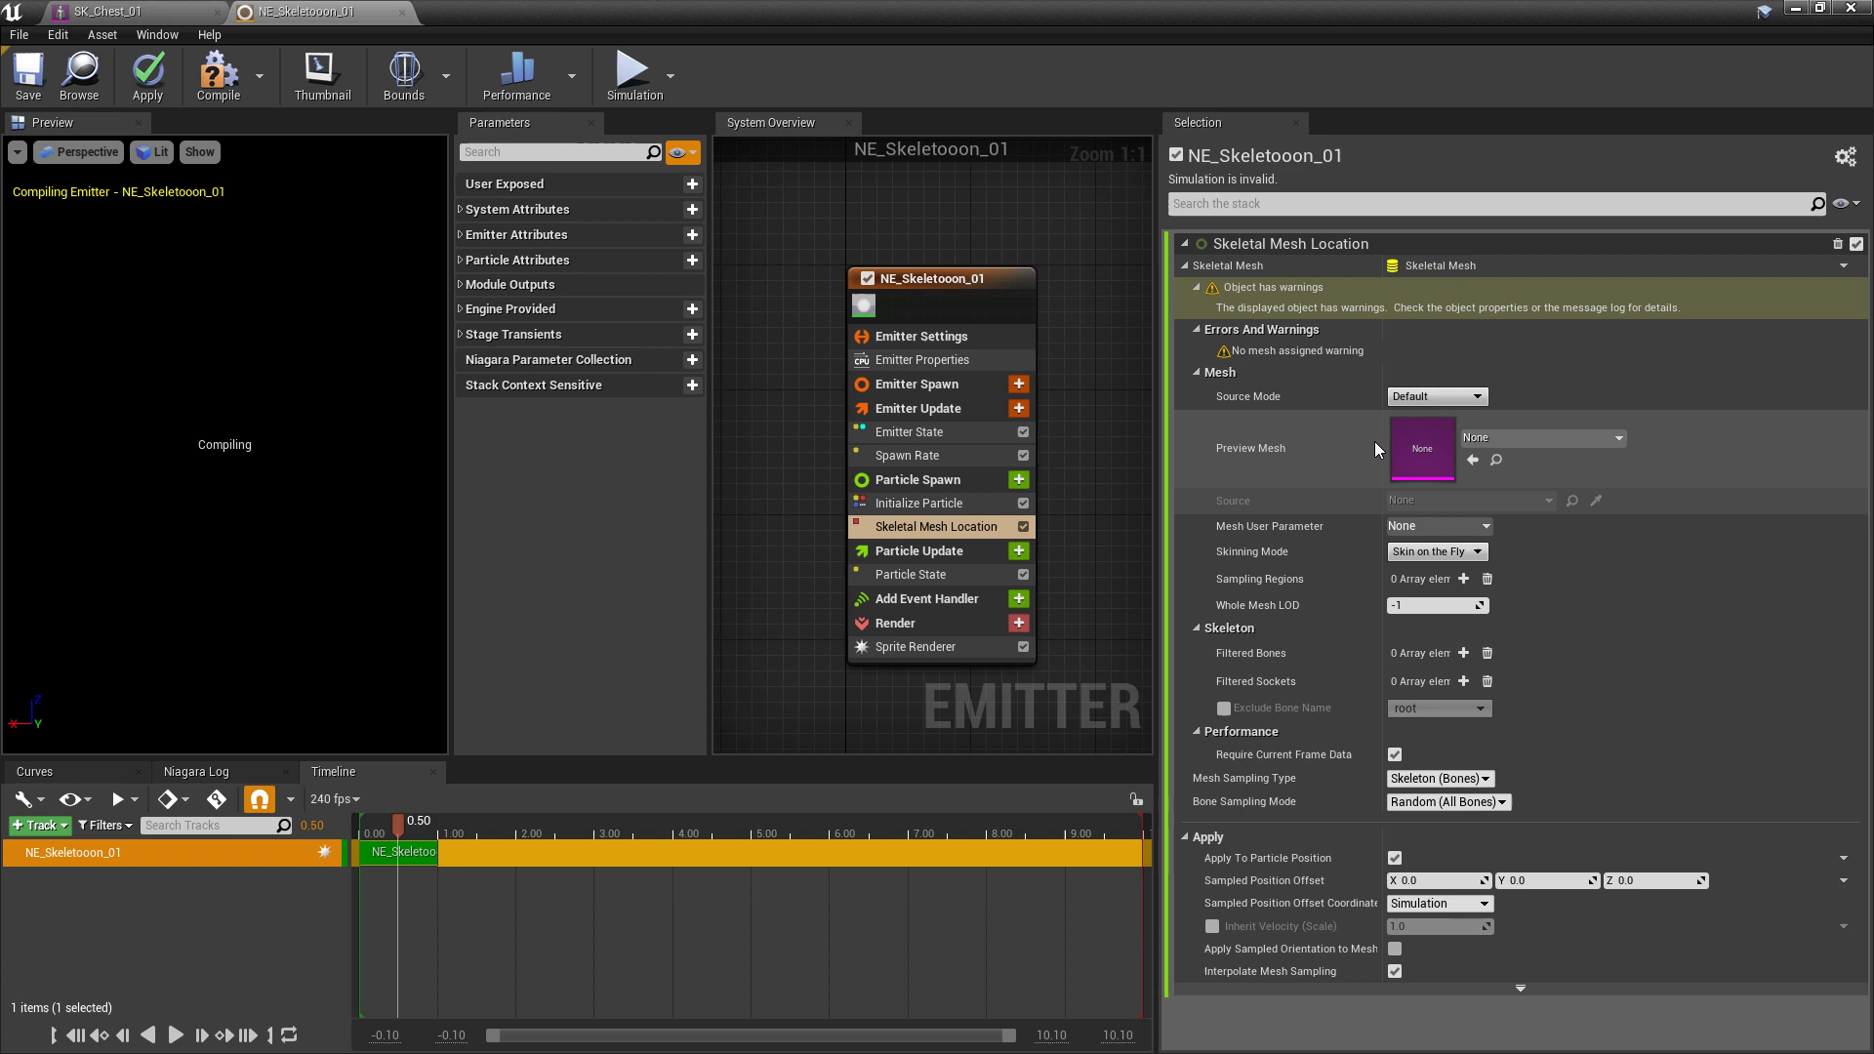
Pick SK_Chest_01 as the Skeletal Mesh Location preview mesh and save the emitter
click(1513, 438)
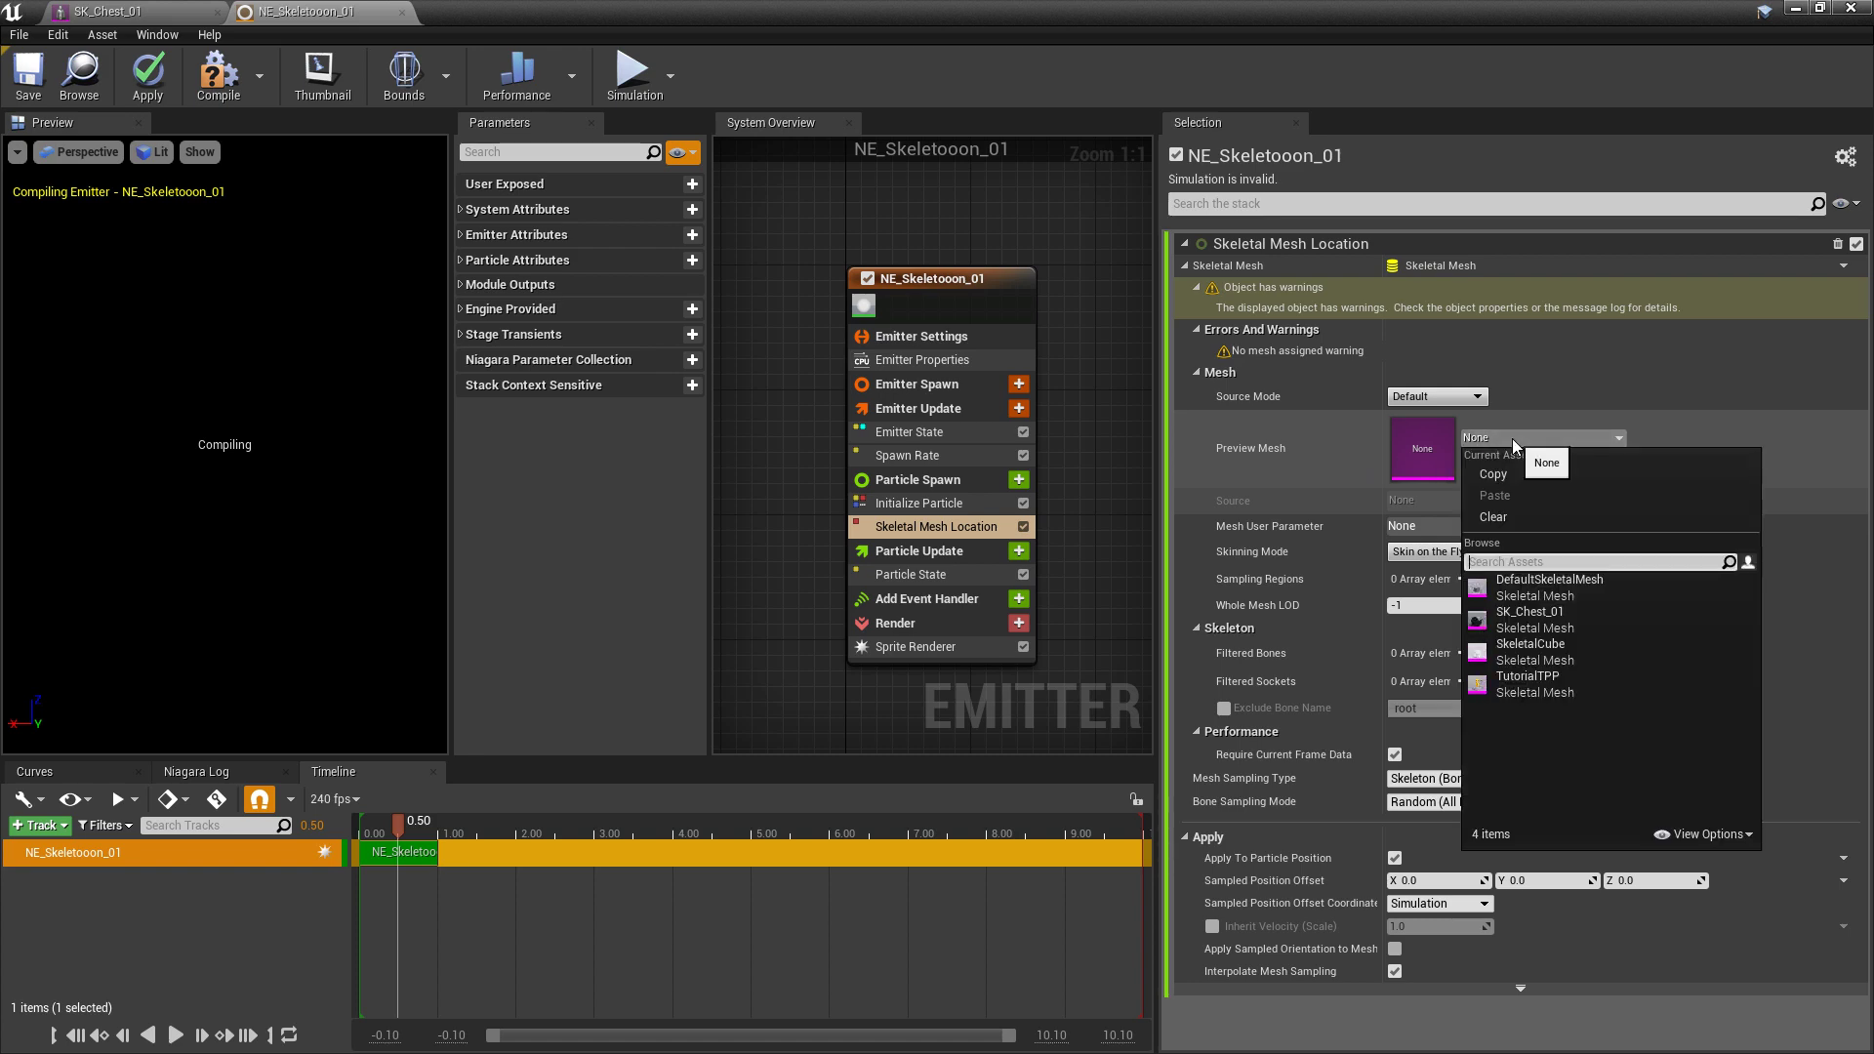
click(1529, 619)
click(28, 77)
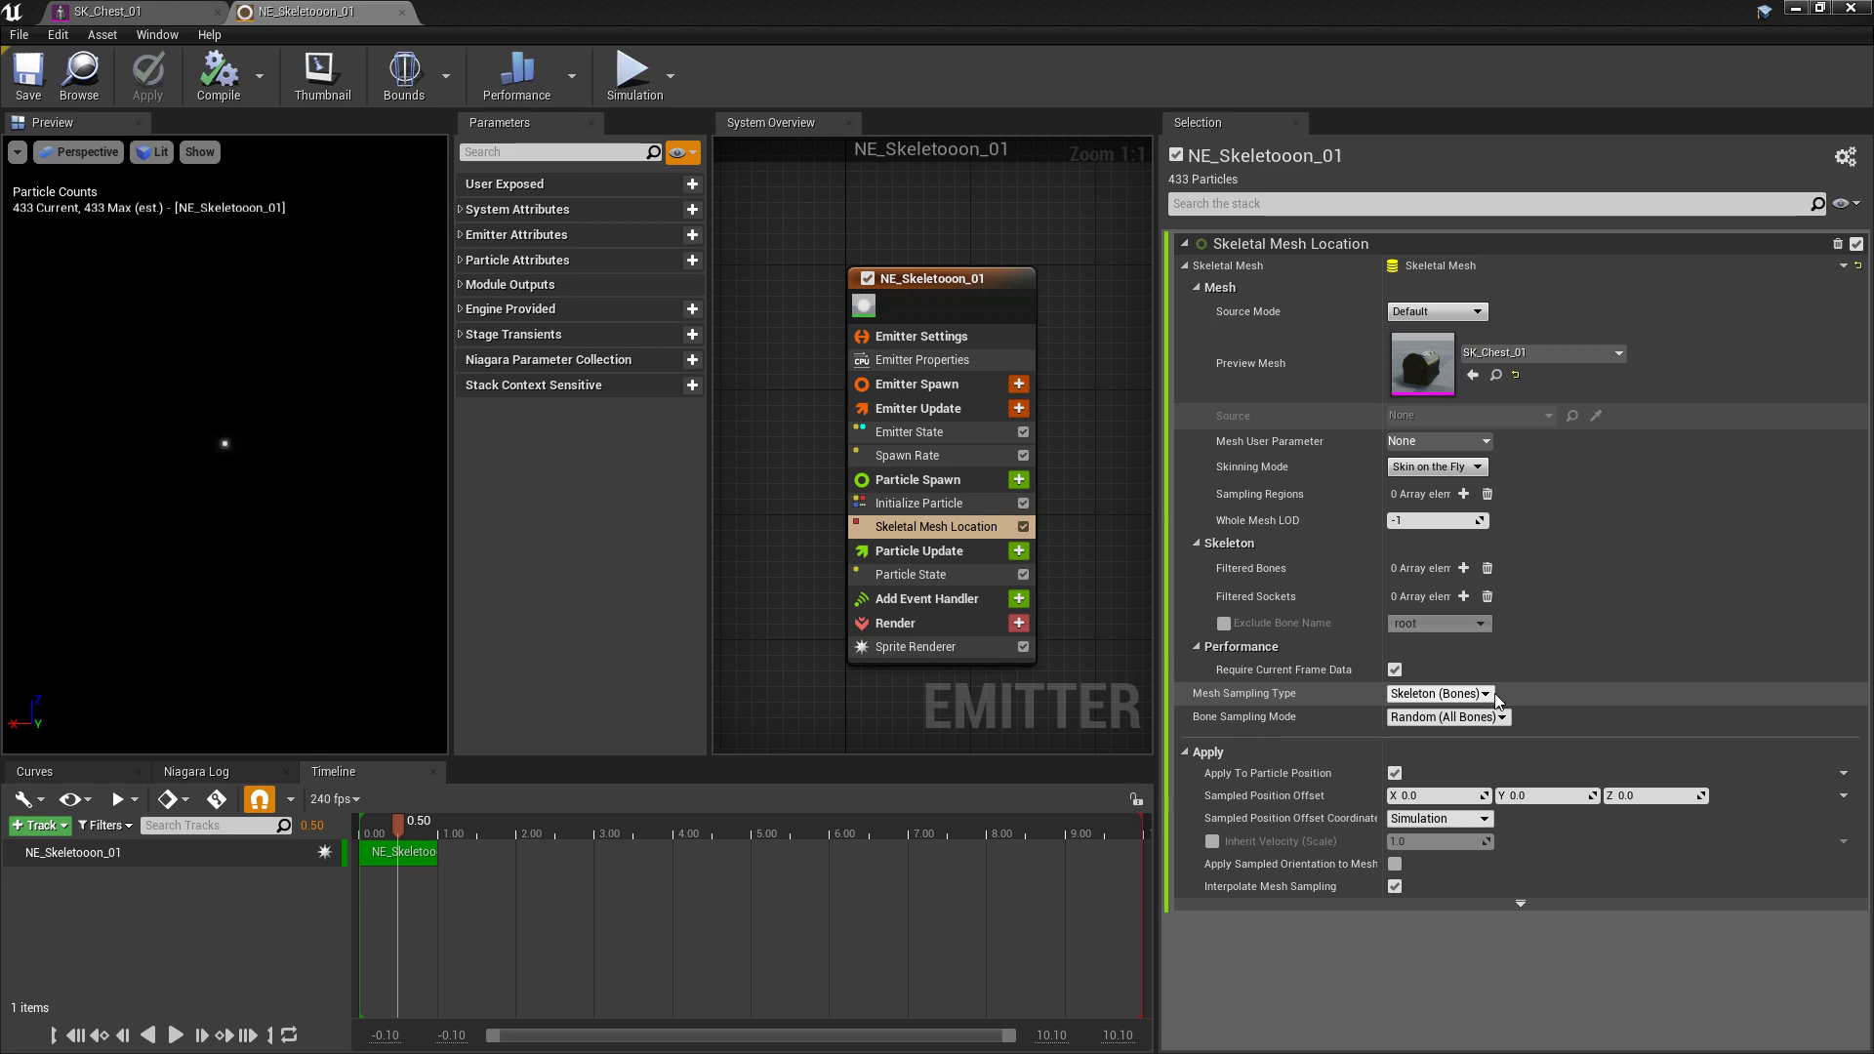
Change Mesh Sampling Type to Surface (Triangles) and save the emitter
click(1436, 694)
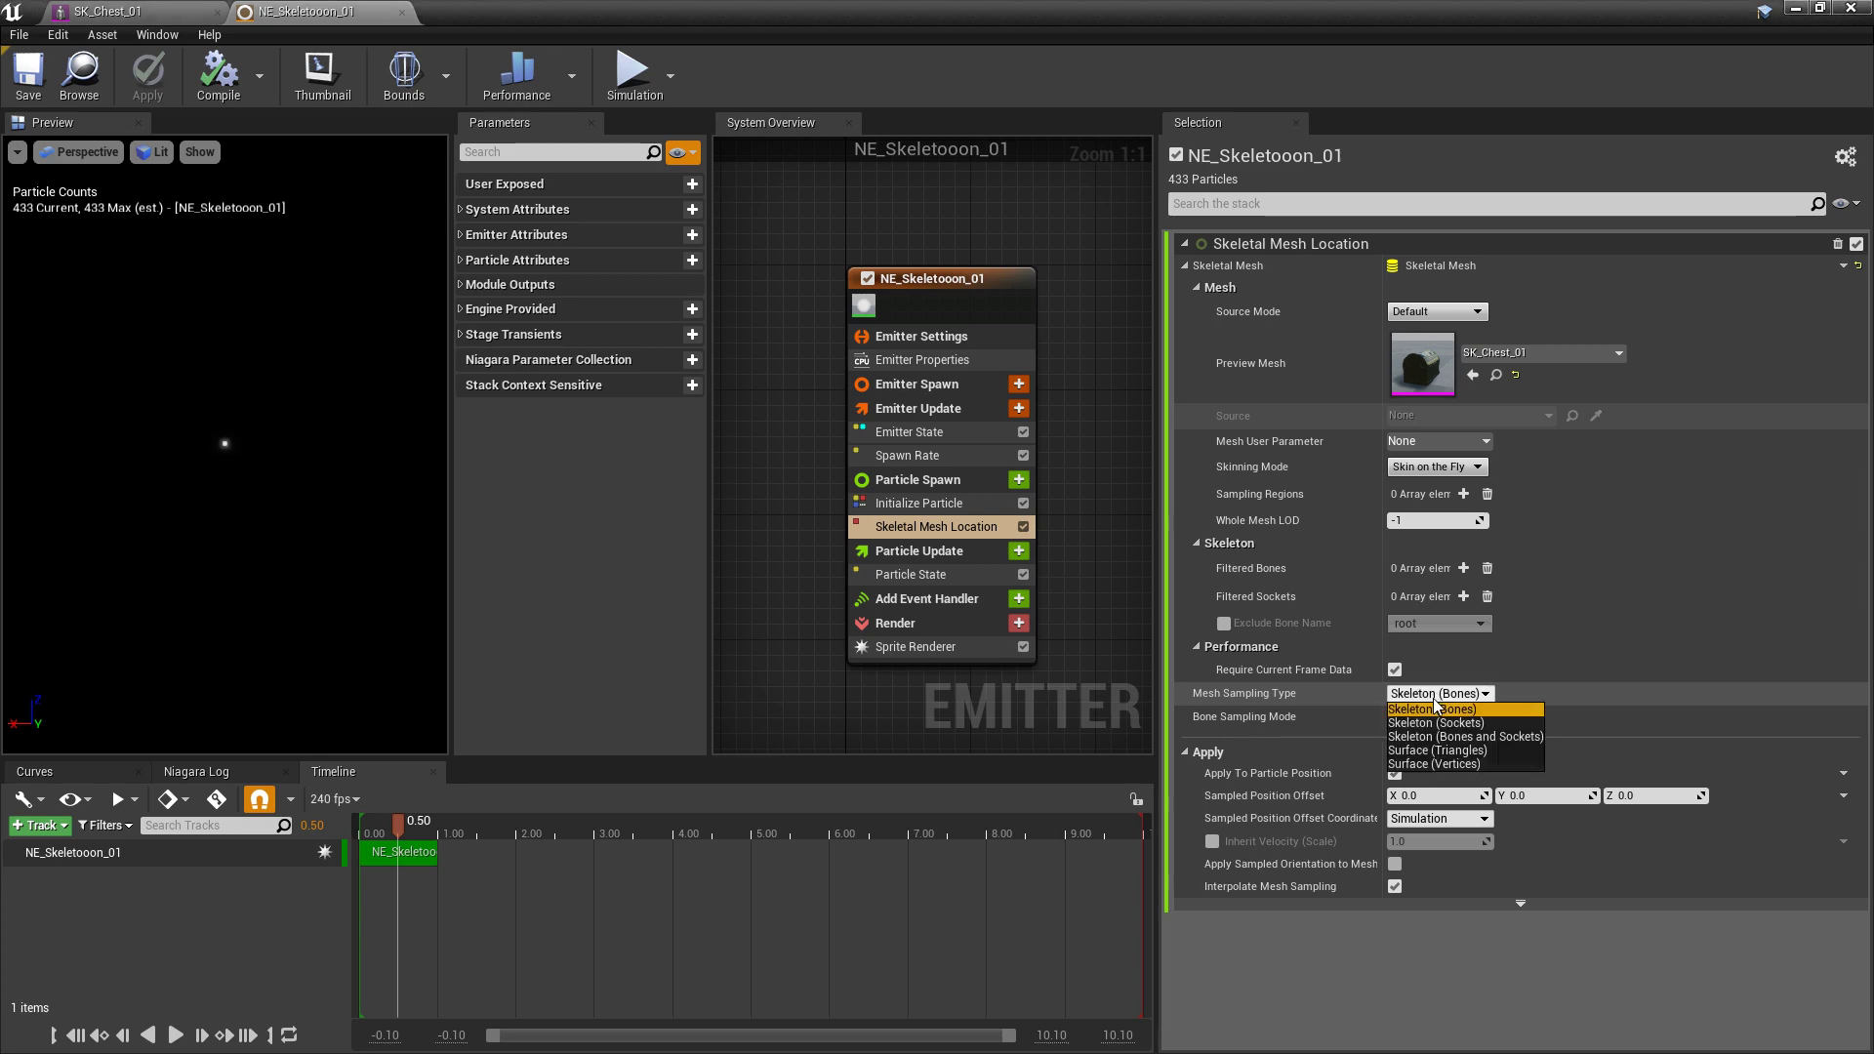
click(1460, 754)
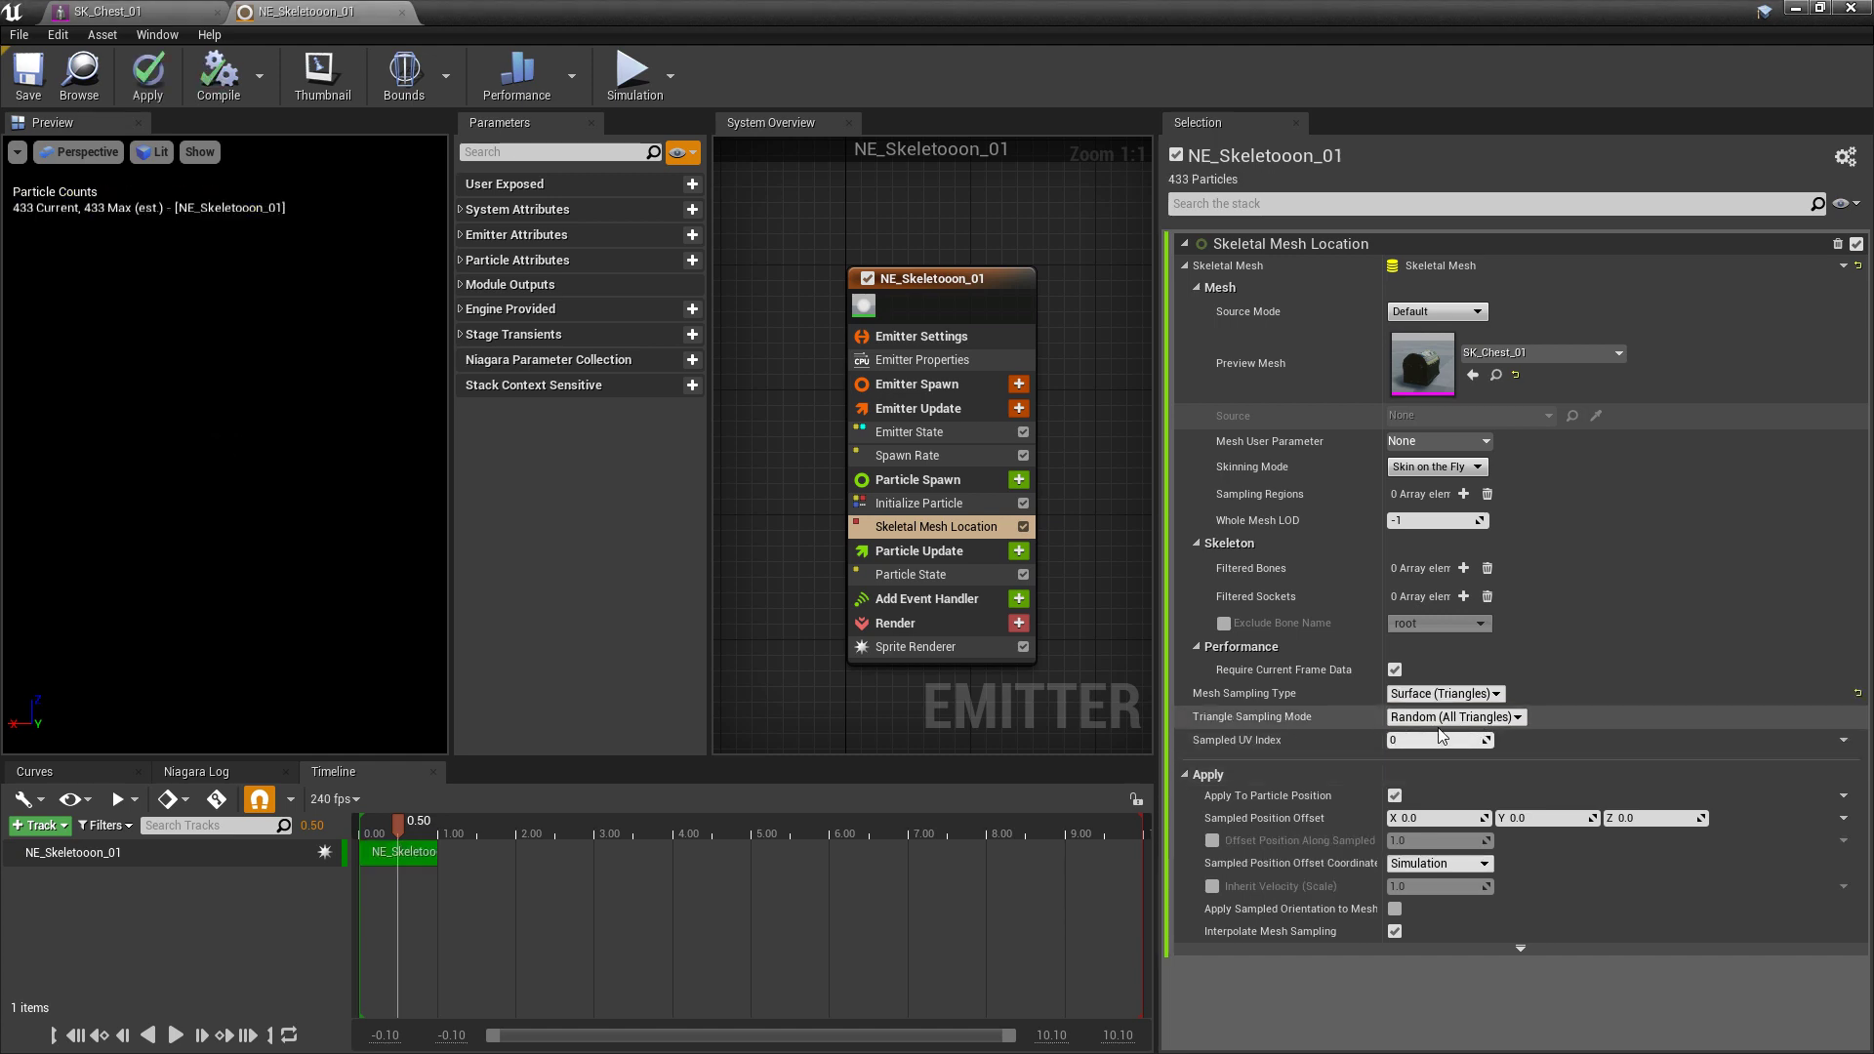
click(29, 71)
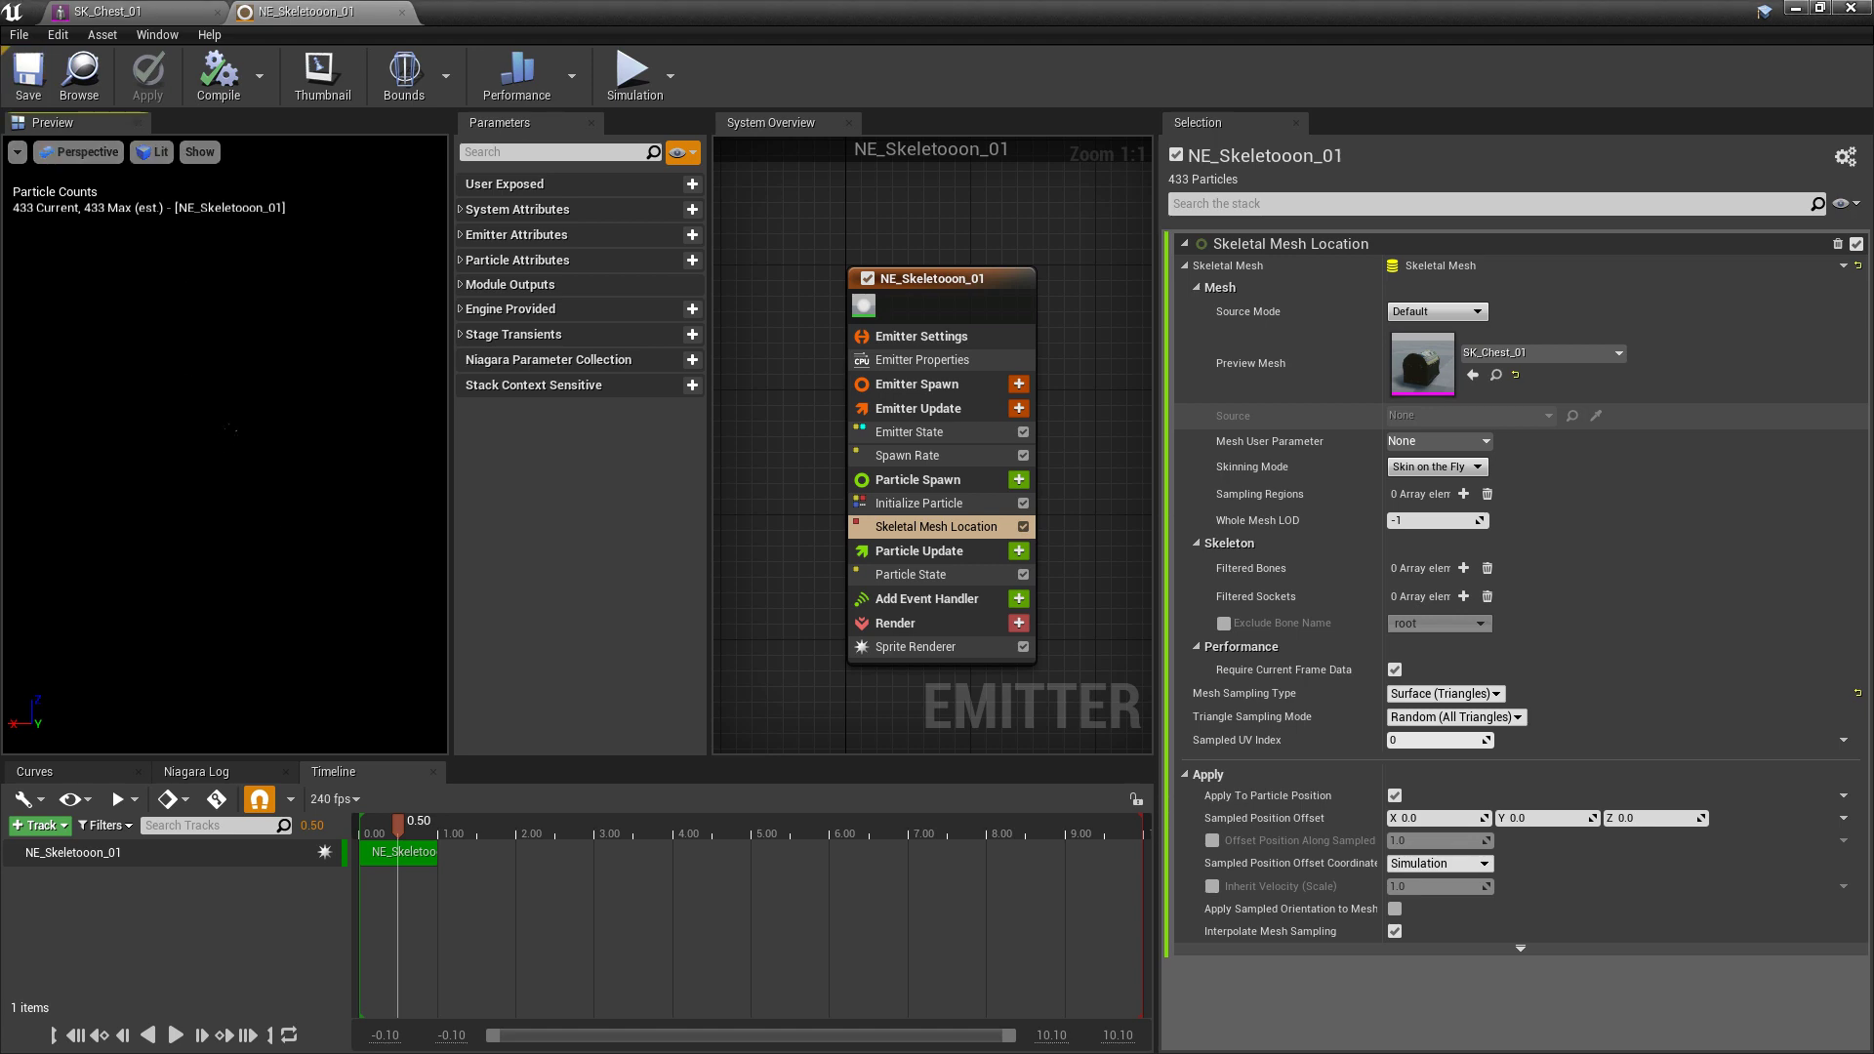
Orbit the preview, rewind and play the emitter to watch particles cover the chest, then save
drag(319, 445, 283, 348)
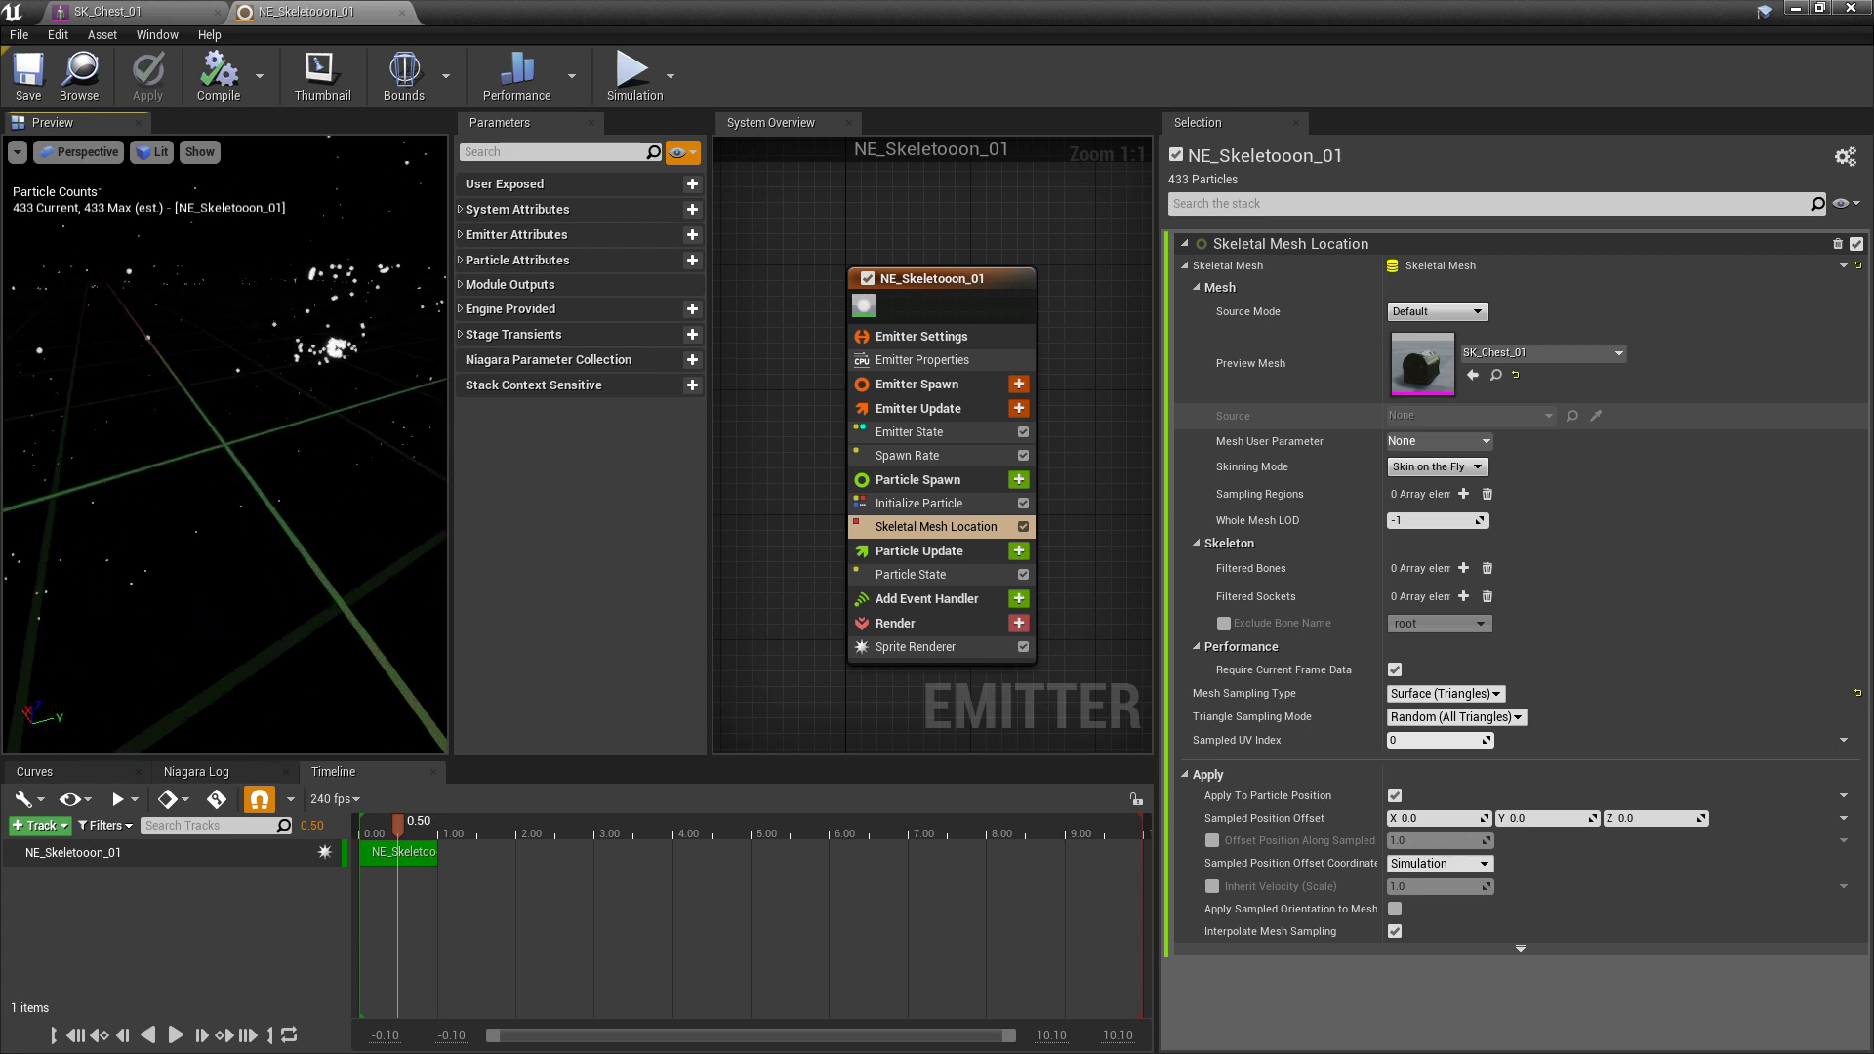
drag(325, 408, 283, 416)
drag(397, 825, 365, 846)
key(space)
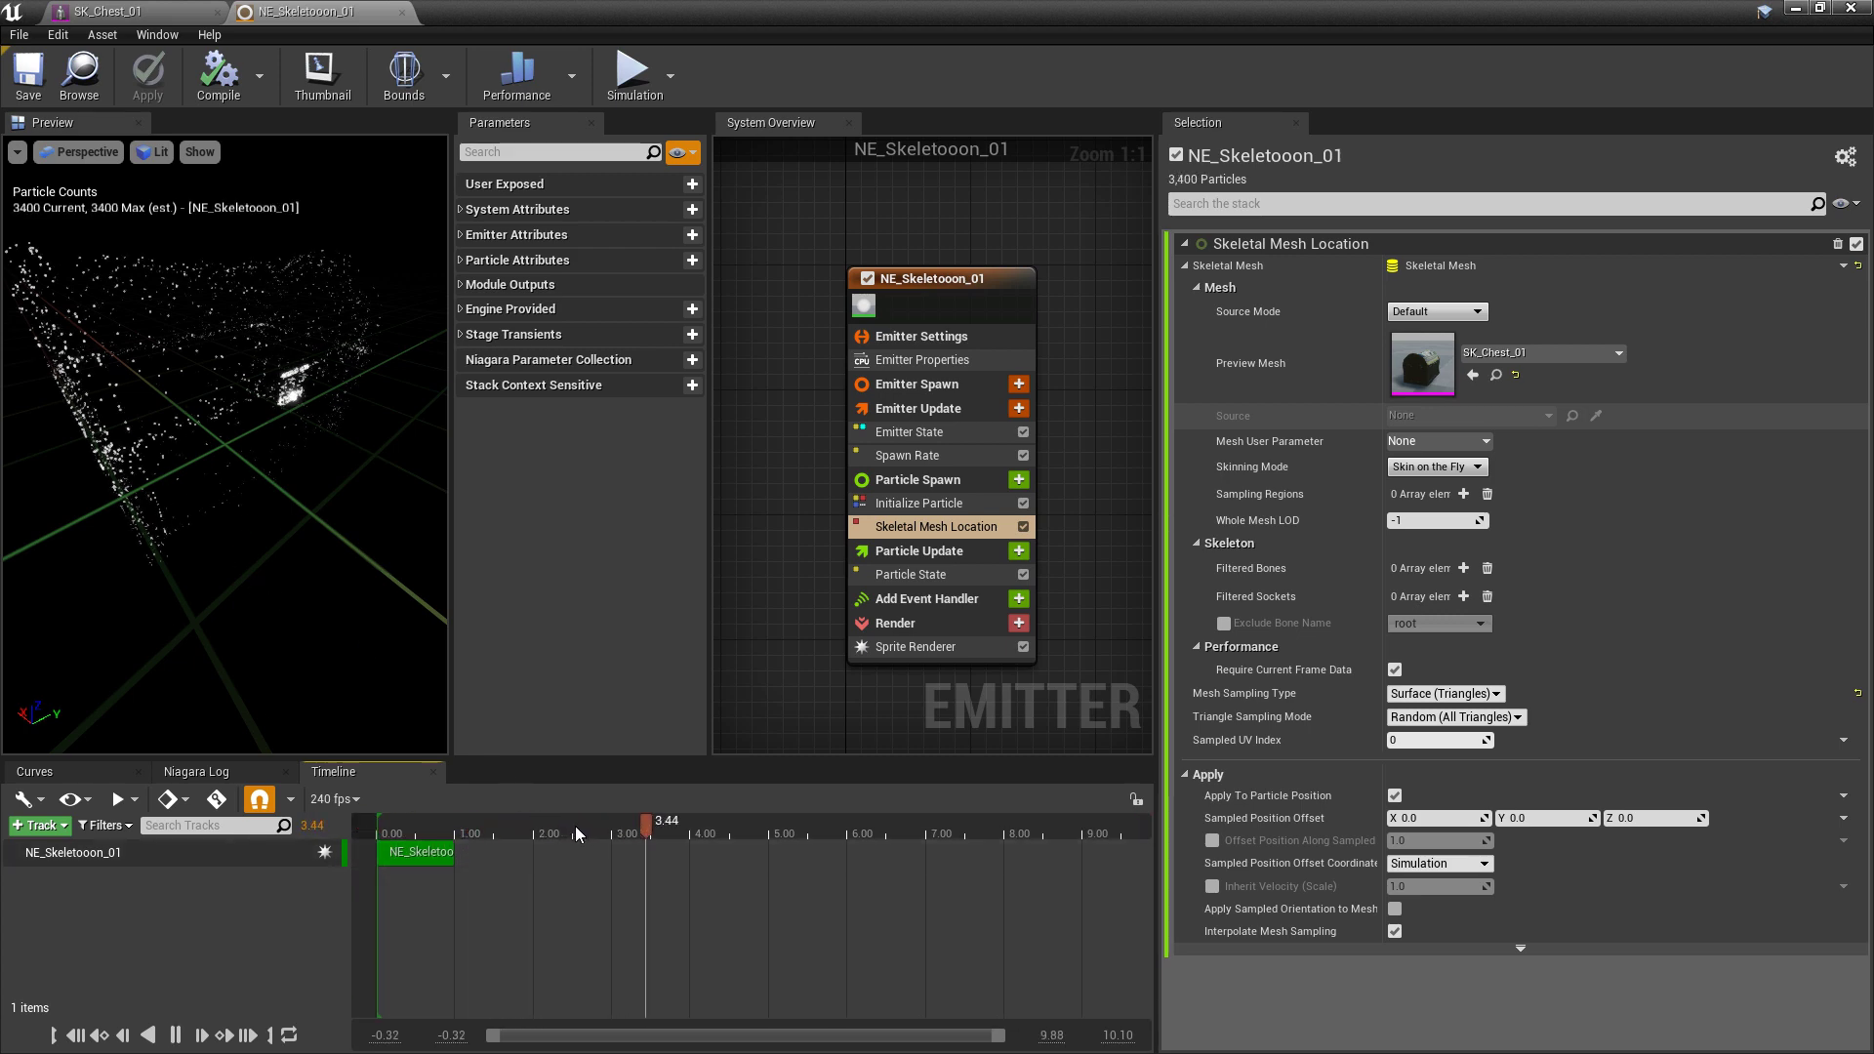
click(411, 834)
click(408, 834)
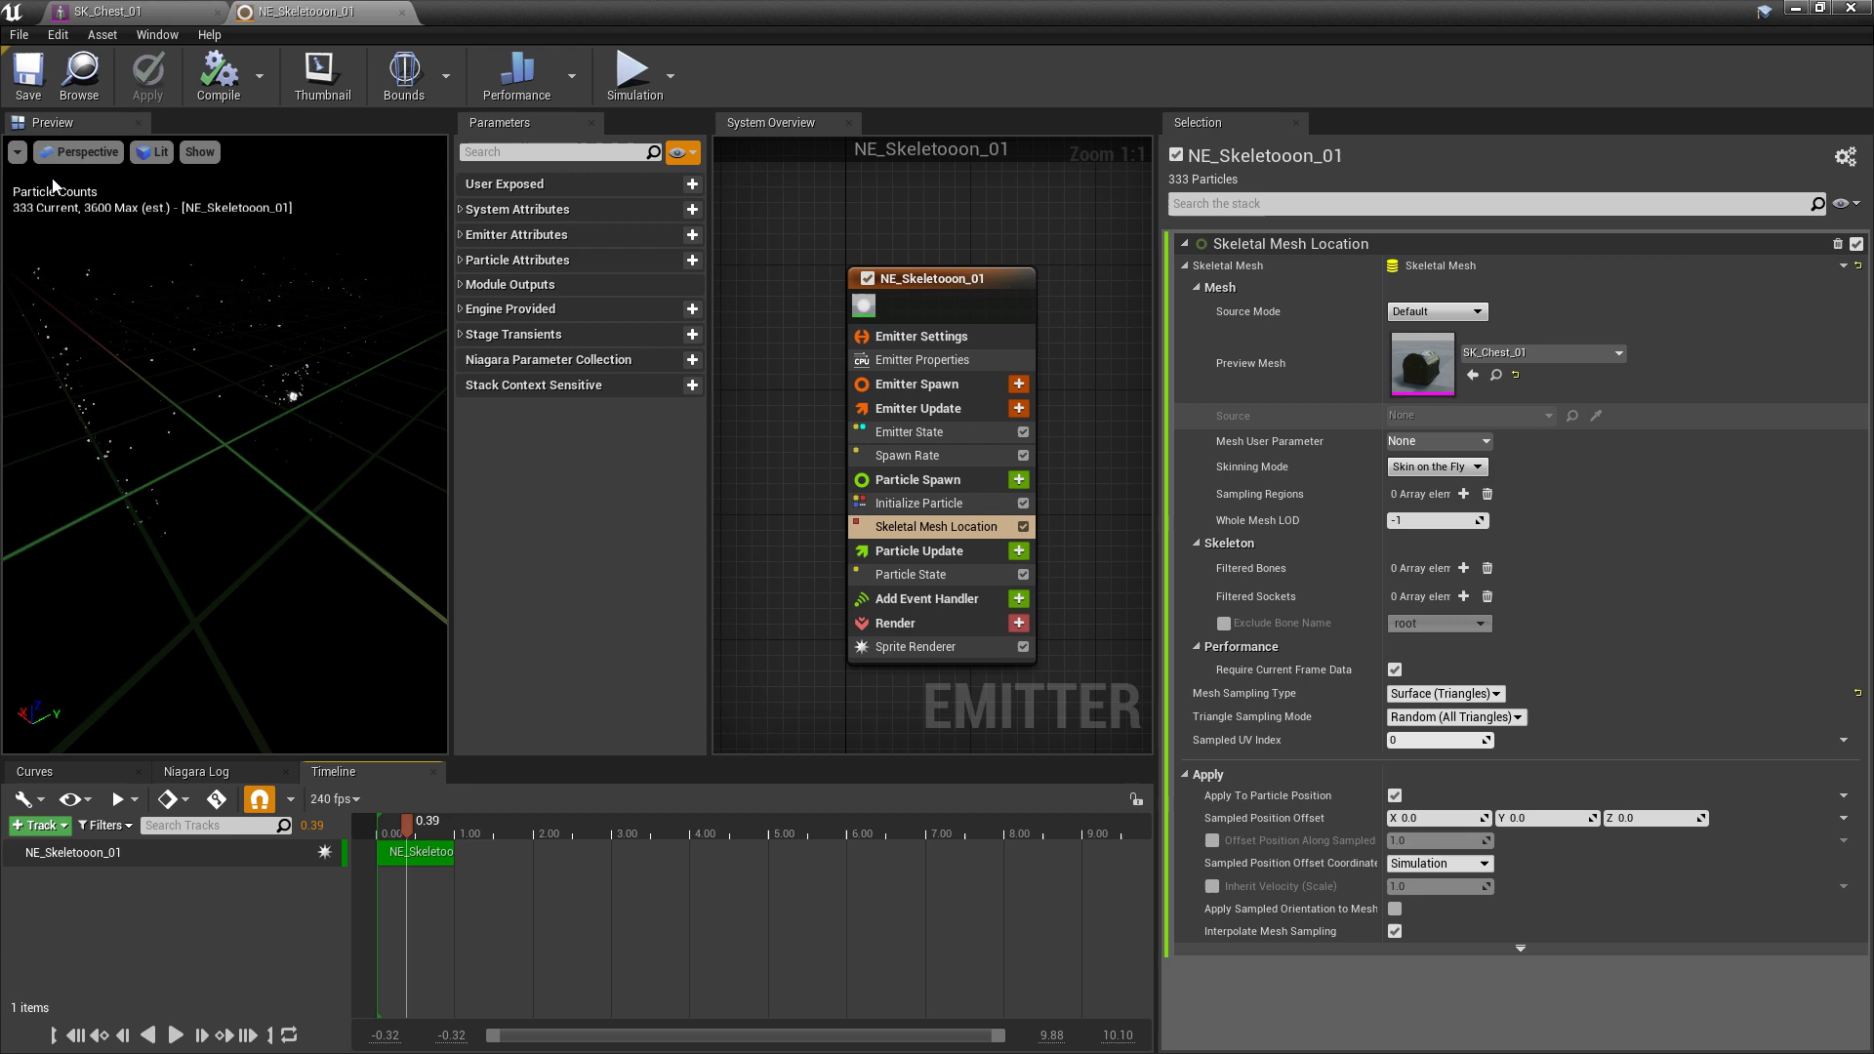
click(26, 82)
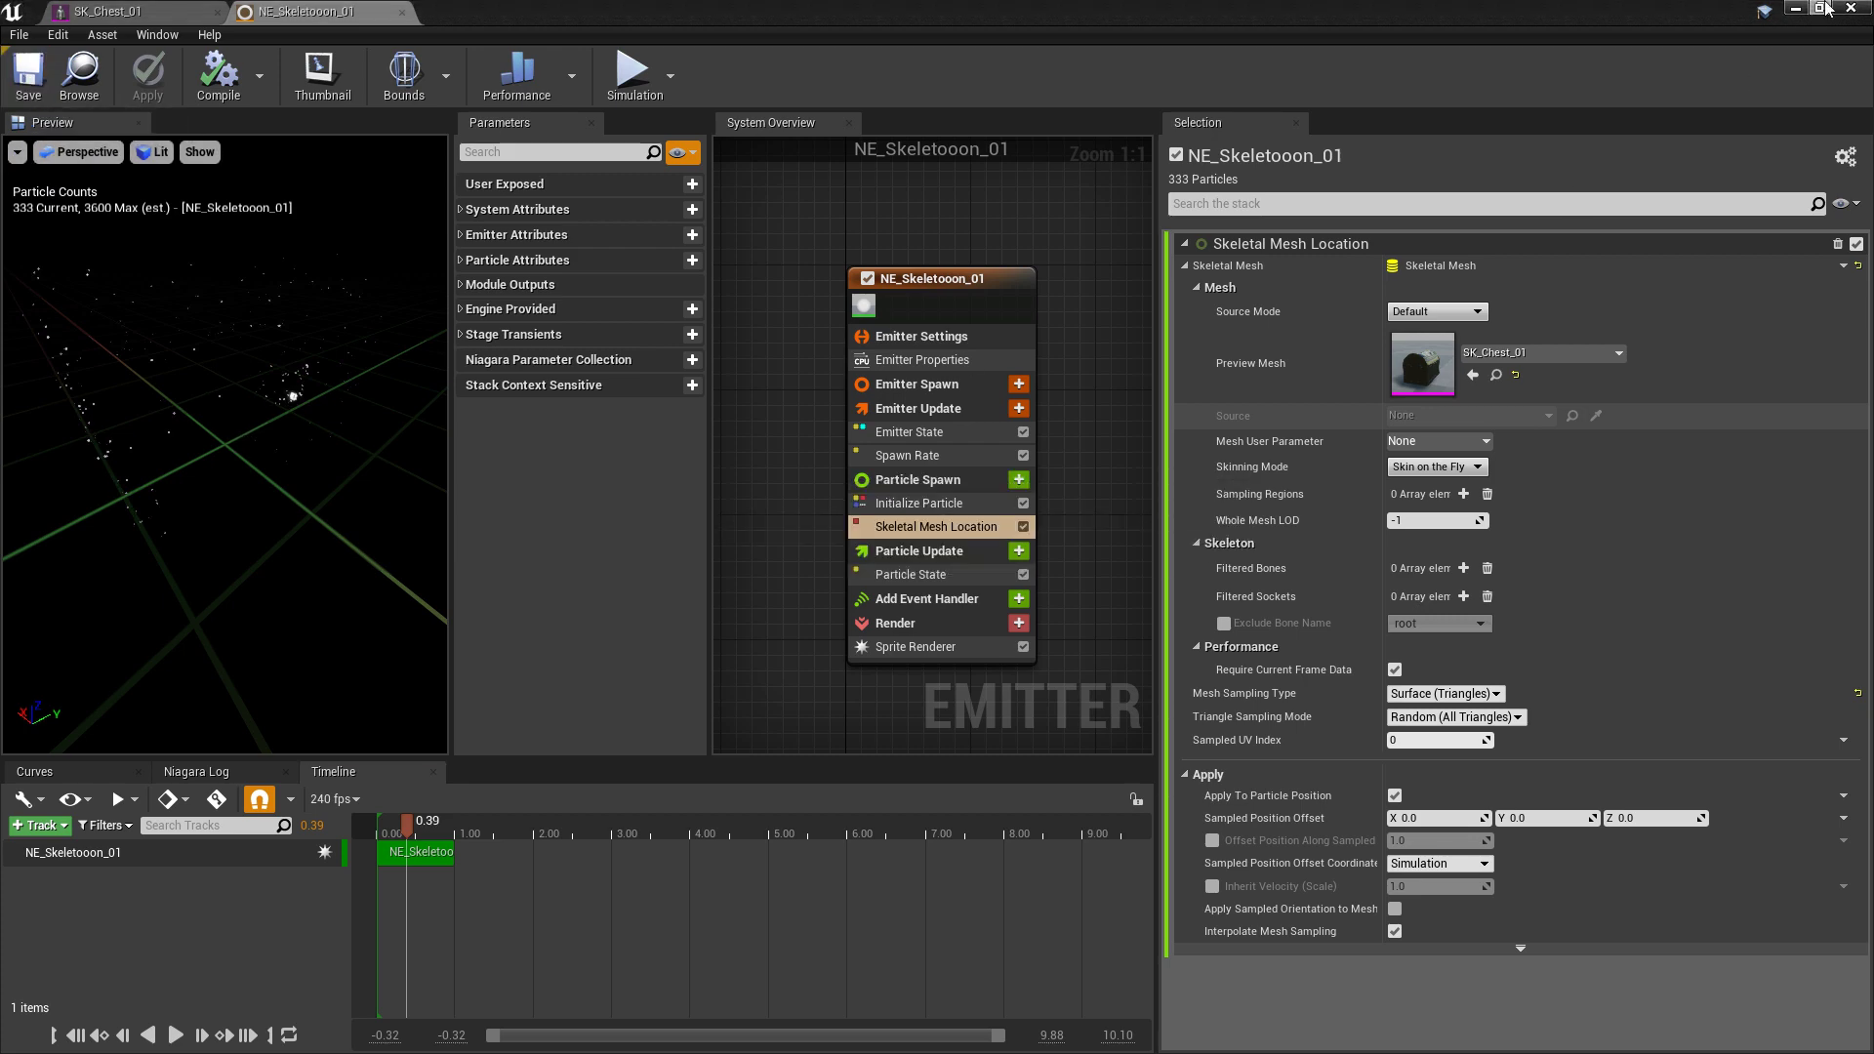
Create a Niagara system from NE_Skeletooon_01 and rename it NS_Skeletooon_01
click(1851, 9)
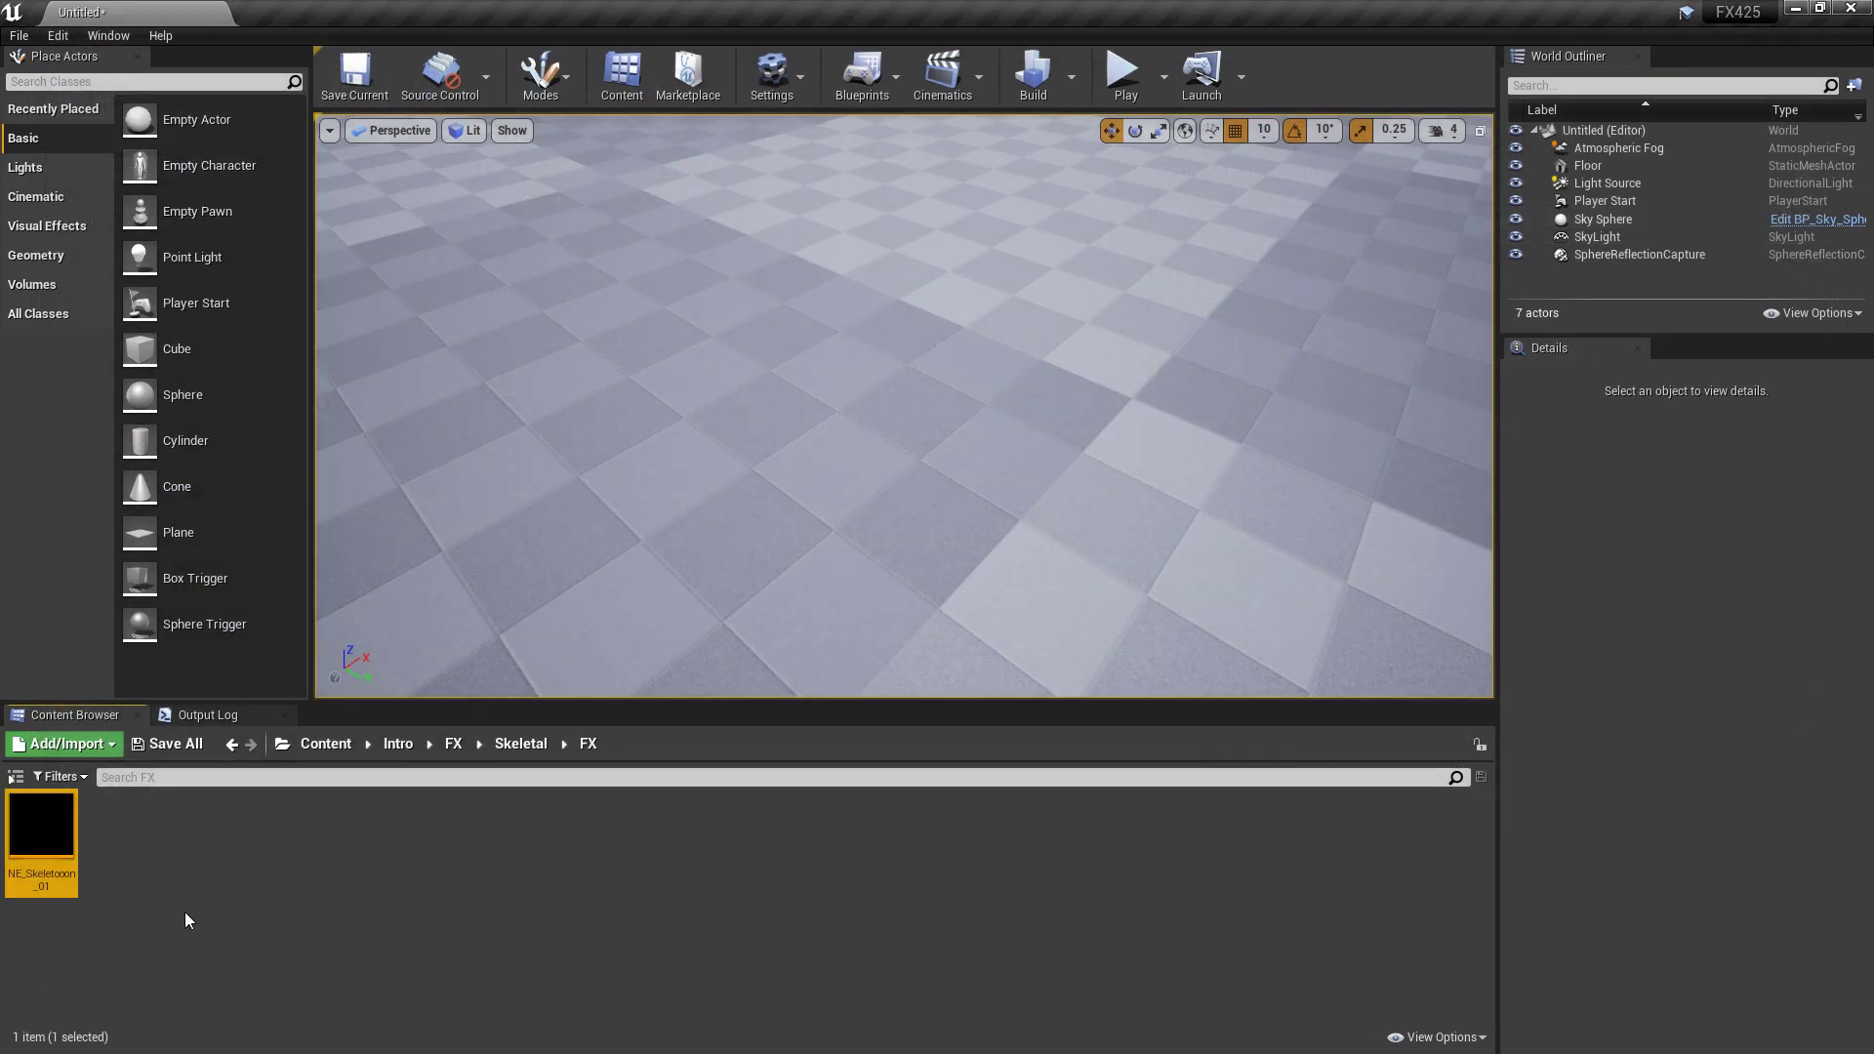
right_click(40, 860)
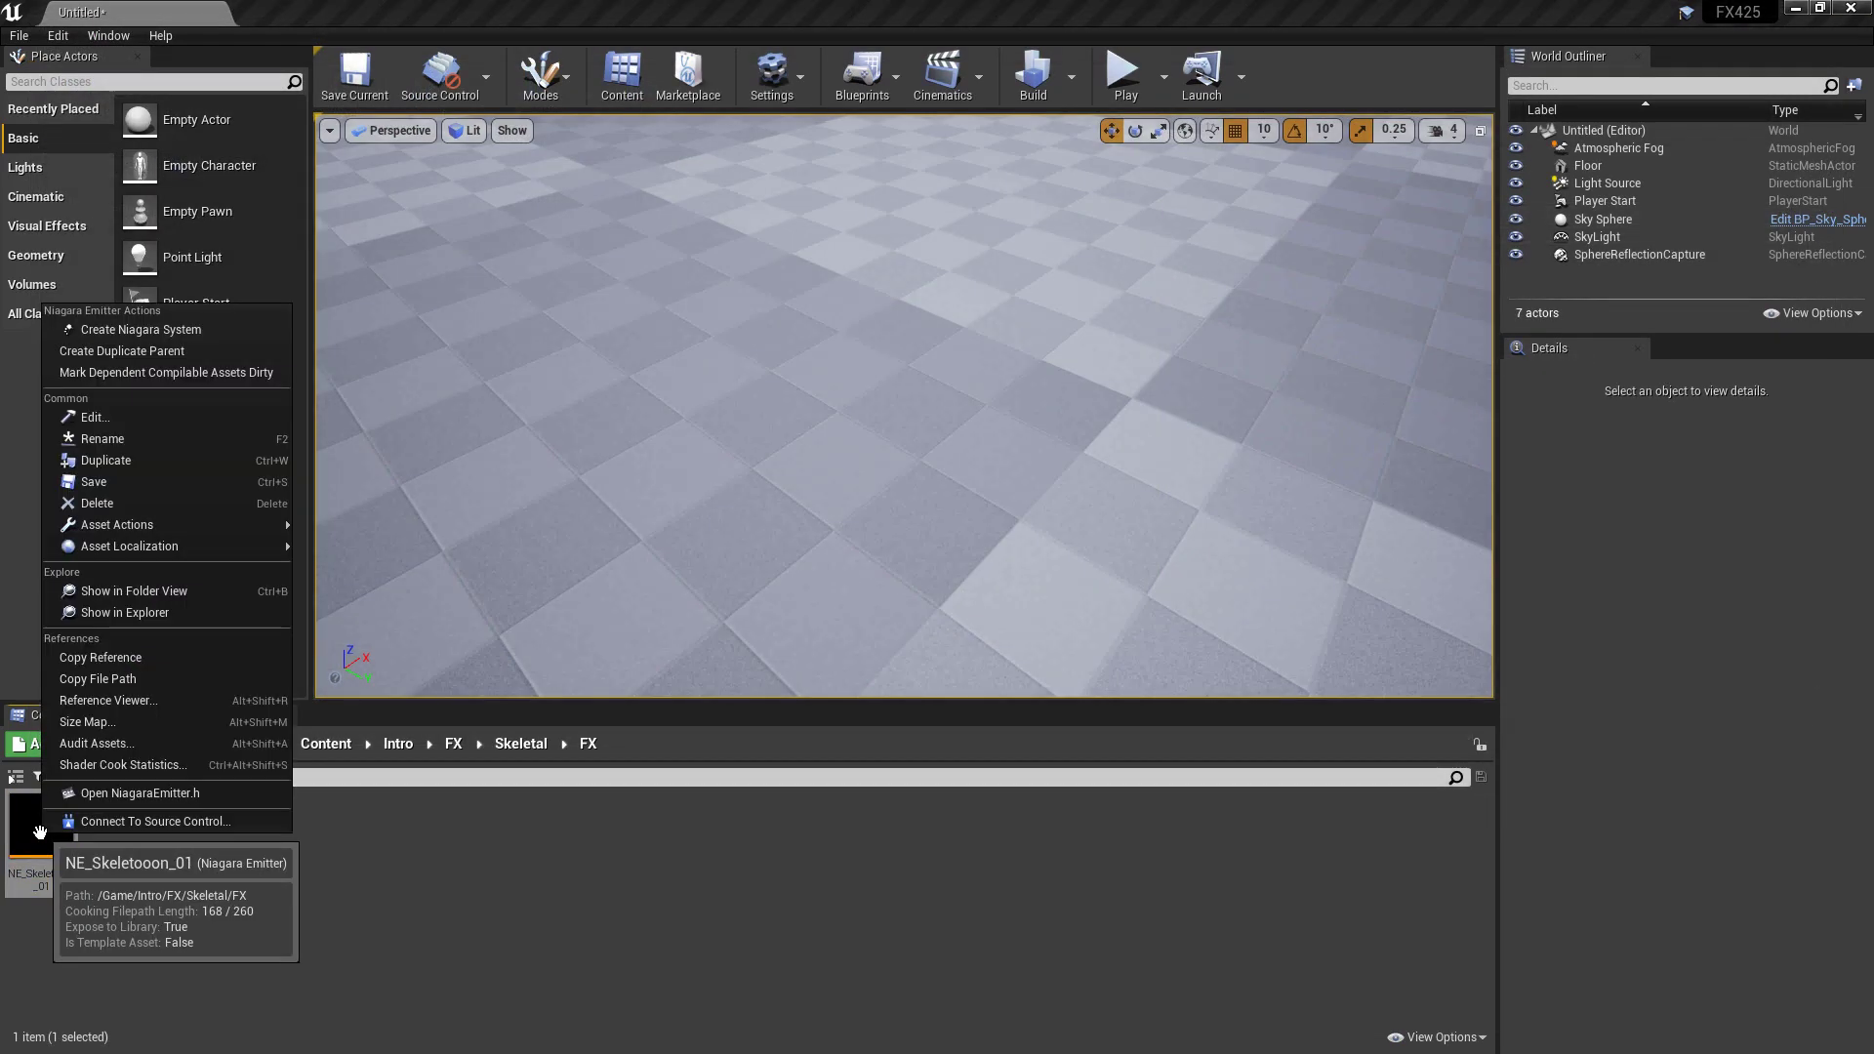
click(146, 330)
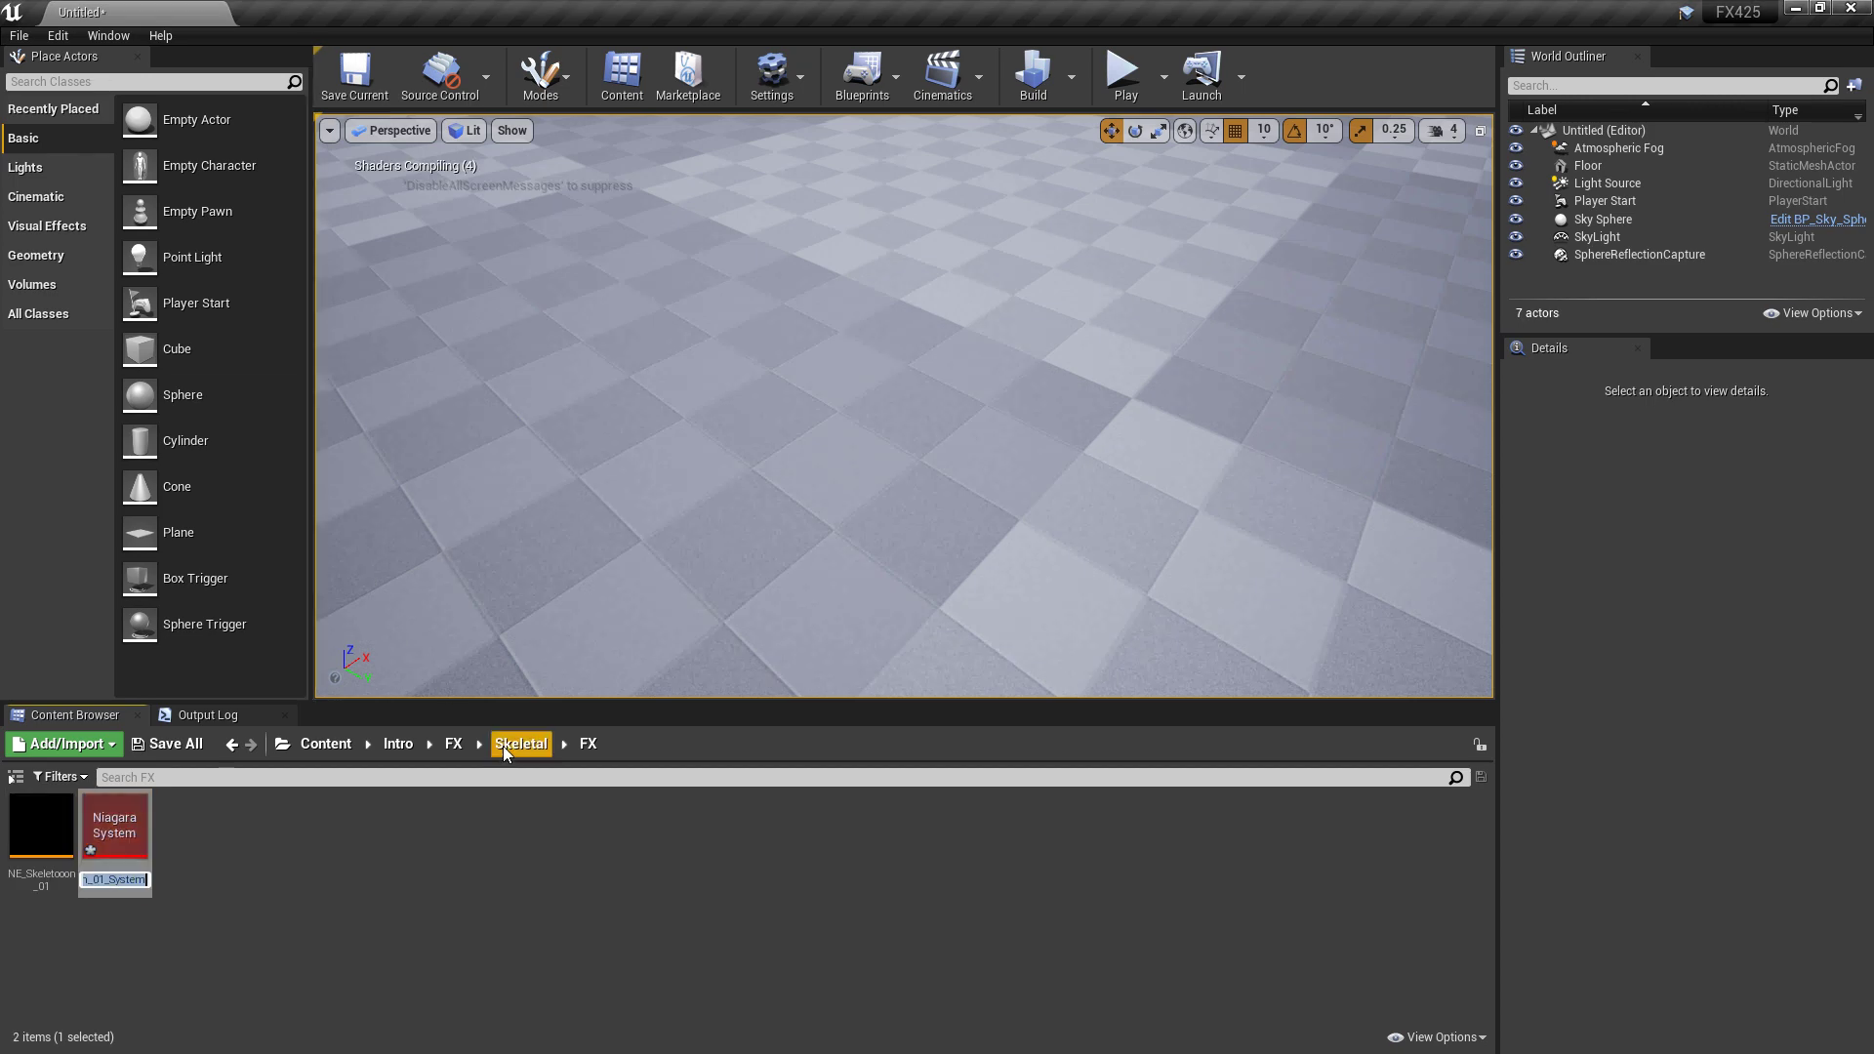
key(BackSpace)
key(BackSpace)
key(BackSpace)
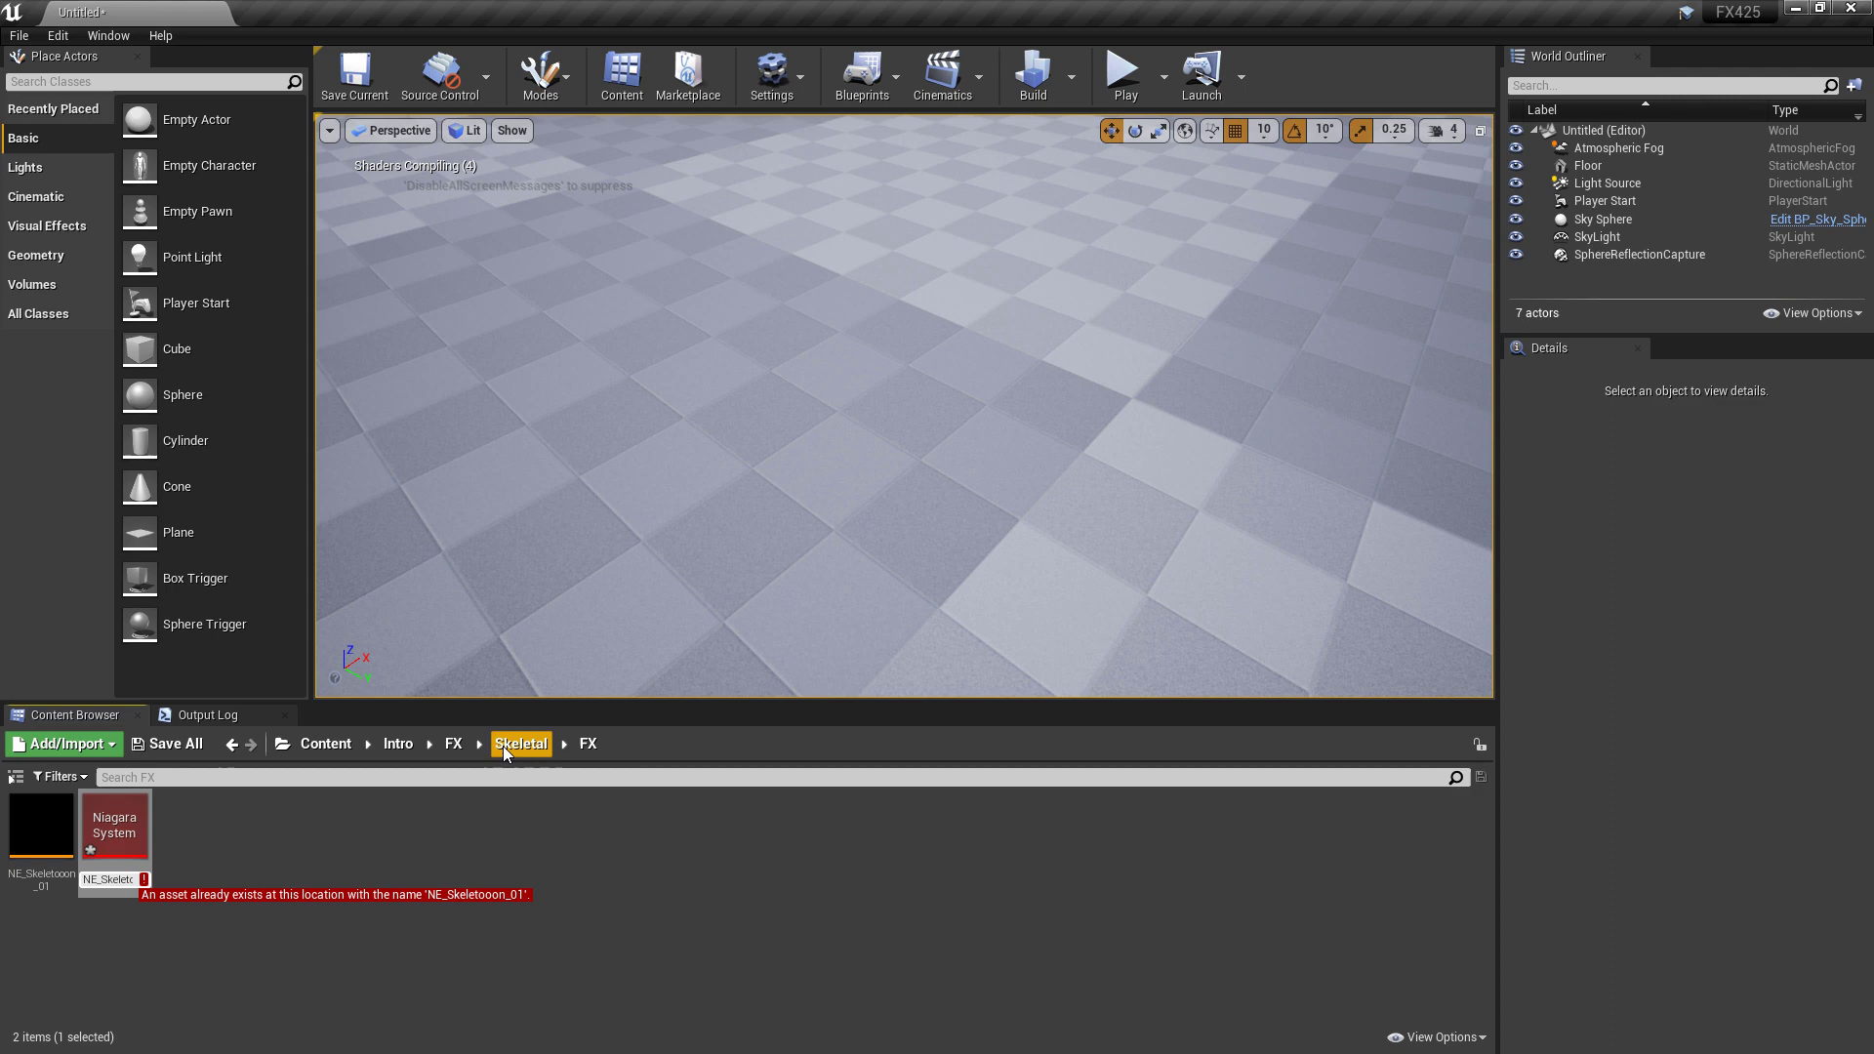
key(Delete)
text(S)
key(Return)
click(244, 876)
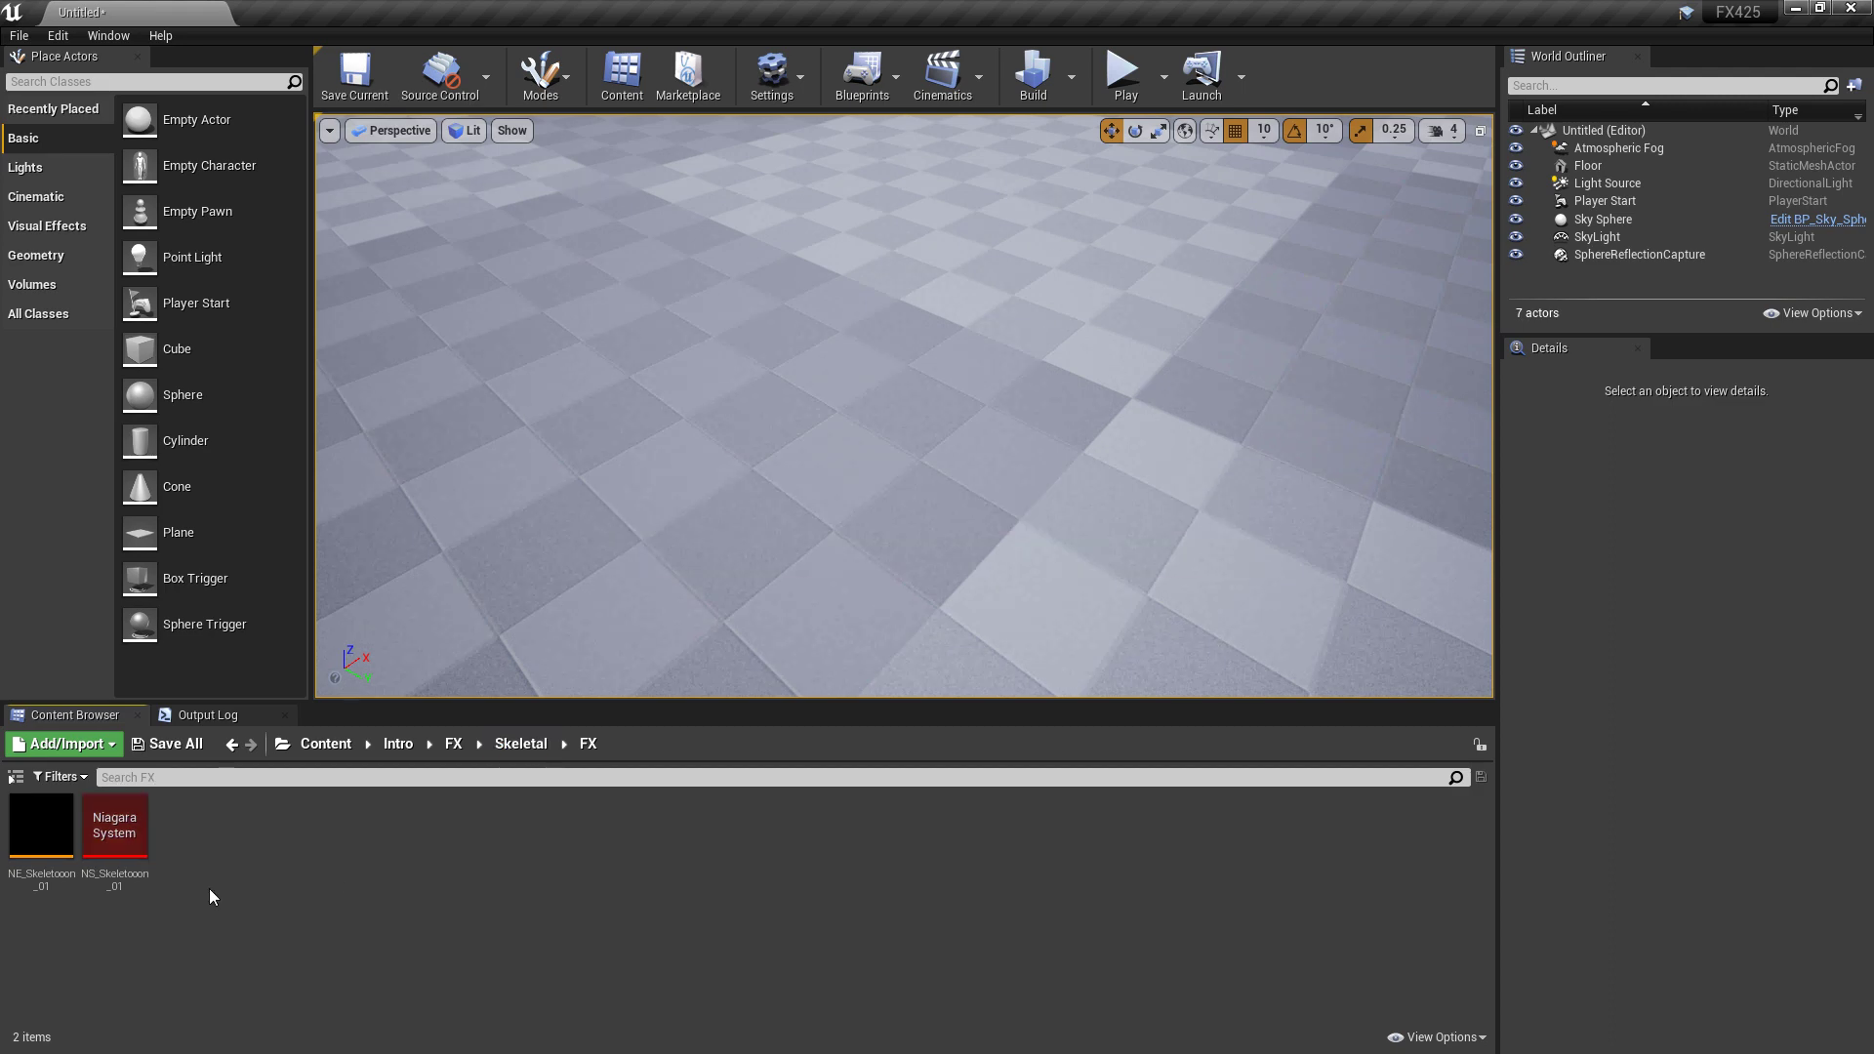
Create an Actor Blueprint Class named BP_Skeletoooon in FX and open it in the Blueprint editor
right_click(209, 853)
mouse_move(284, 841)
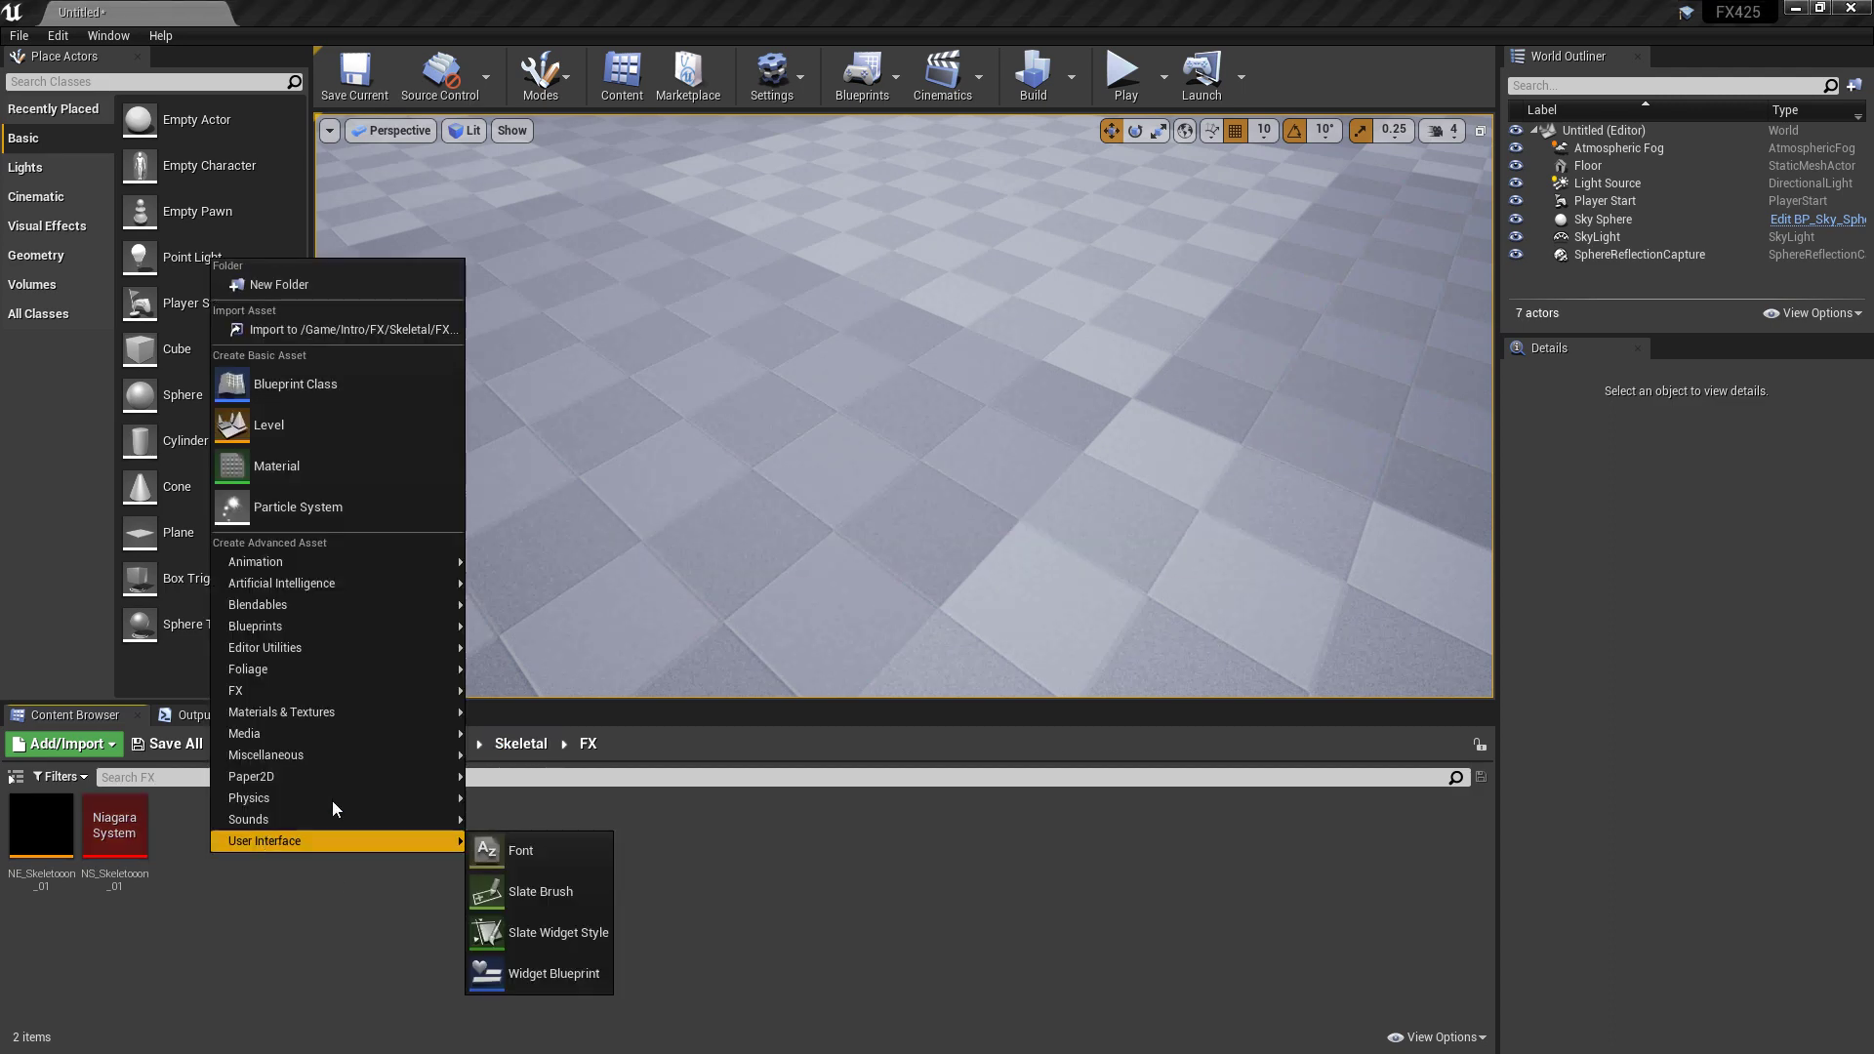
click(332, 387)
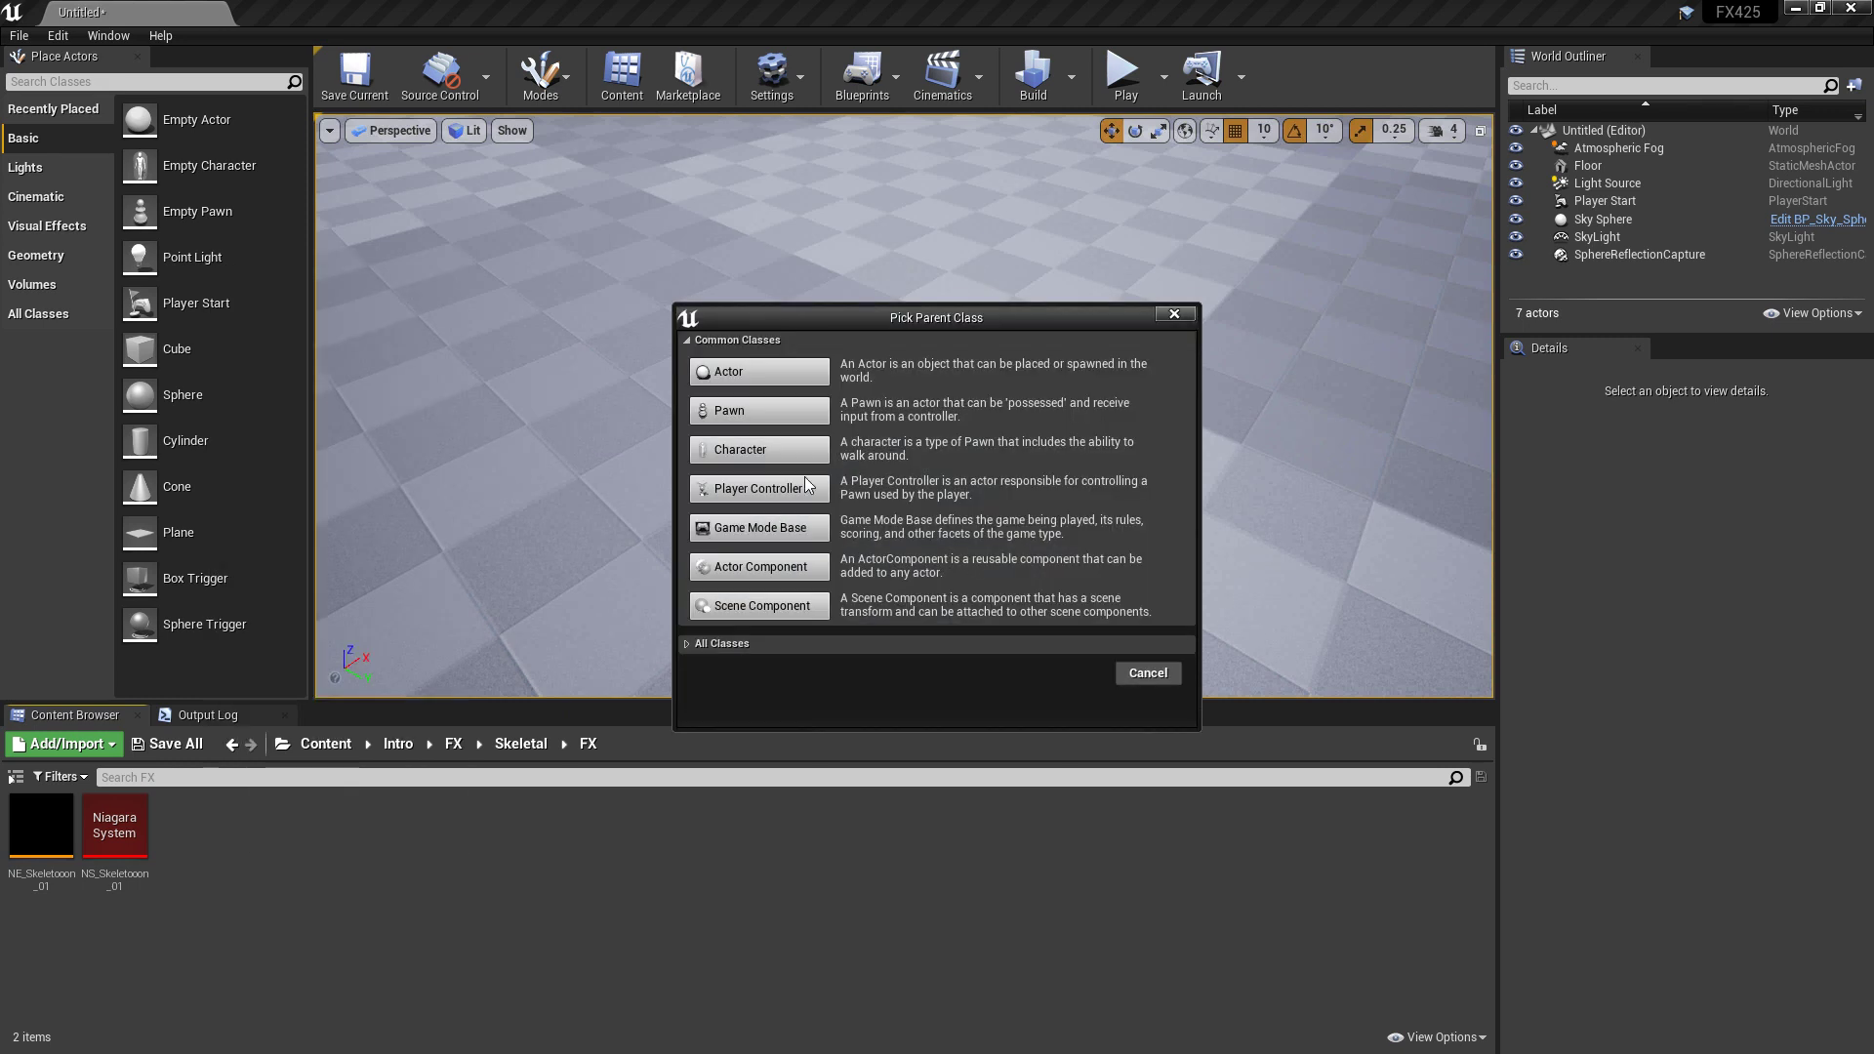
click(752, 375)
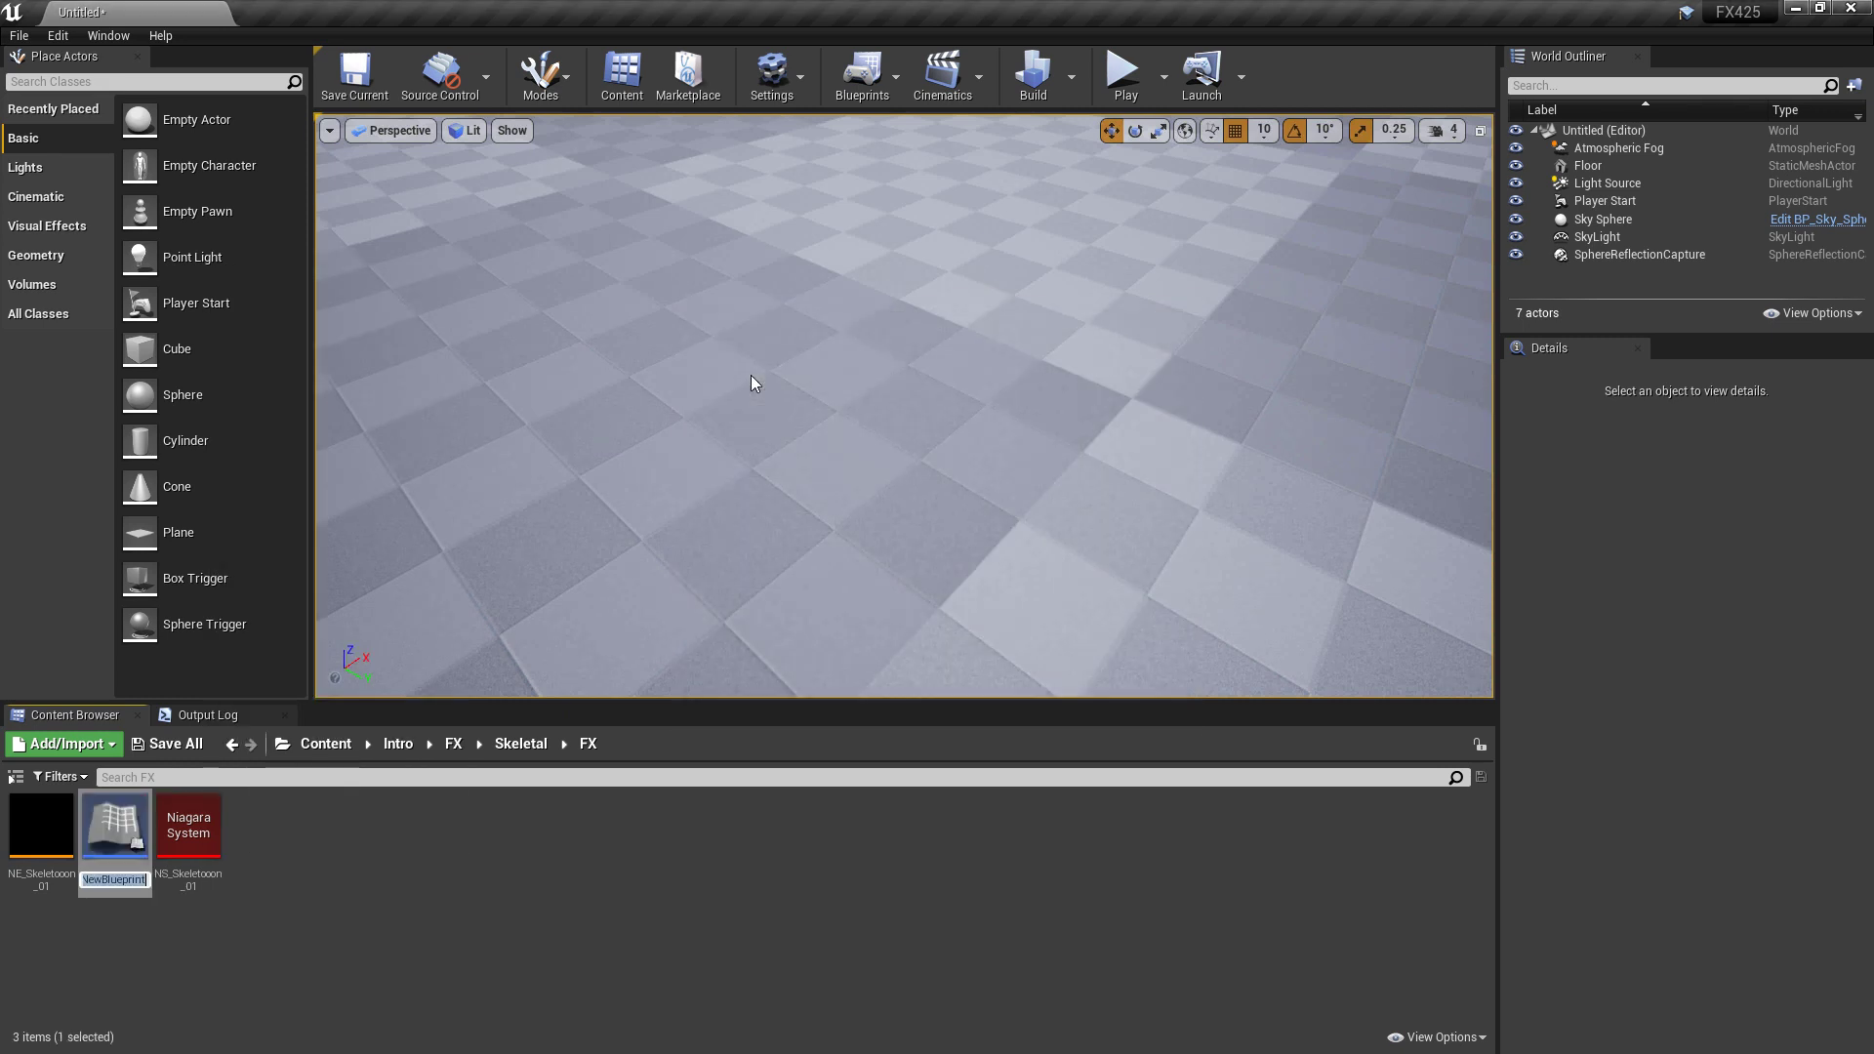
text(BP_Skelet)
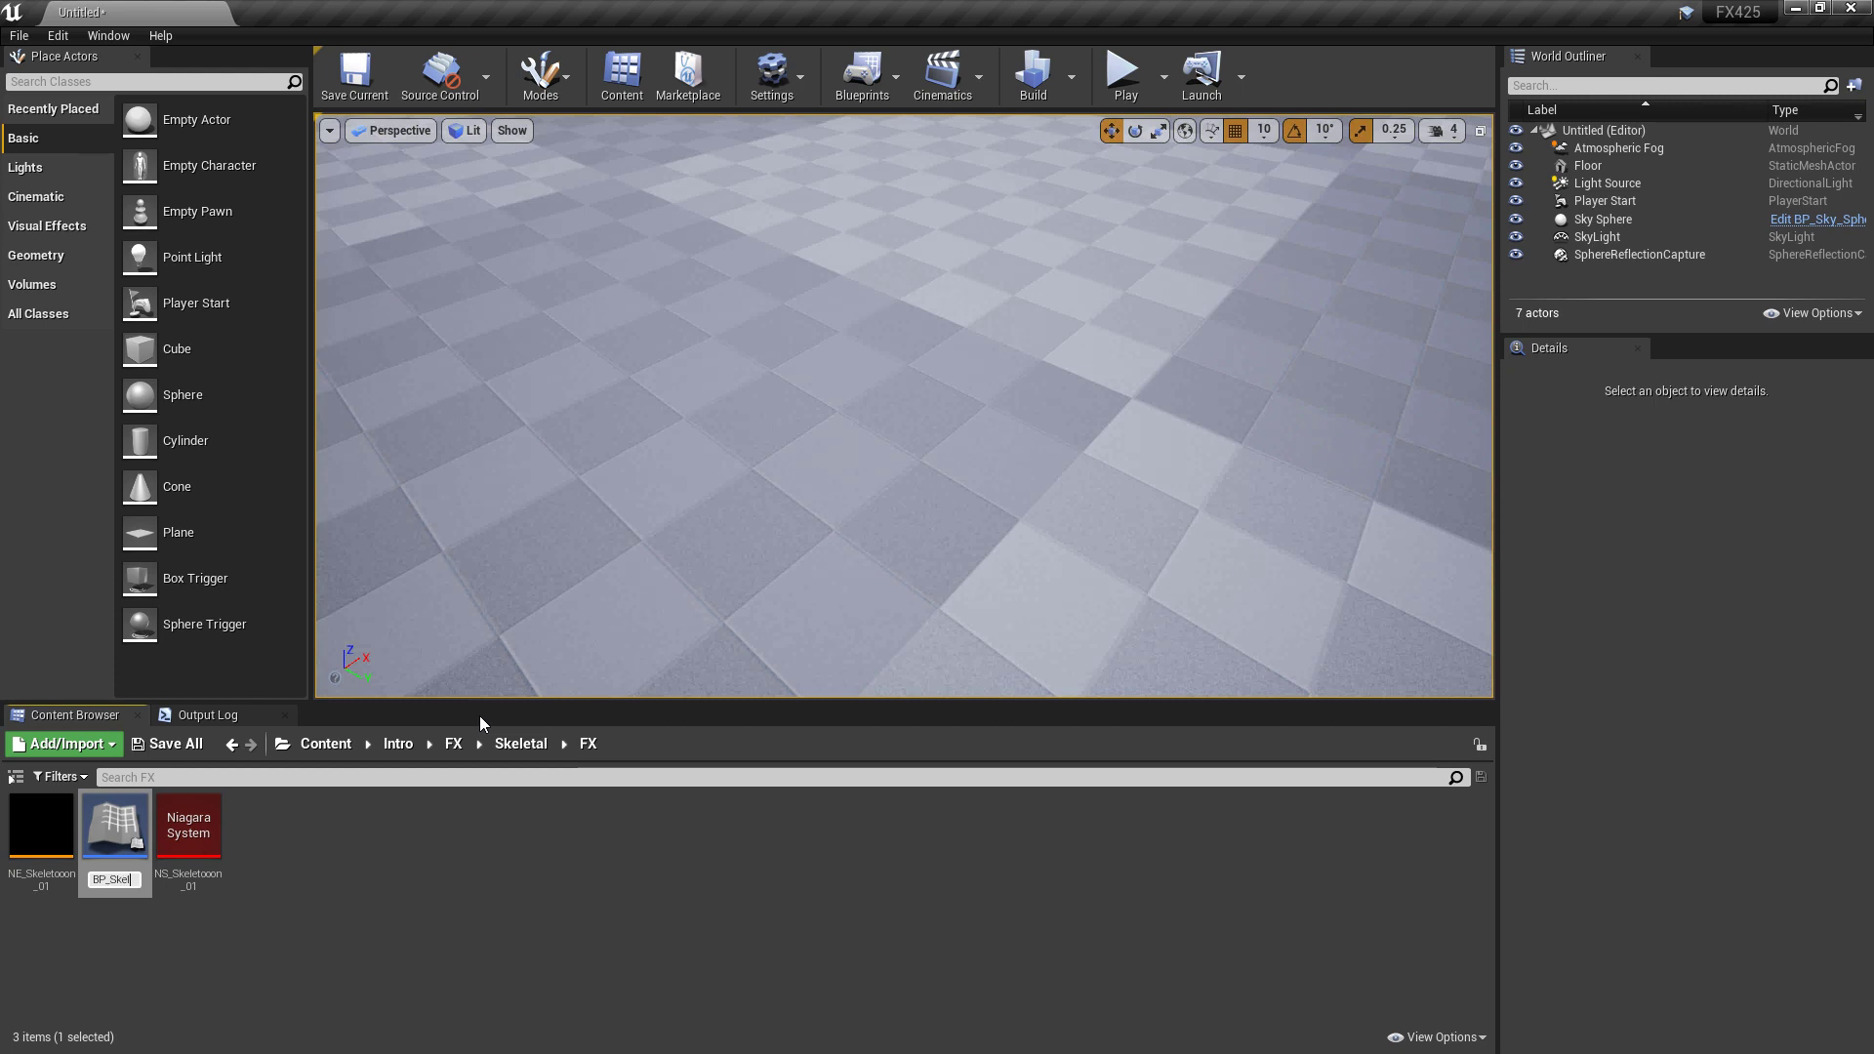
text(ooon)
key(Return)
double_click(44, 822)
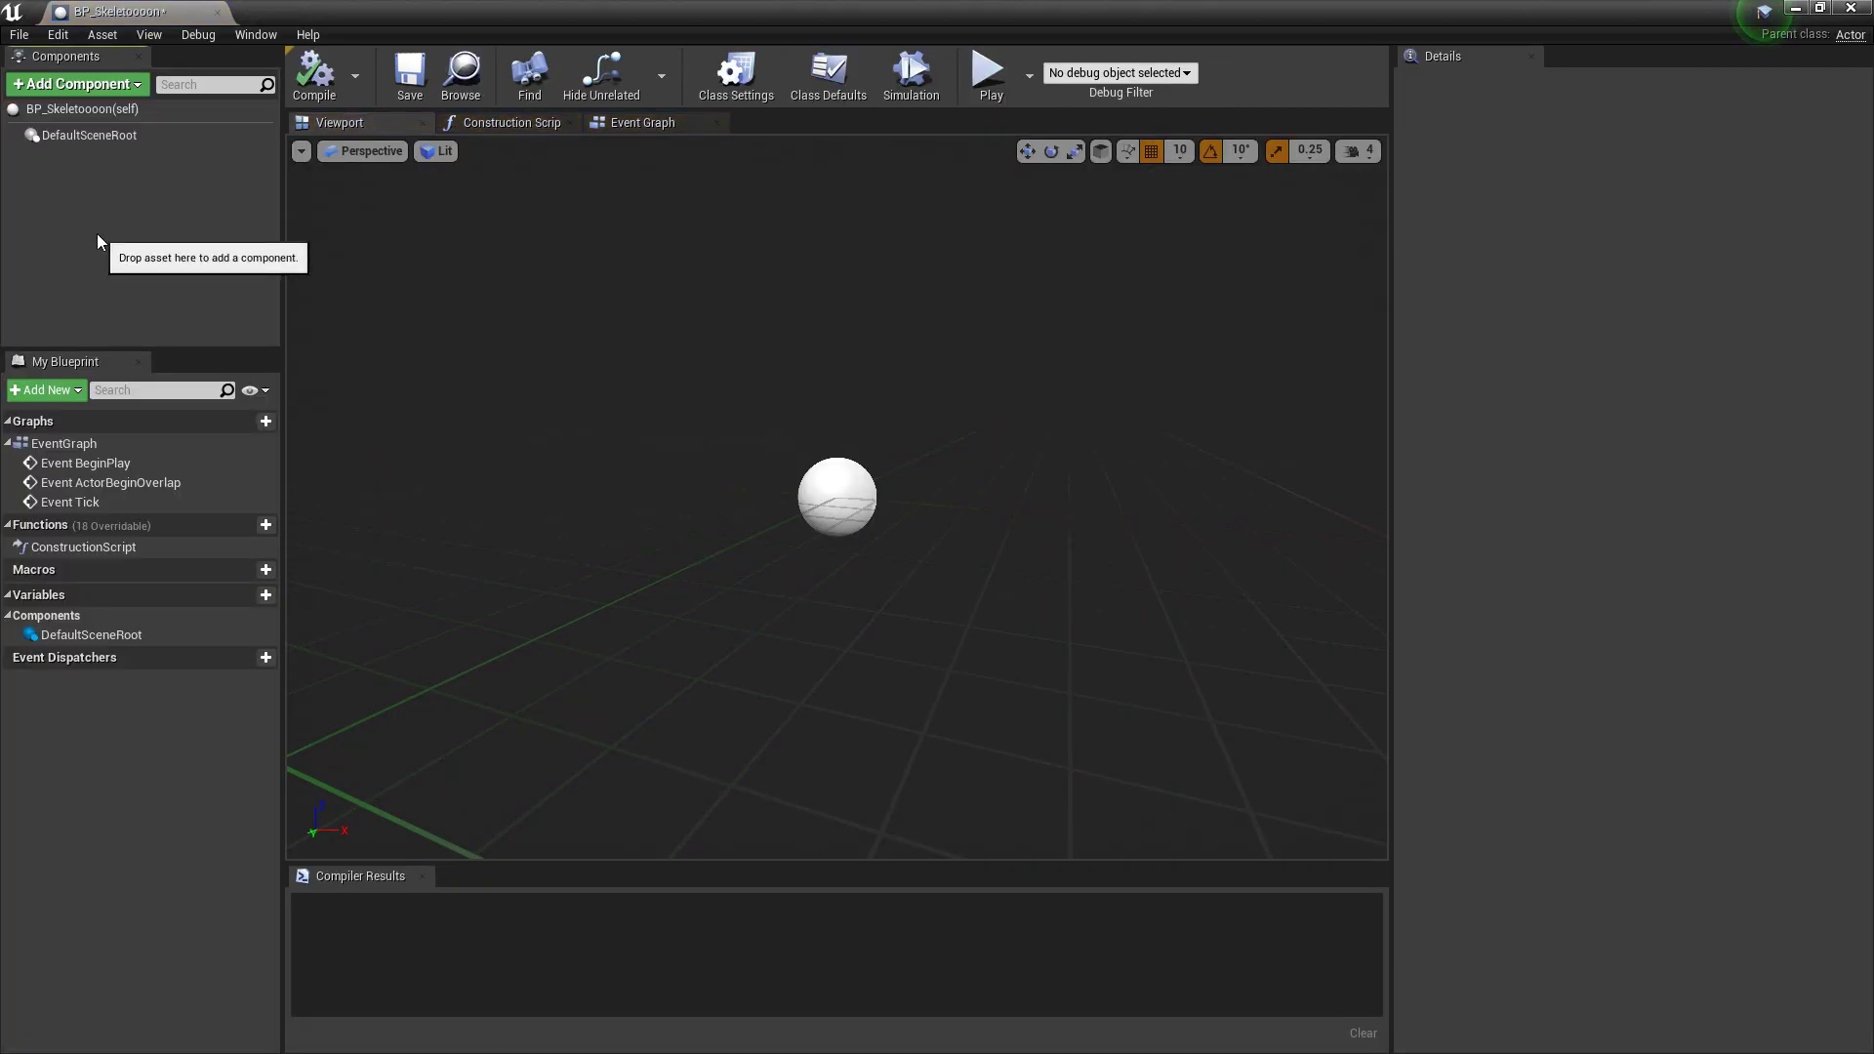
Add a Skeletal Mesh component as the blueprint's root and assign it SK_Chest_01
click(69, 88)
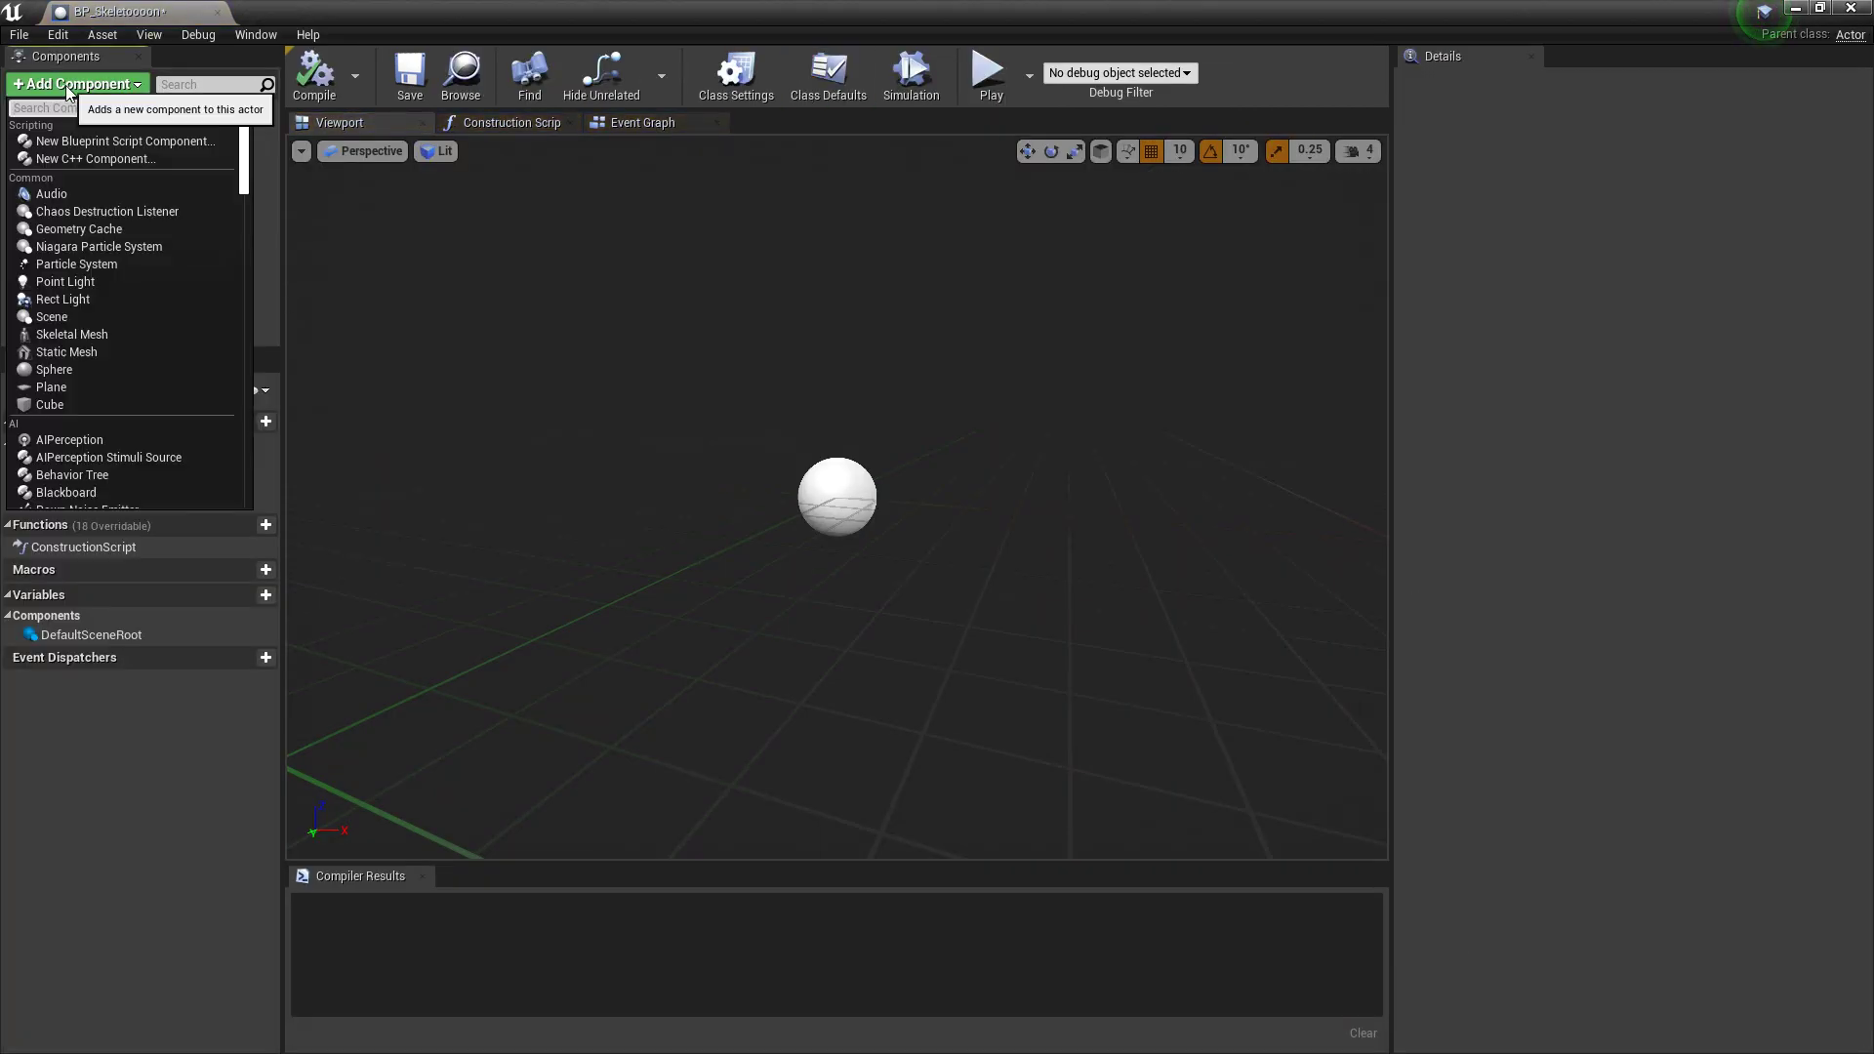
text(skel)
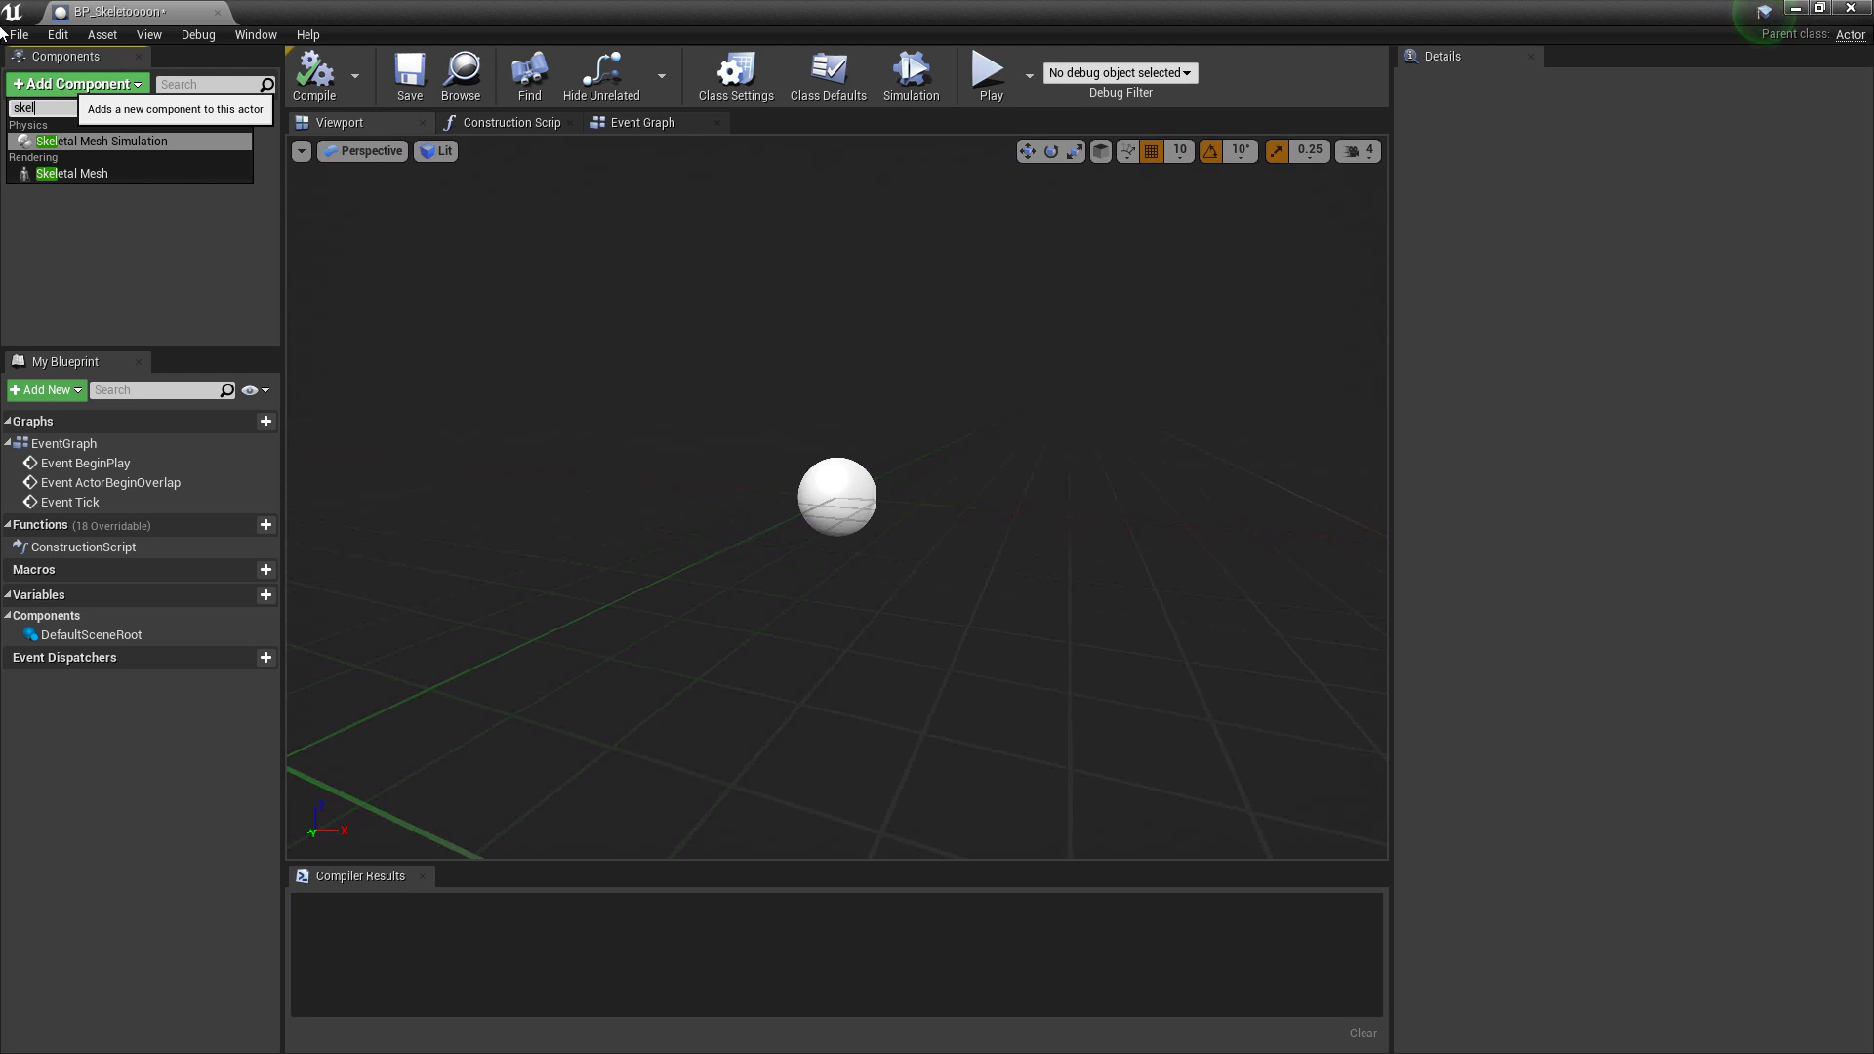
click(60, 172)
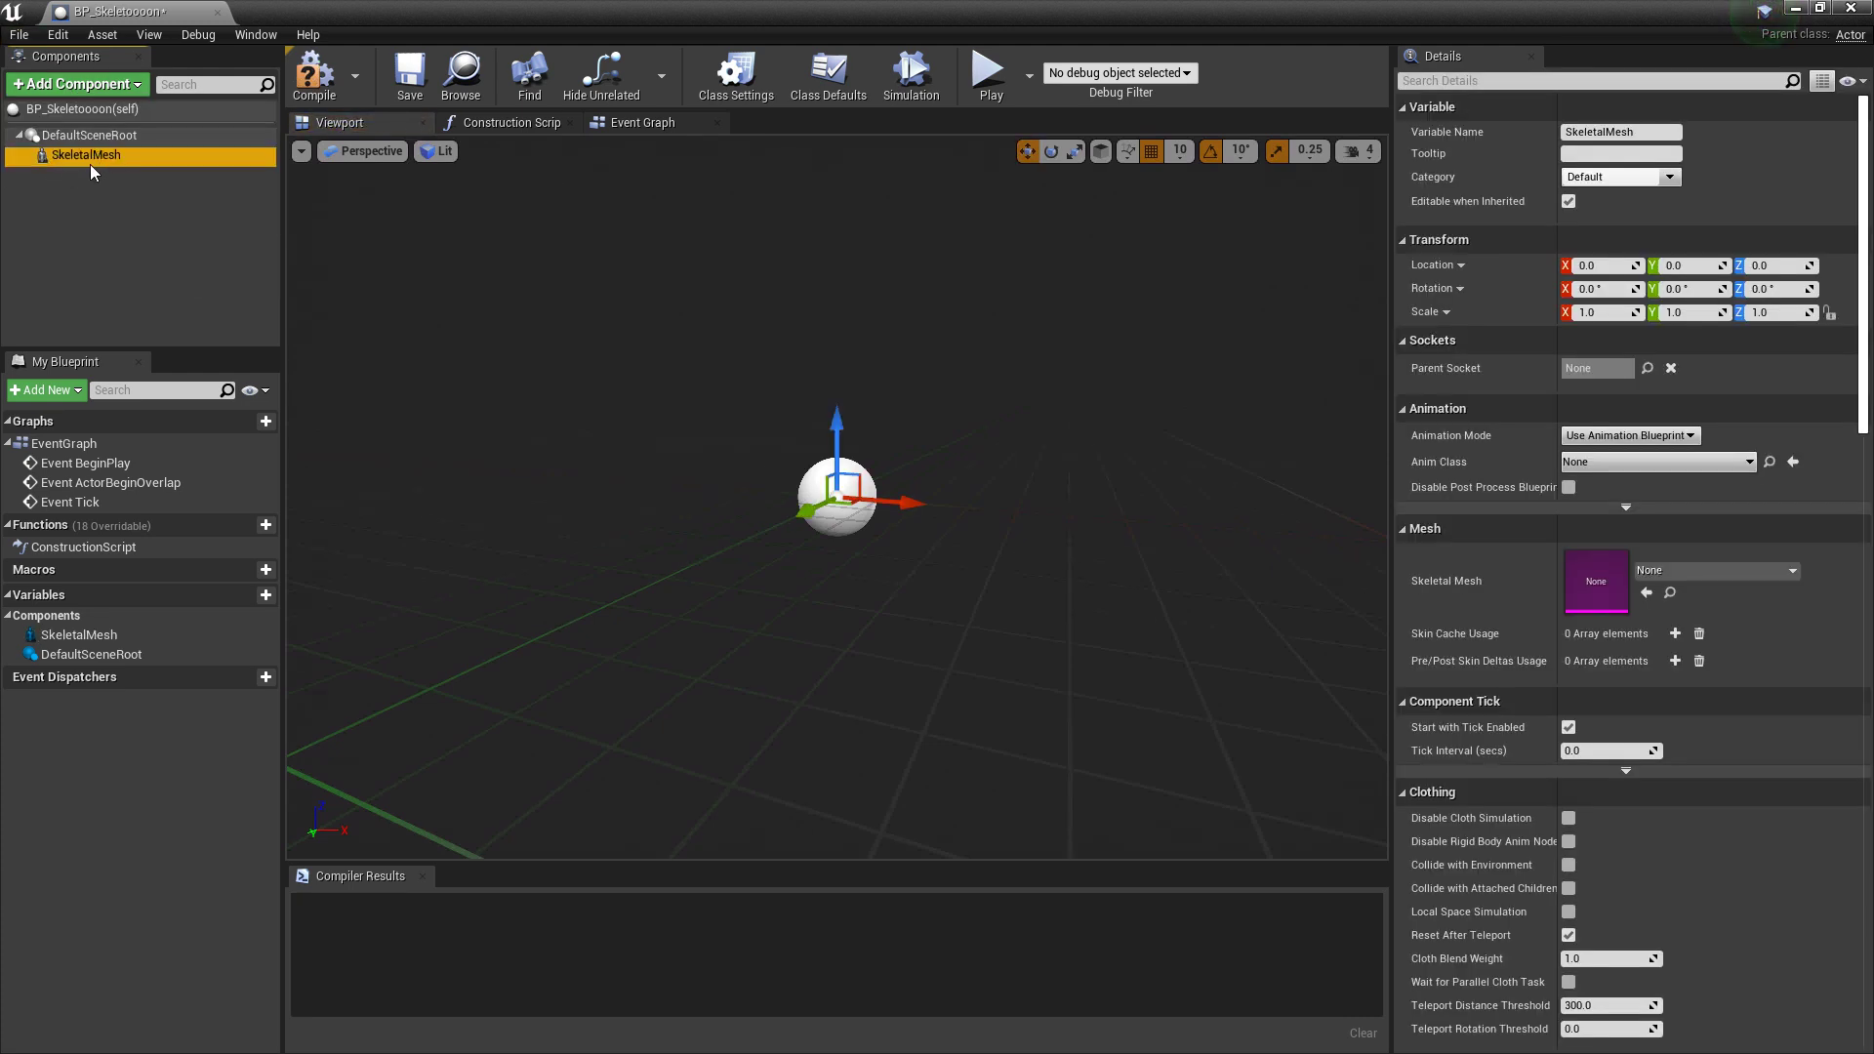
drag(62, 154, 78, 135)
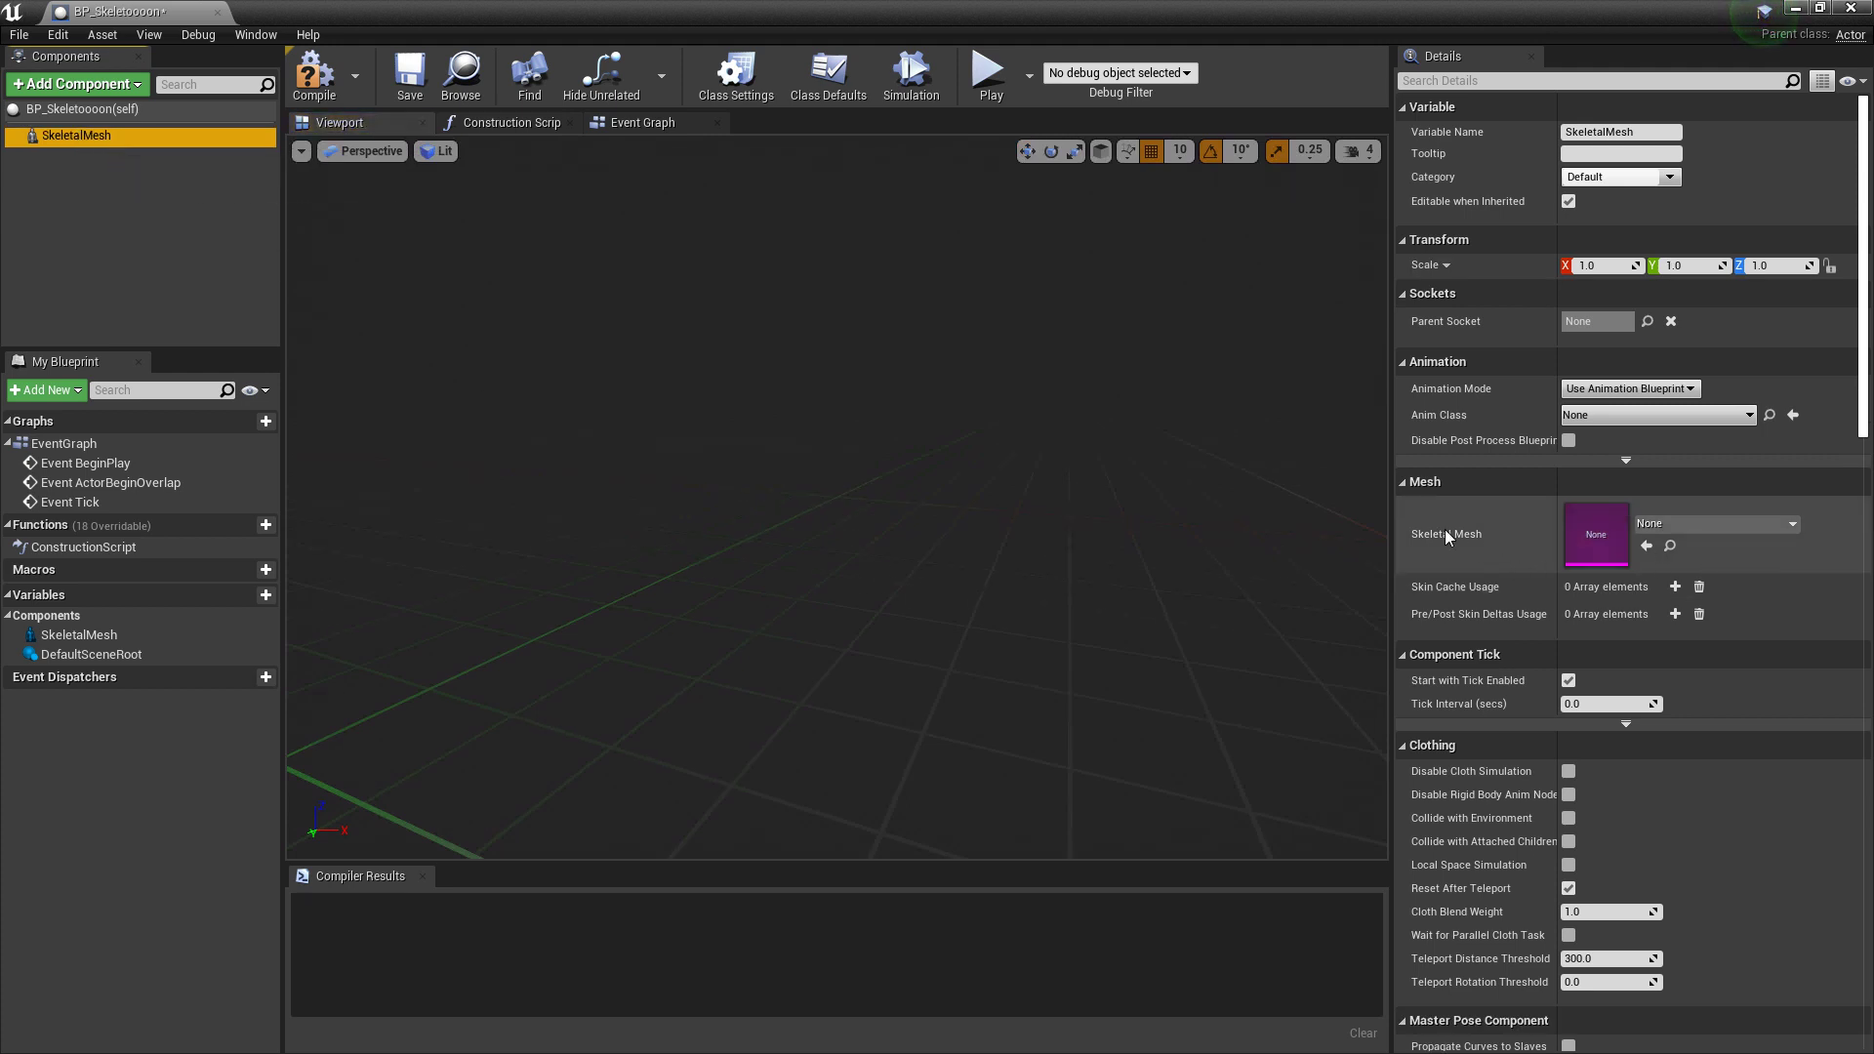
click(1704, 527)
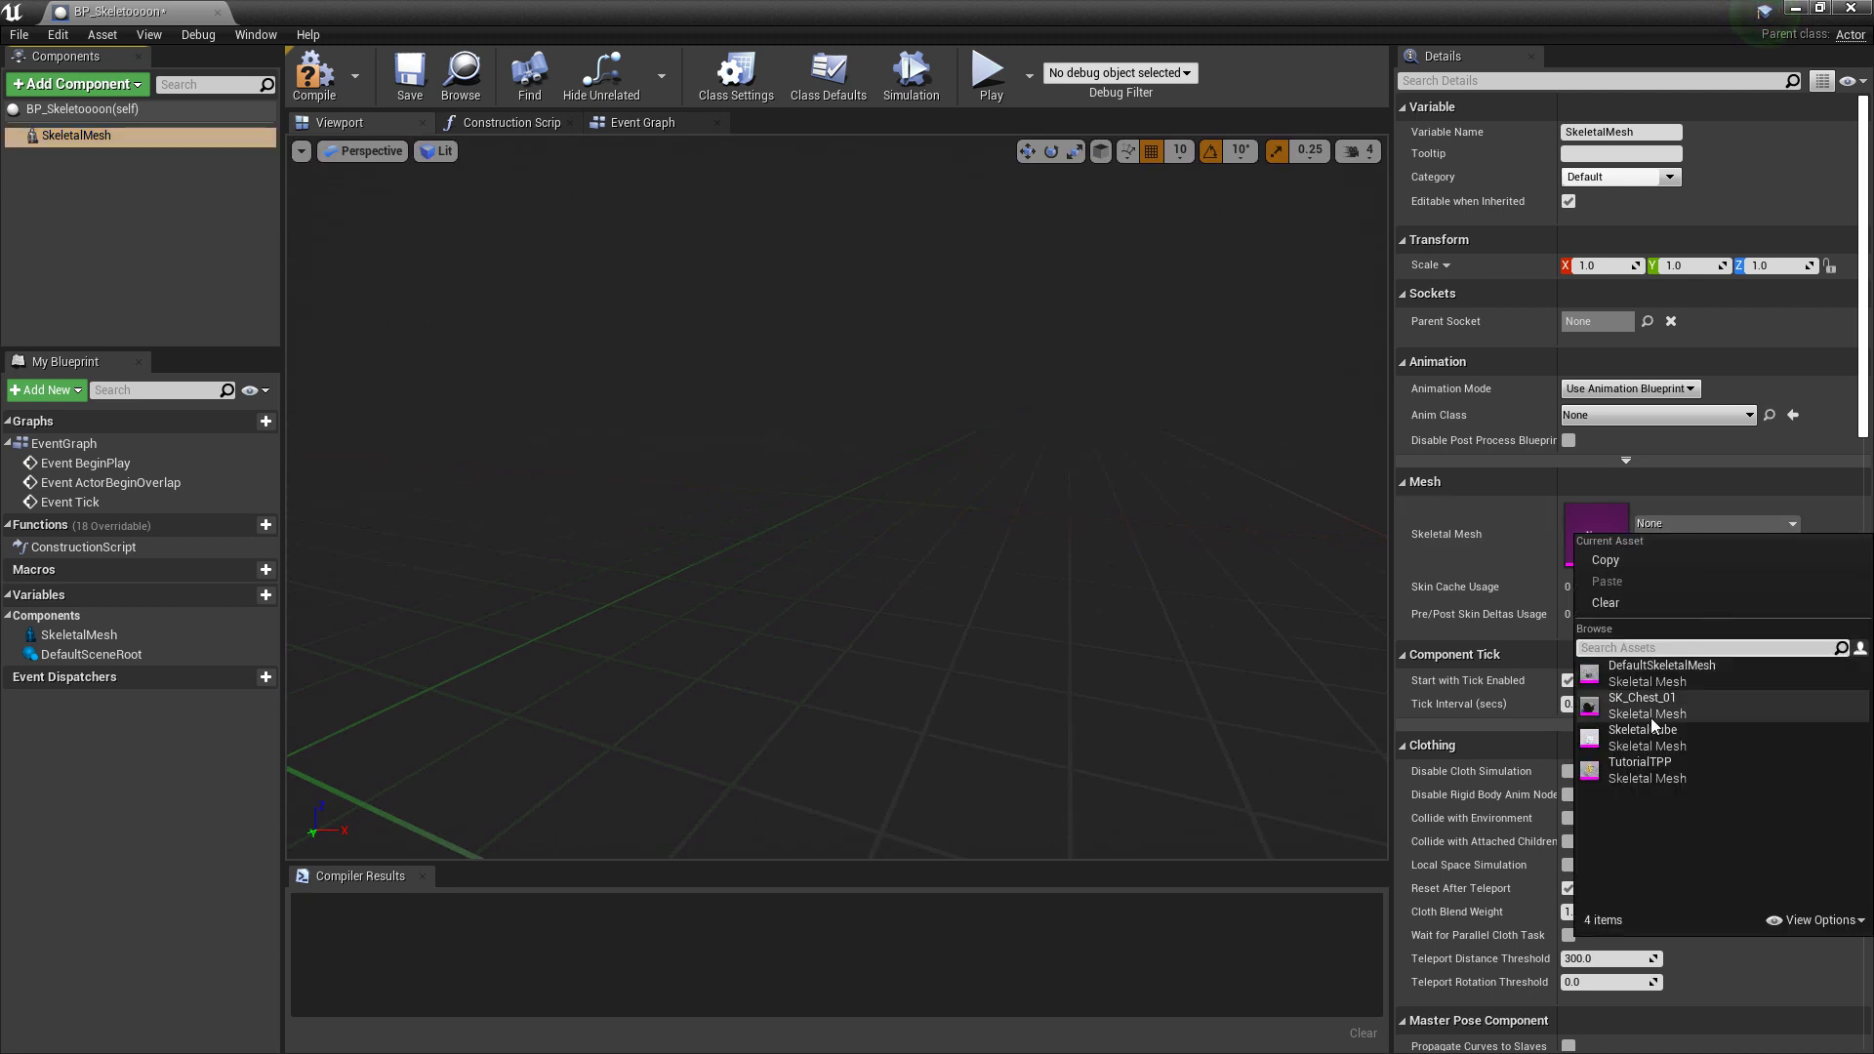
click(1677, 705)
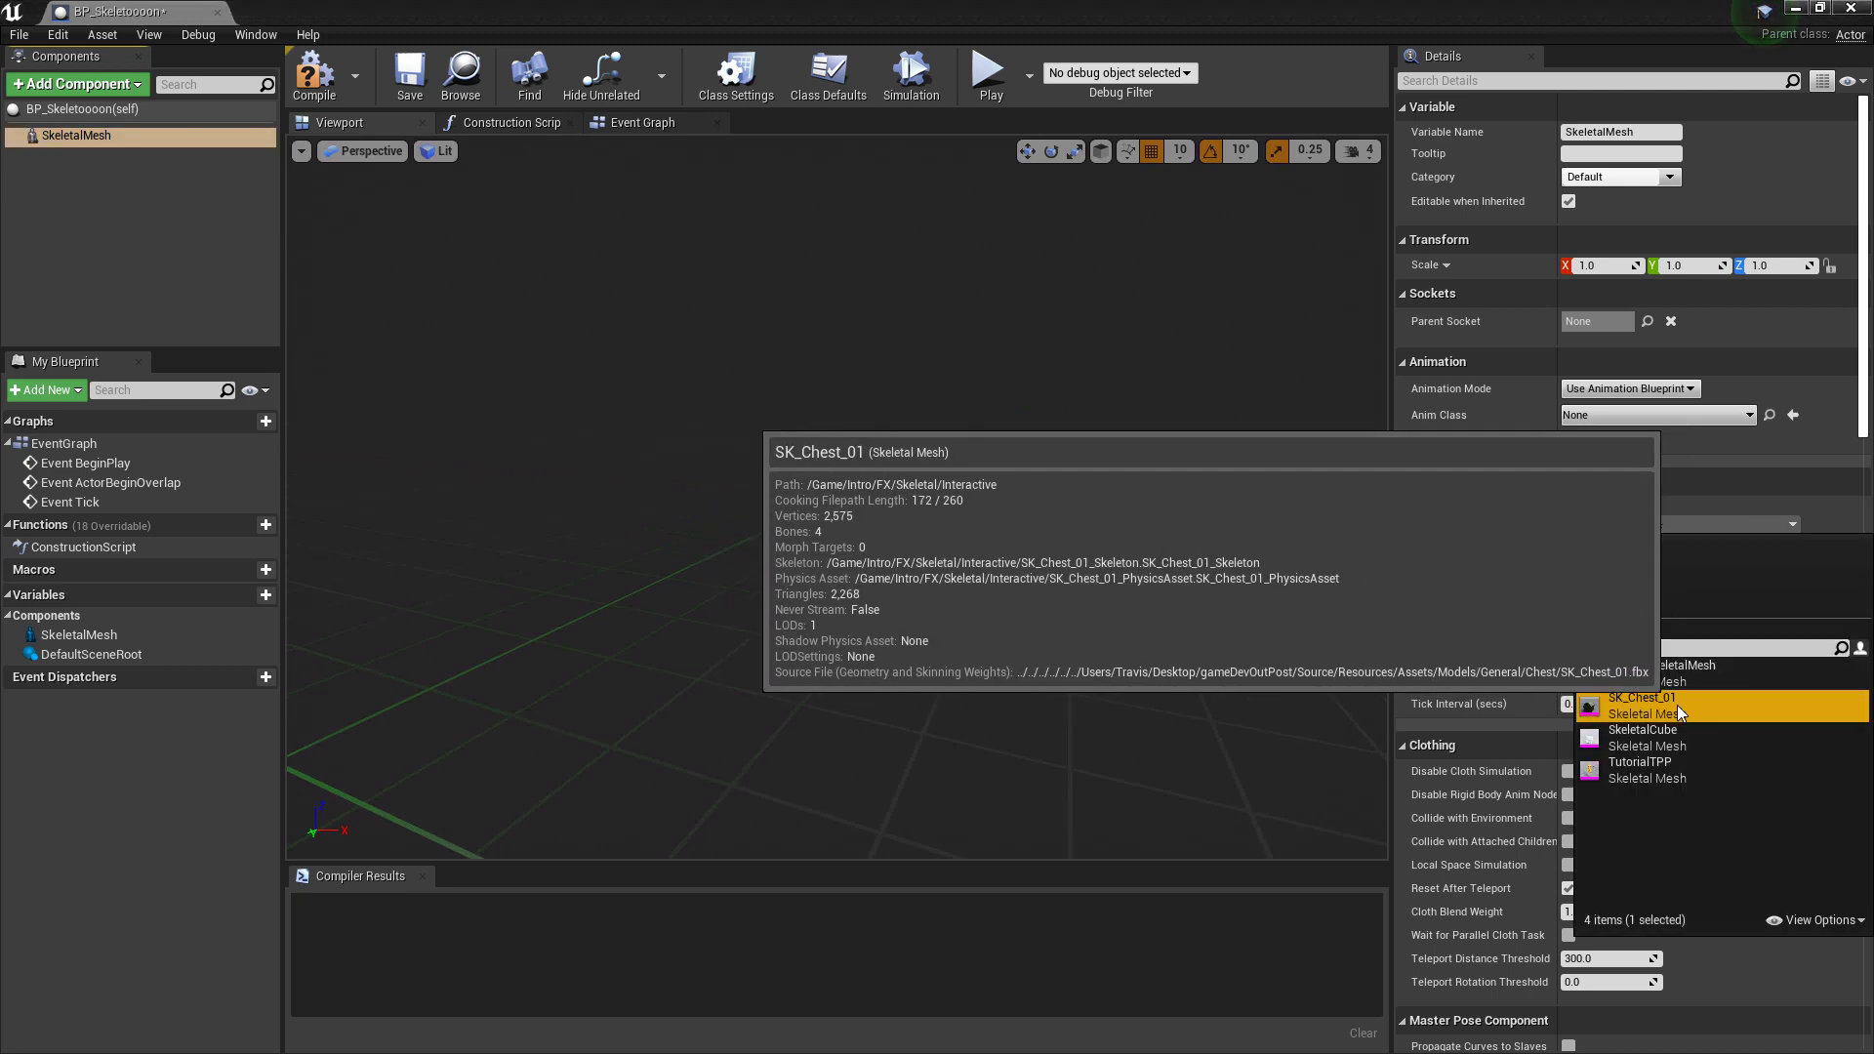
Compile and save, then set the mesh to Use Animation Asset with Anim_Chest_01
click(314, 76)
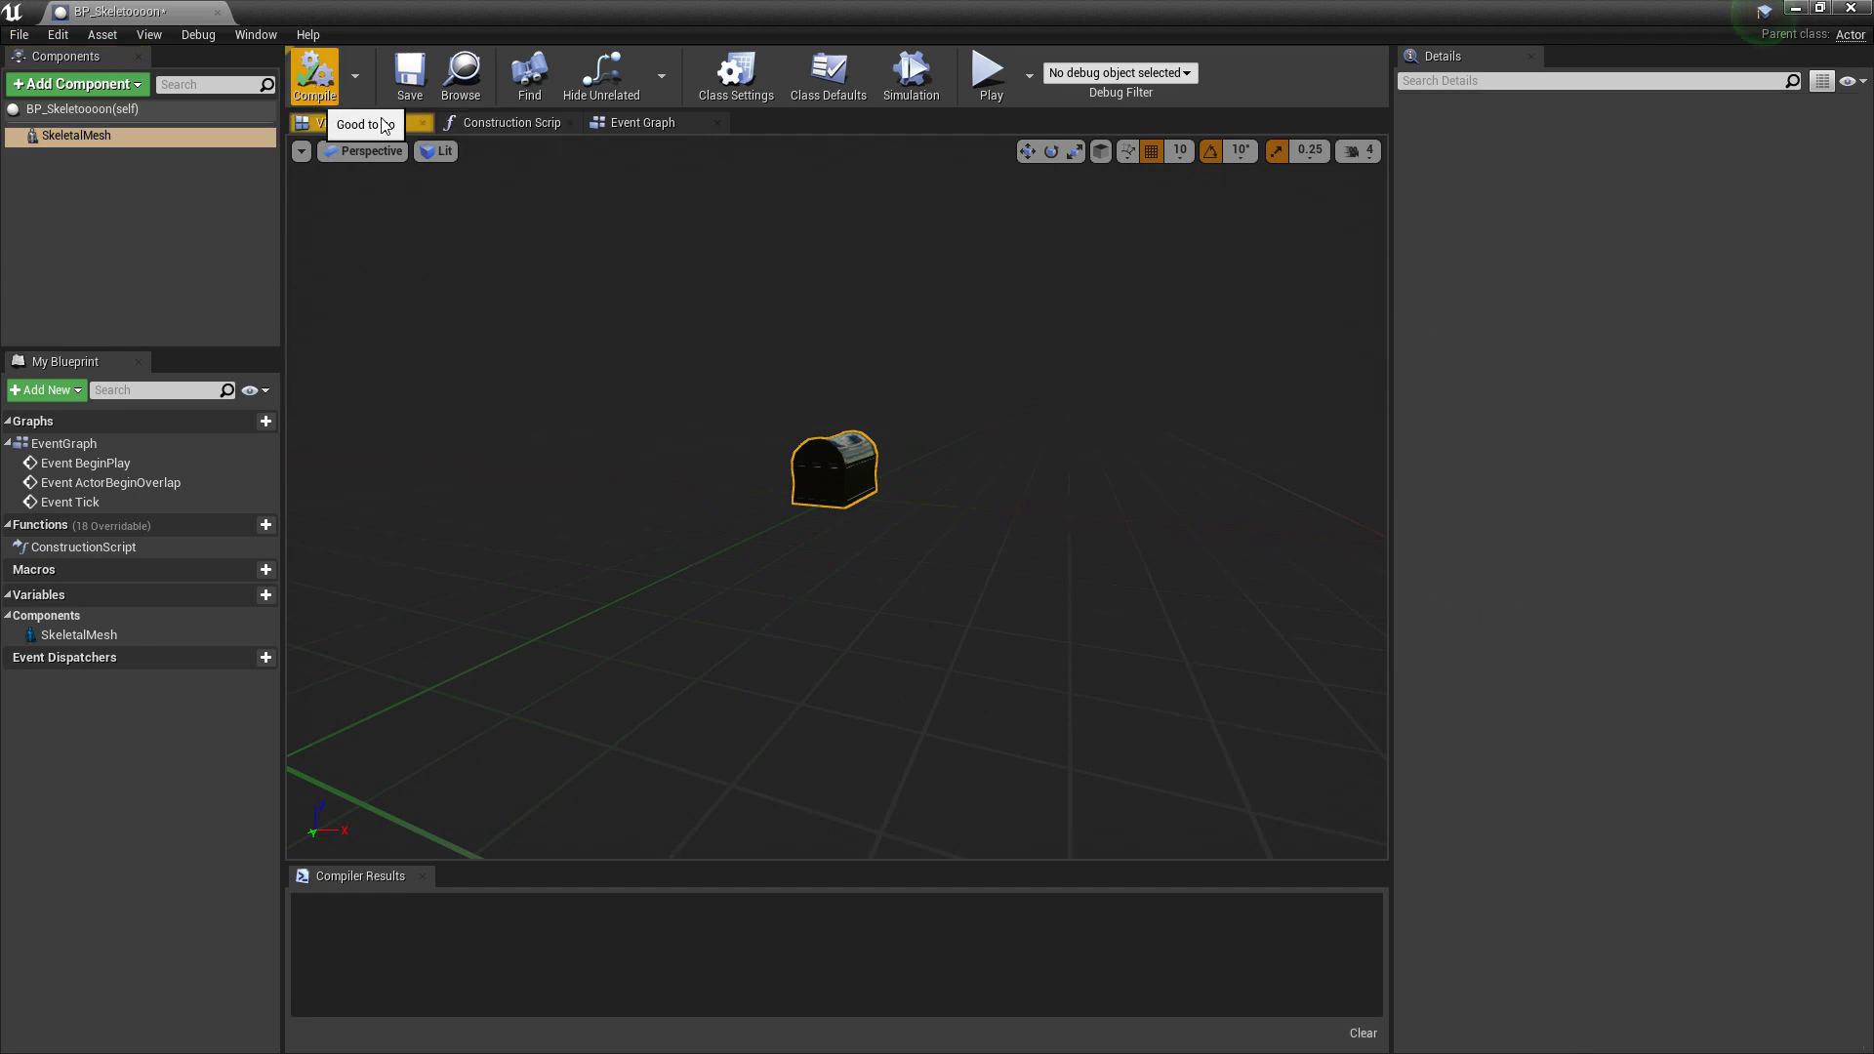
click(411, 79)
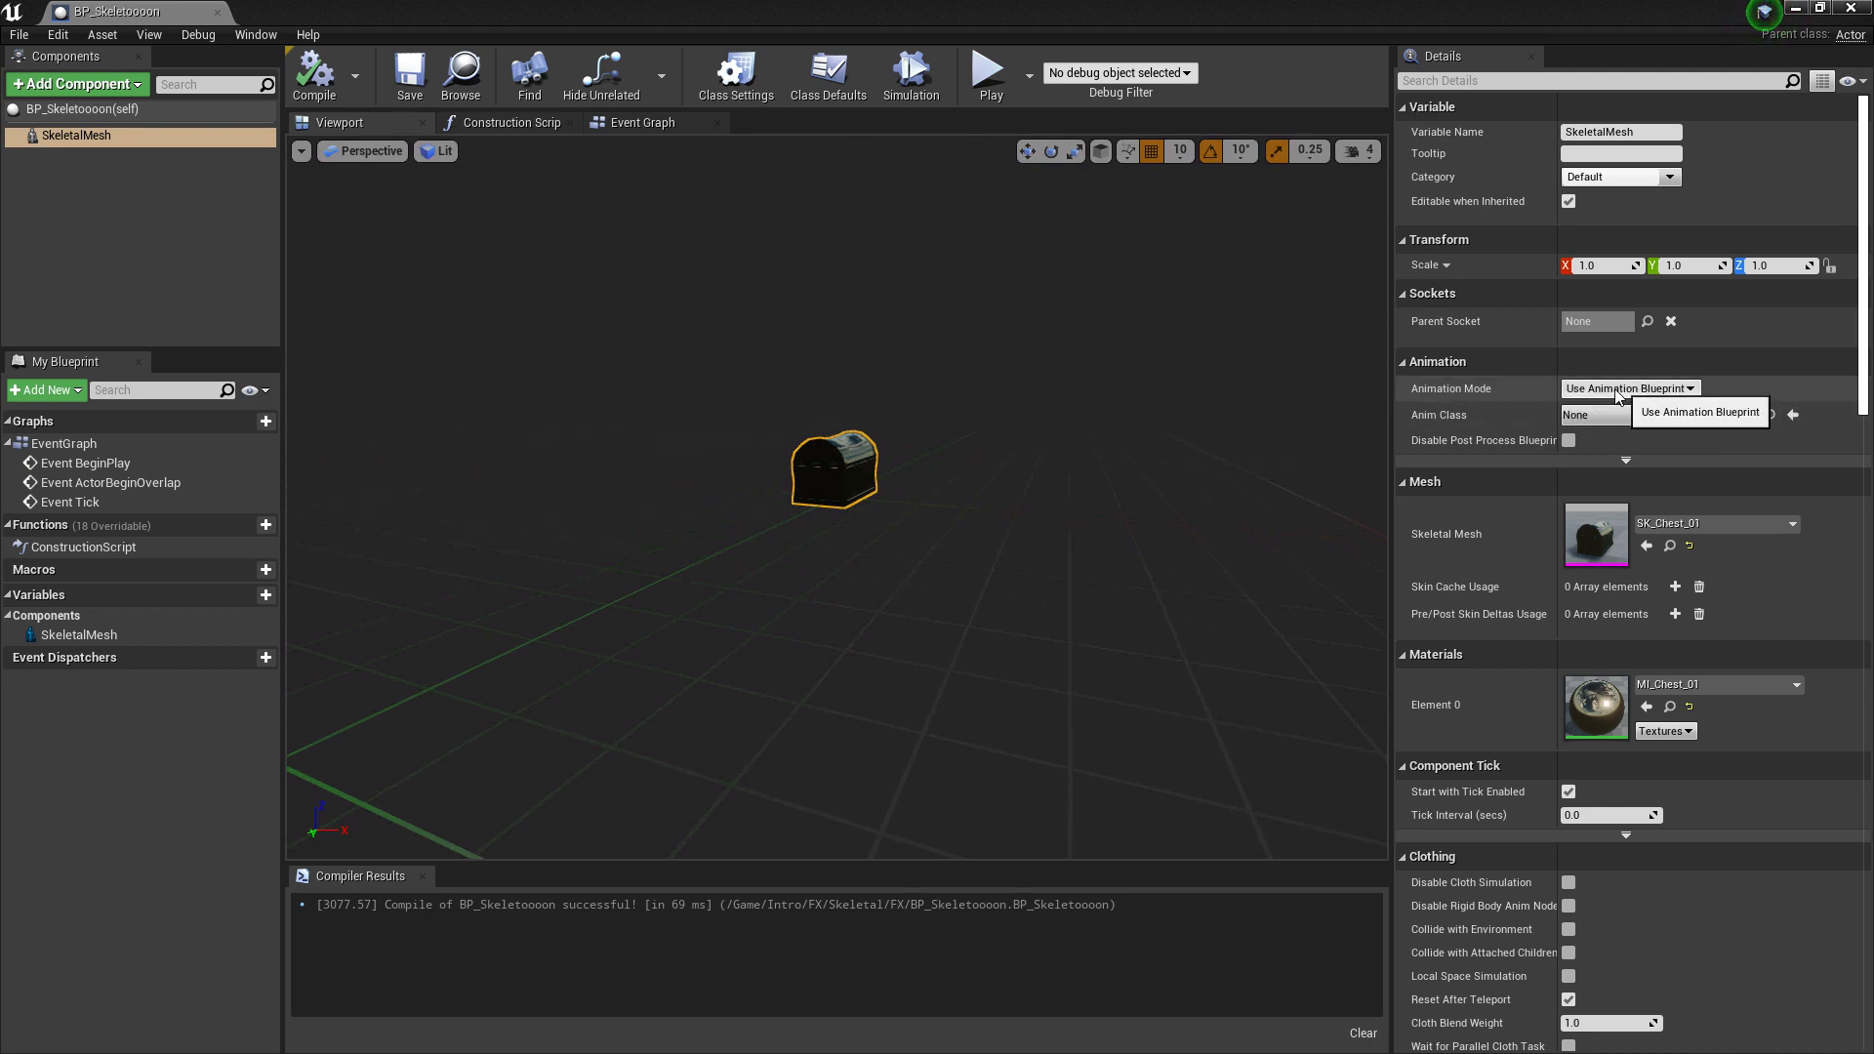
click(1618, 390)
click(1601, 419)
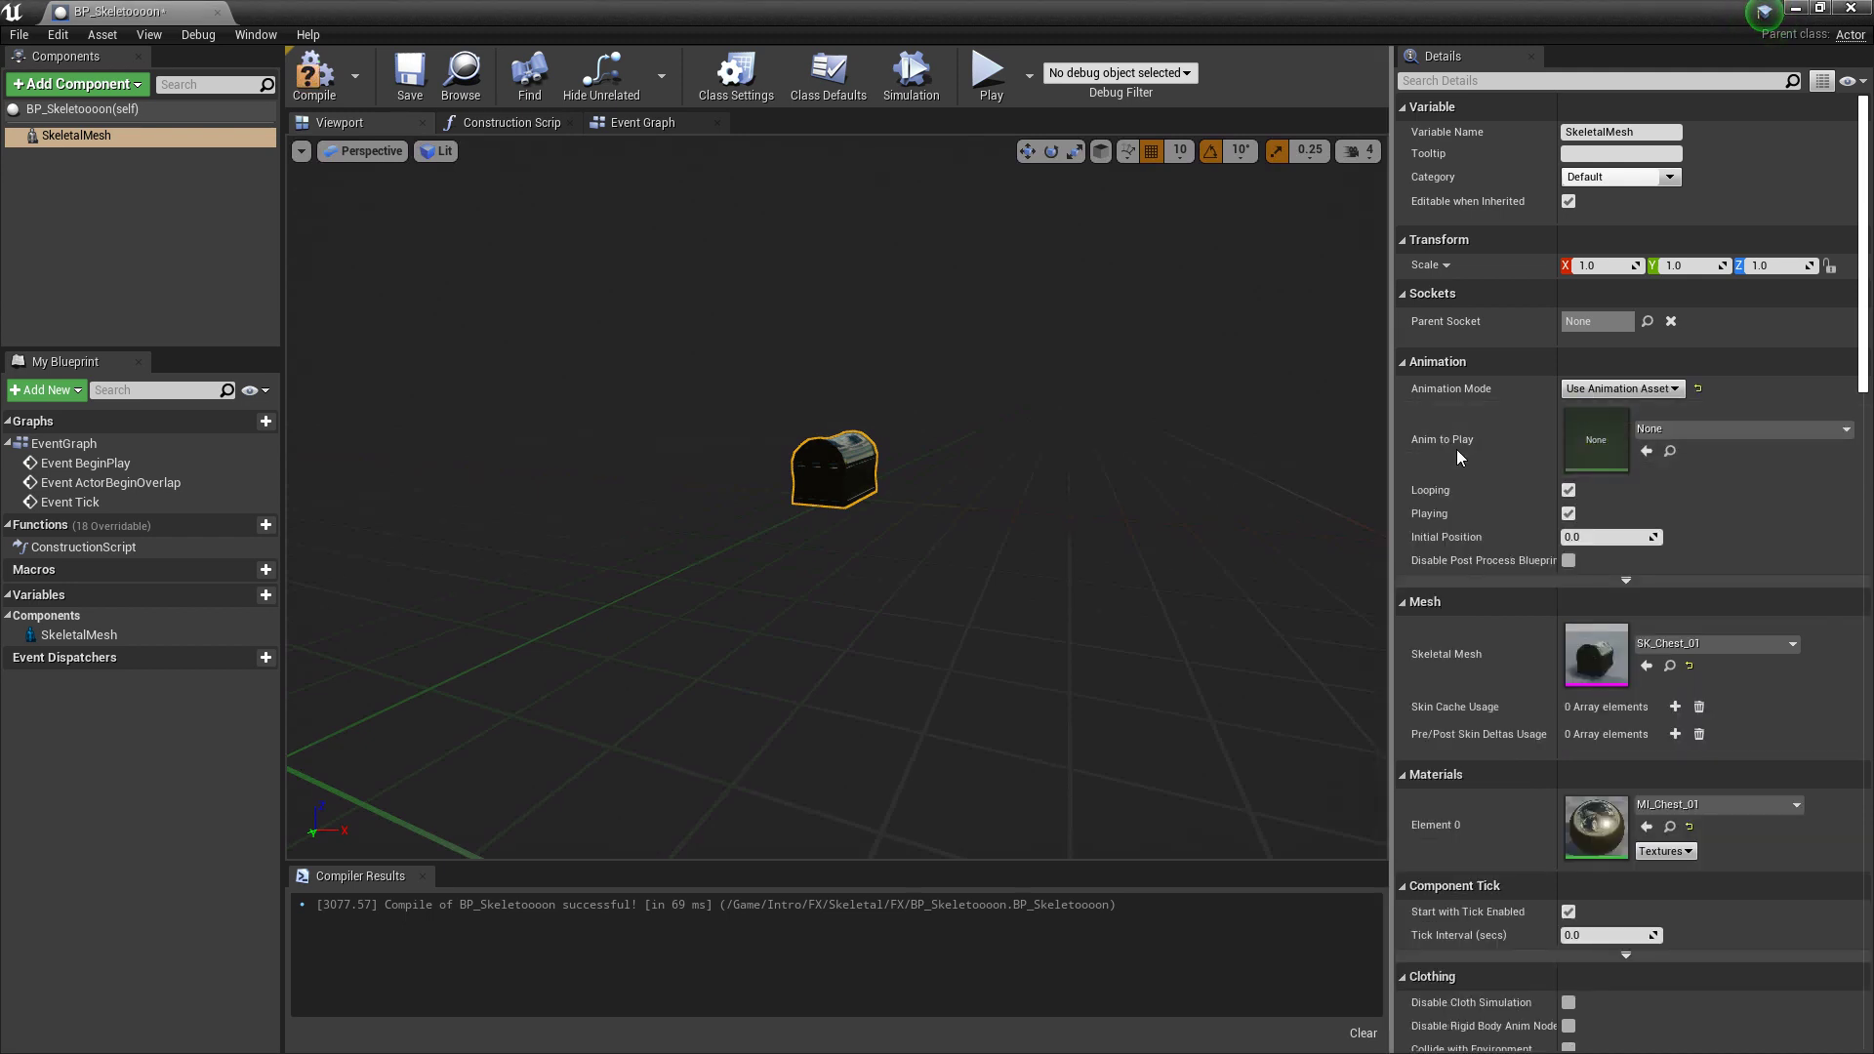
click(1702, 435)
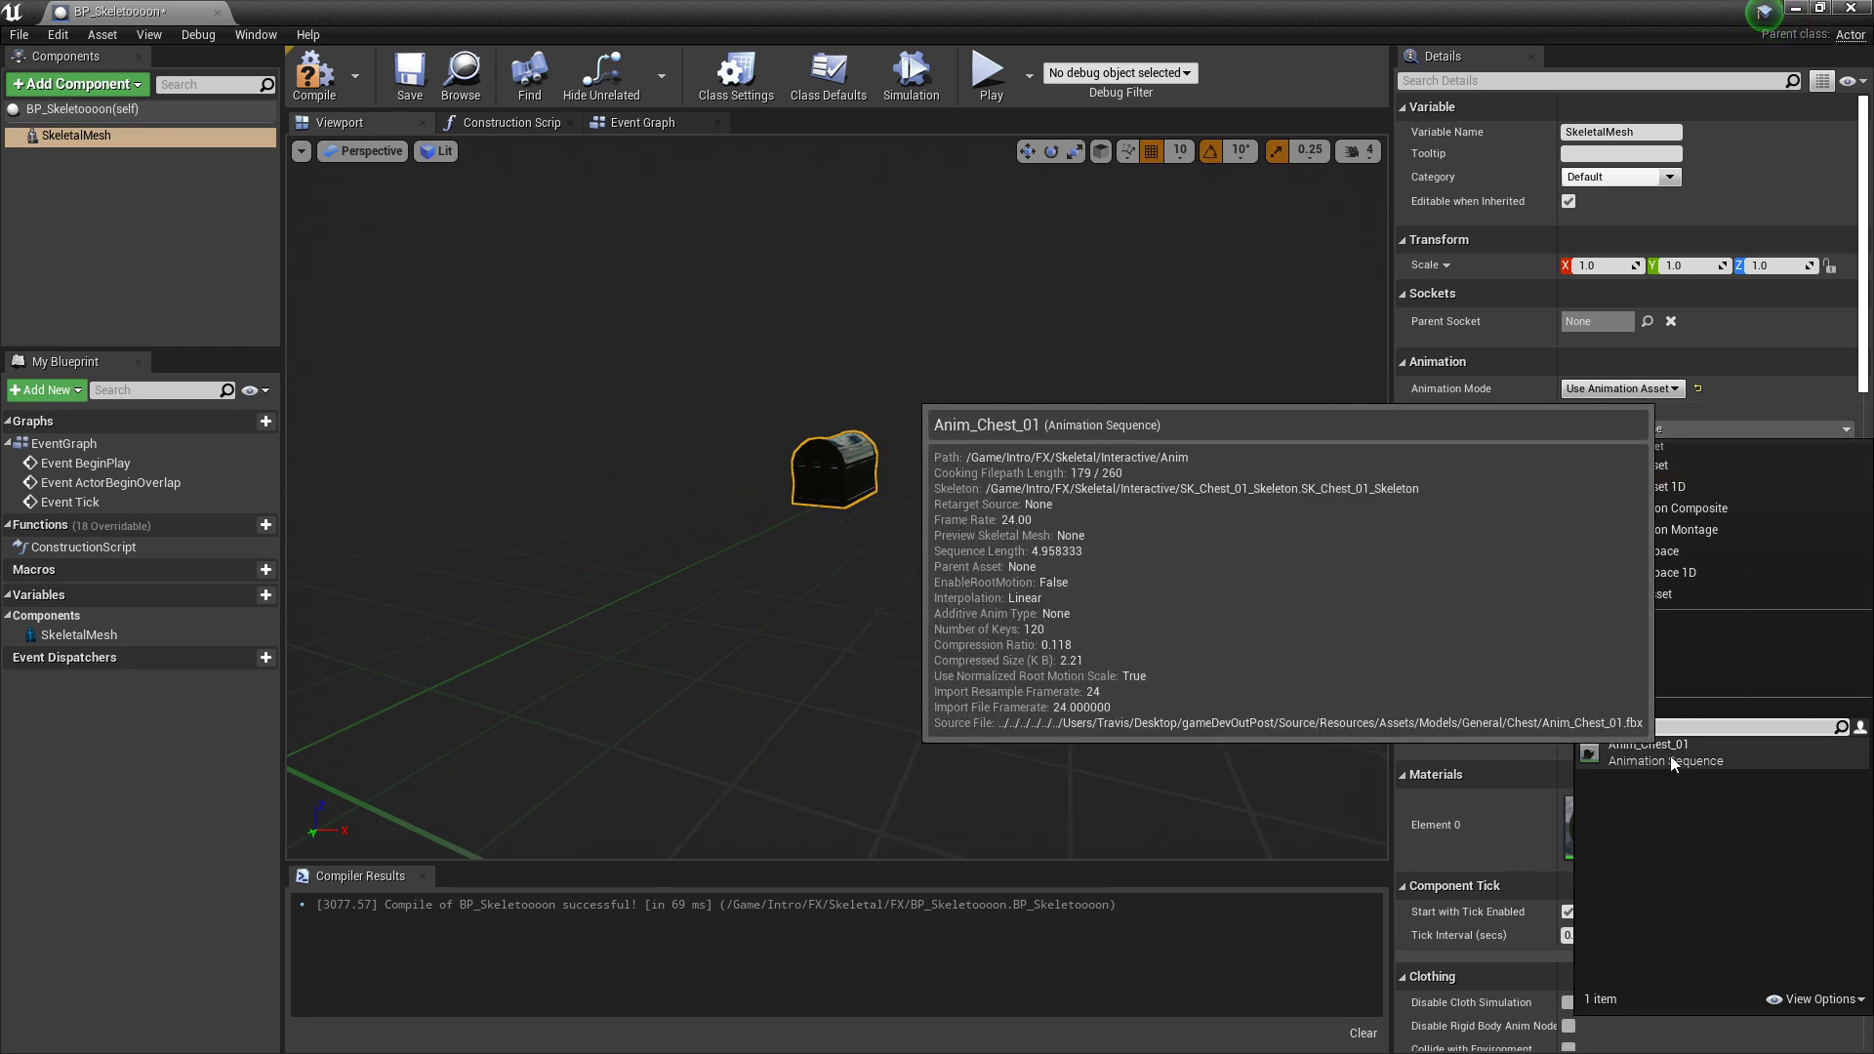
click(1668, 755)
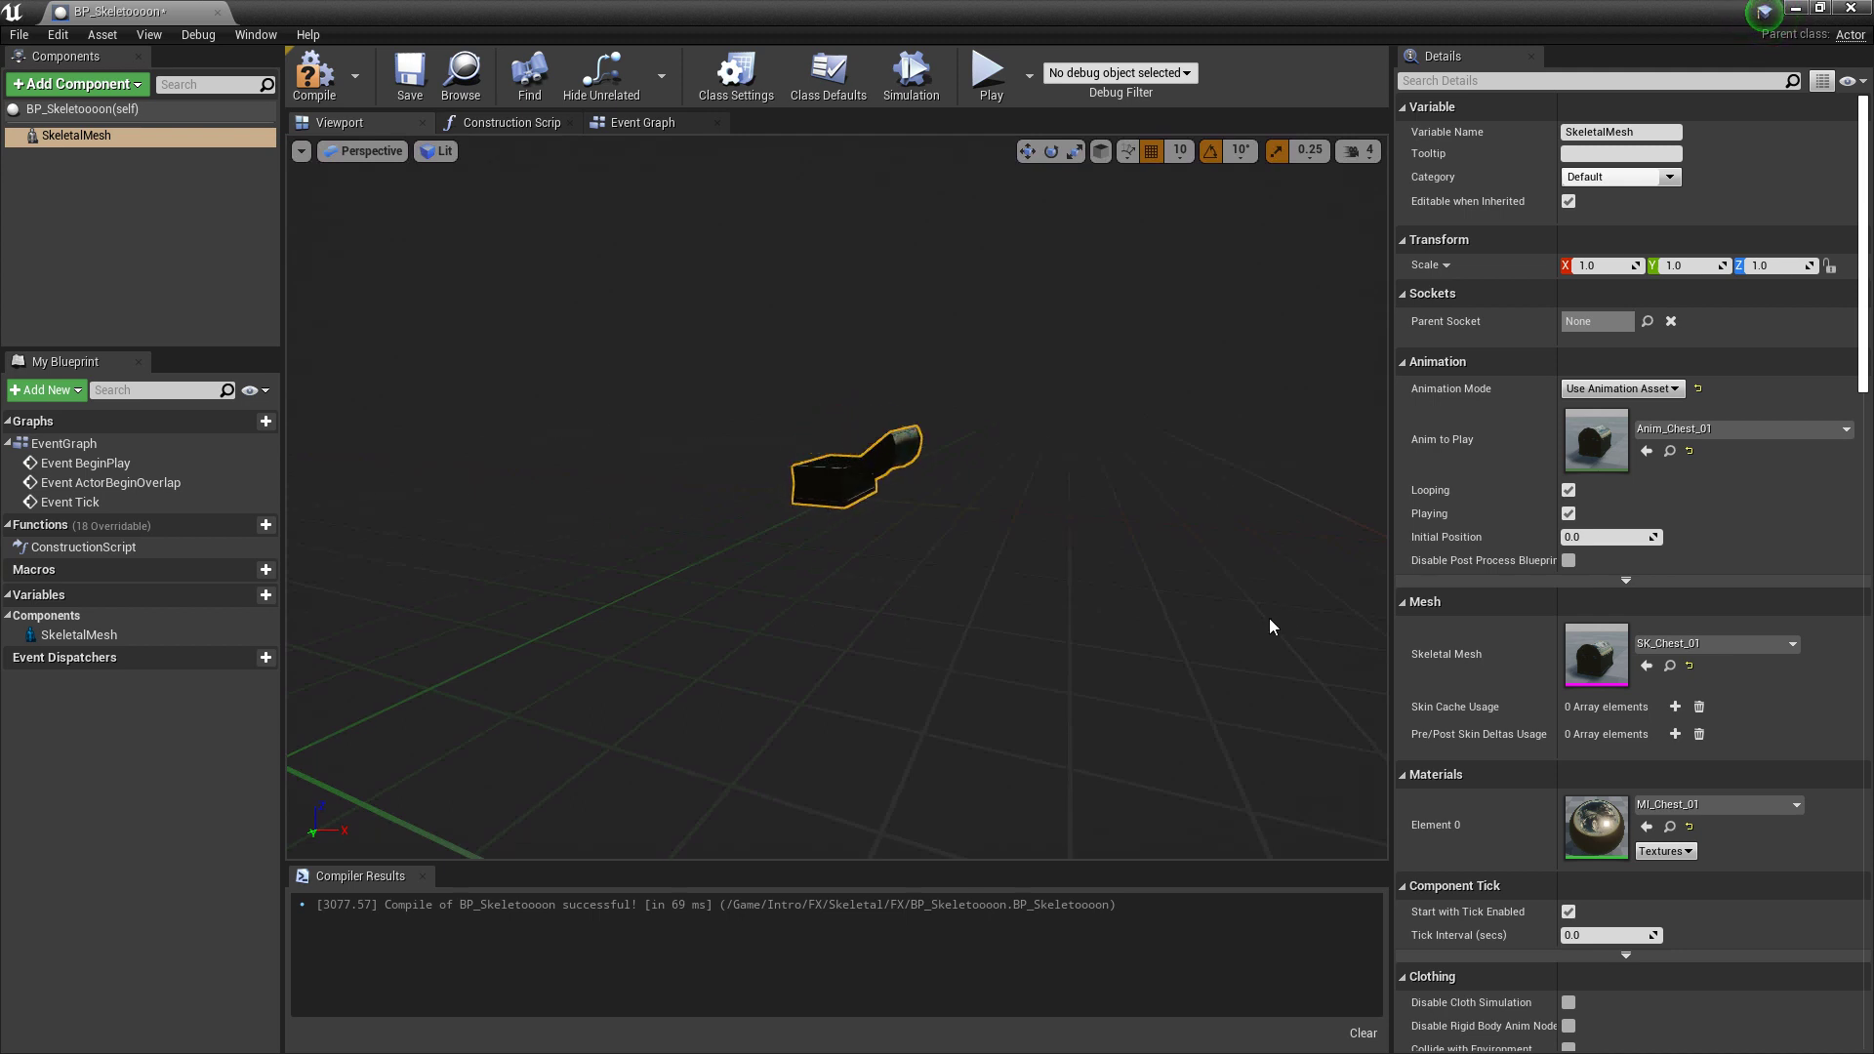
Turn off Looping and Playing for the chest animation, then compile and save
click(1569, 491)
click(1568, 513)
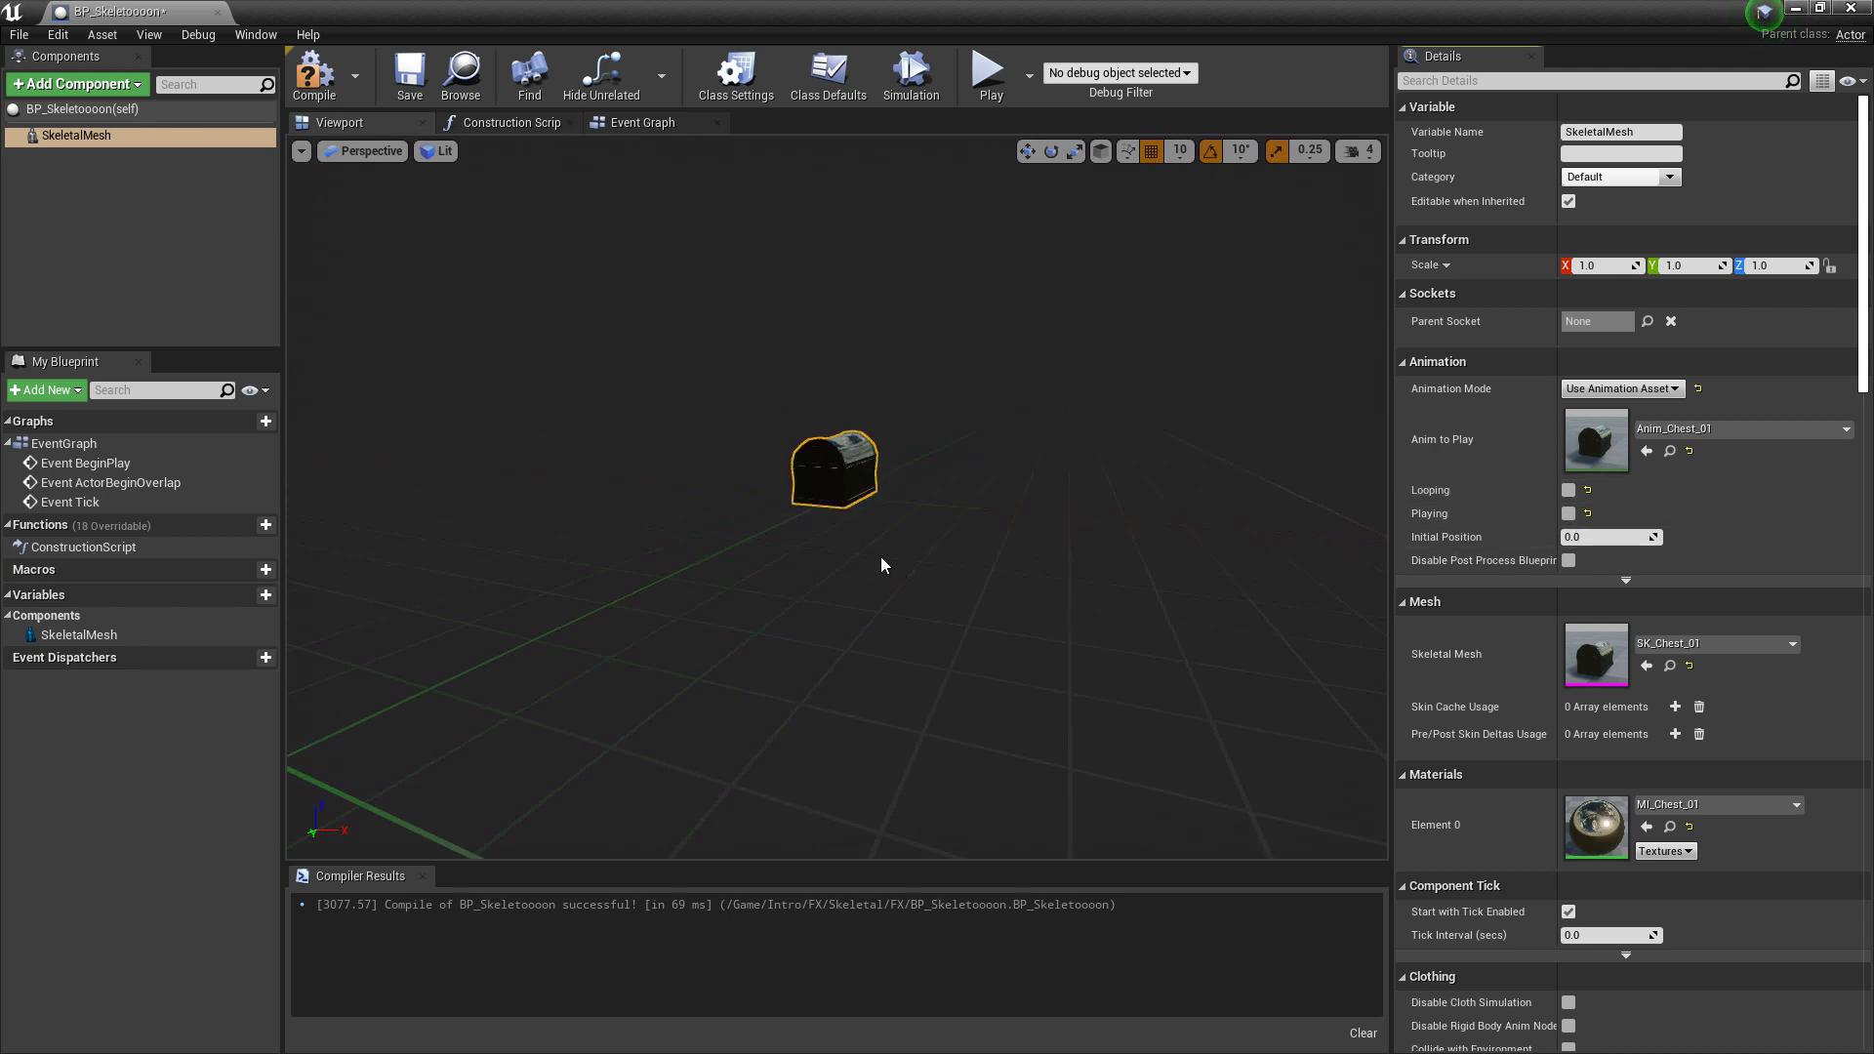
click(313, 73)
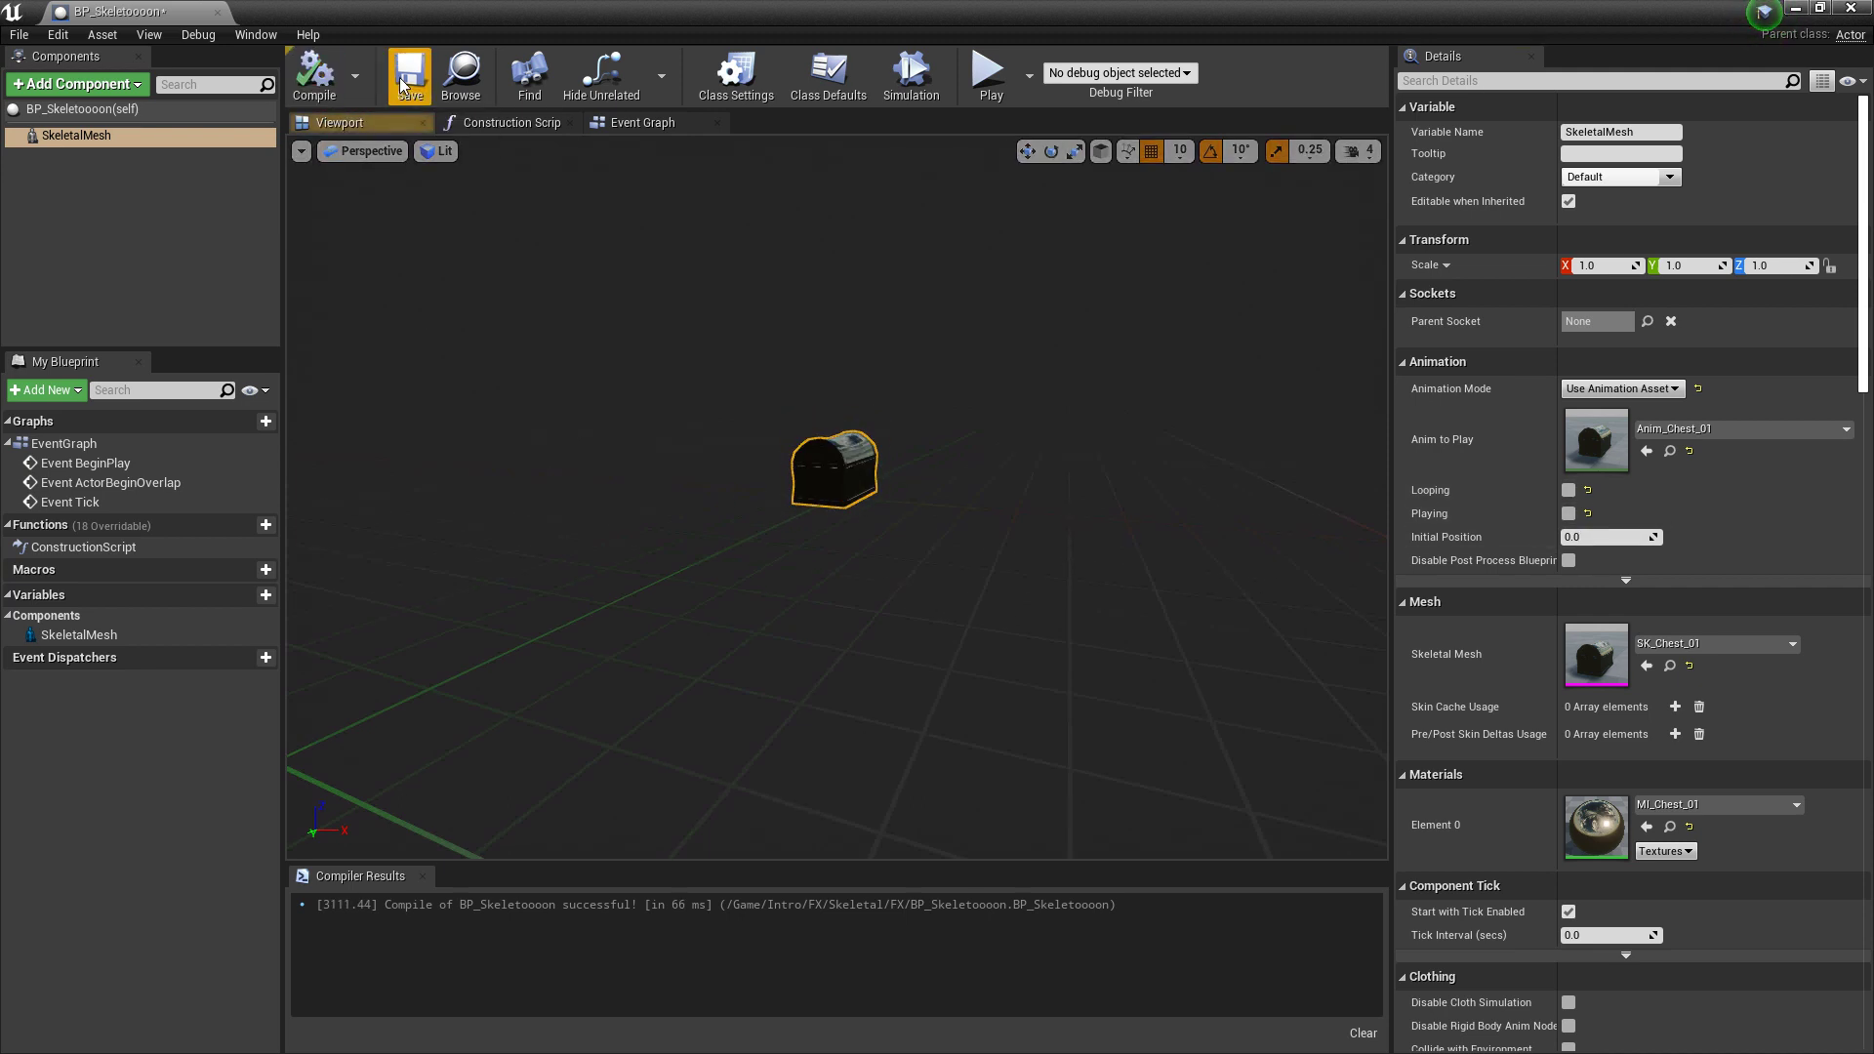
click(409, 74)
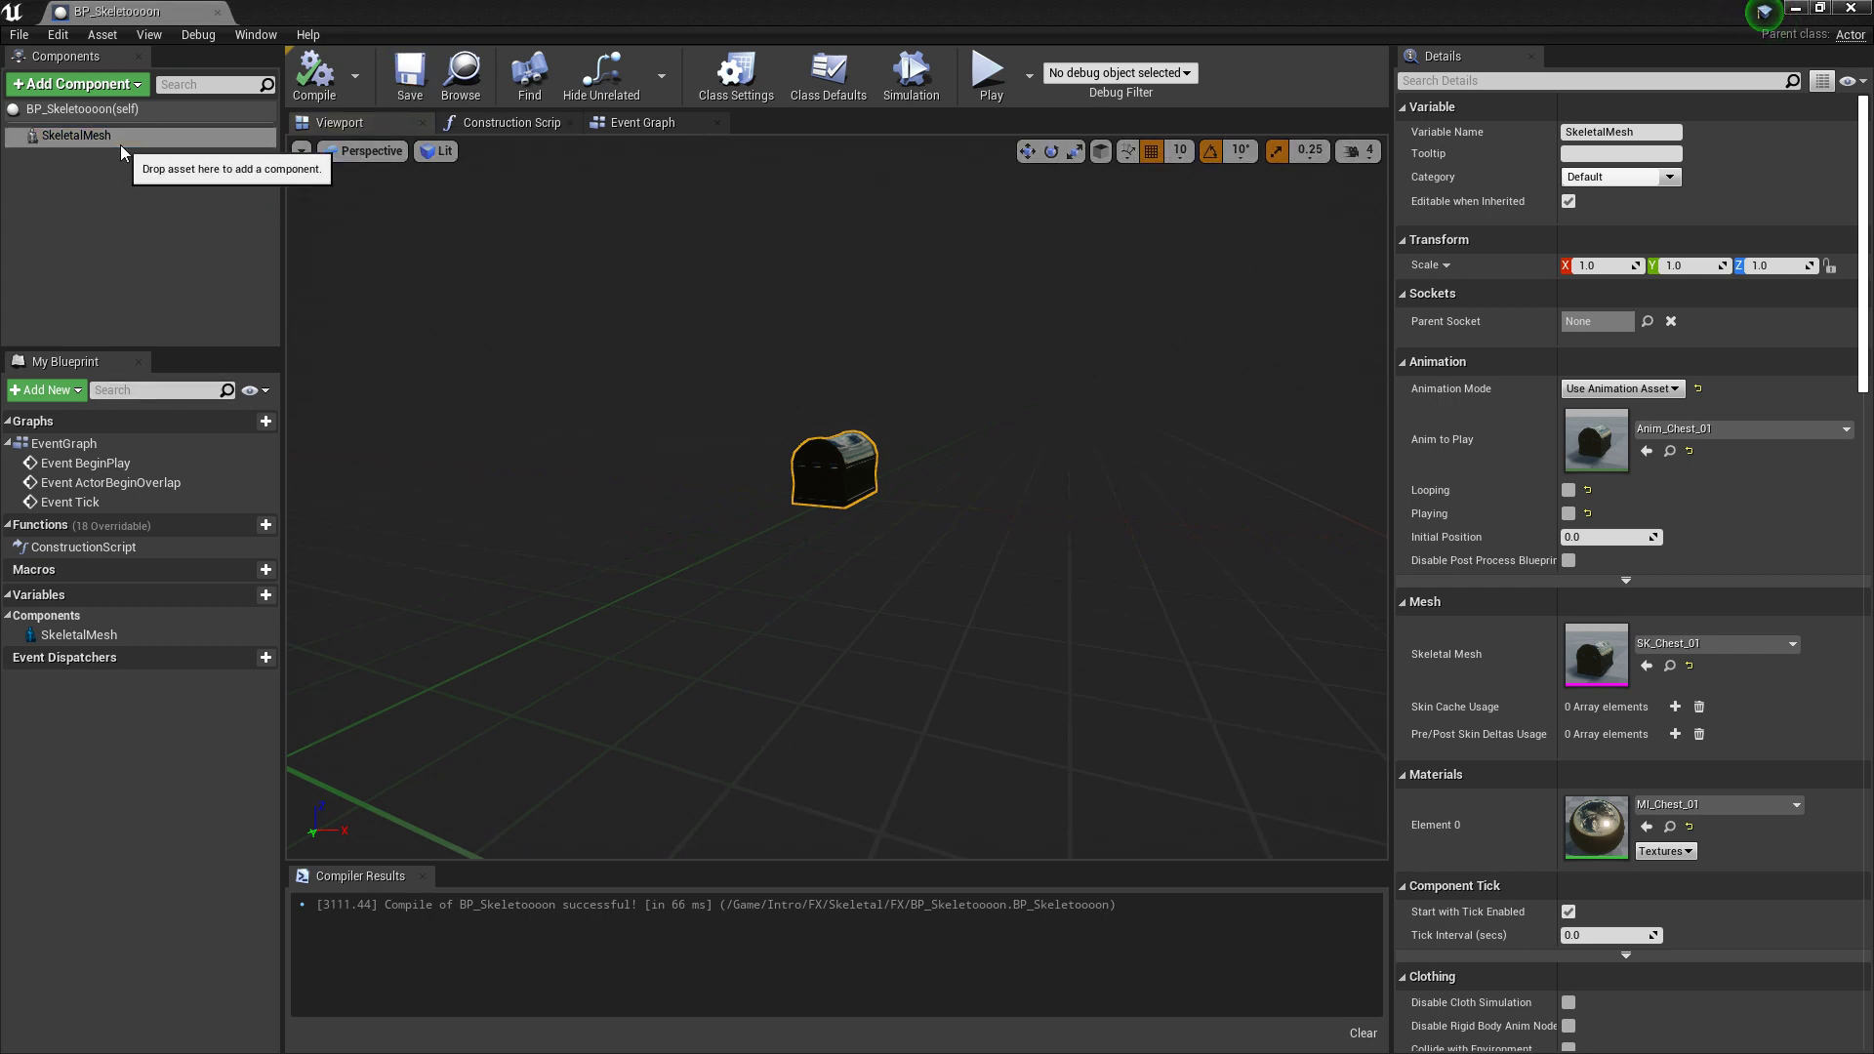
Add a Niagara component to the blueprint using the NS_Skeletooon_01 system
click(84, 93)
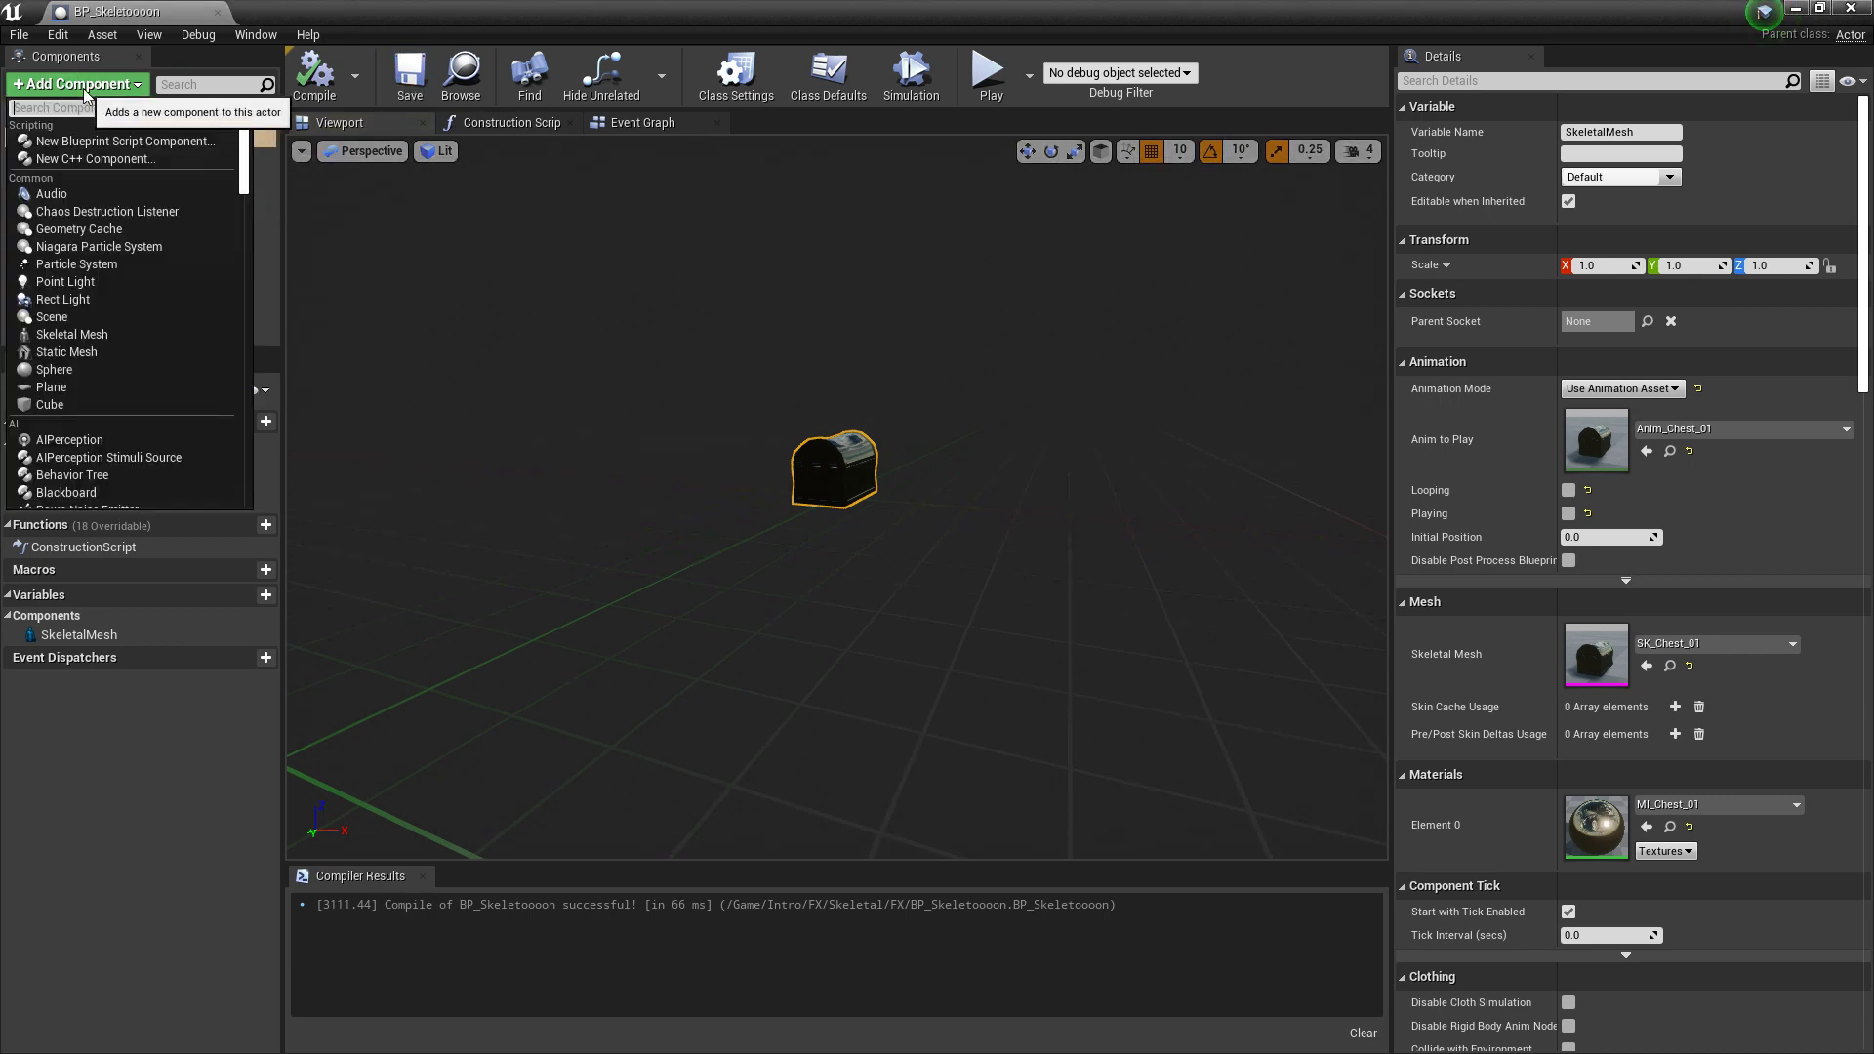
text(niag)
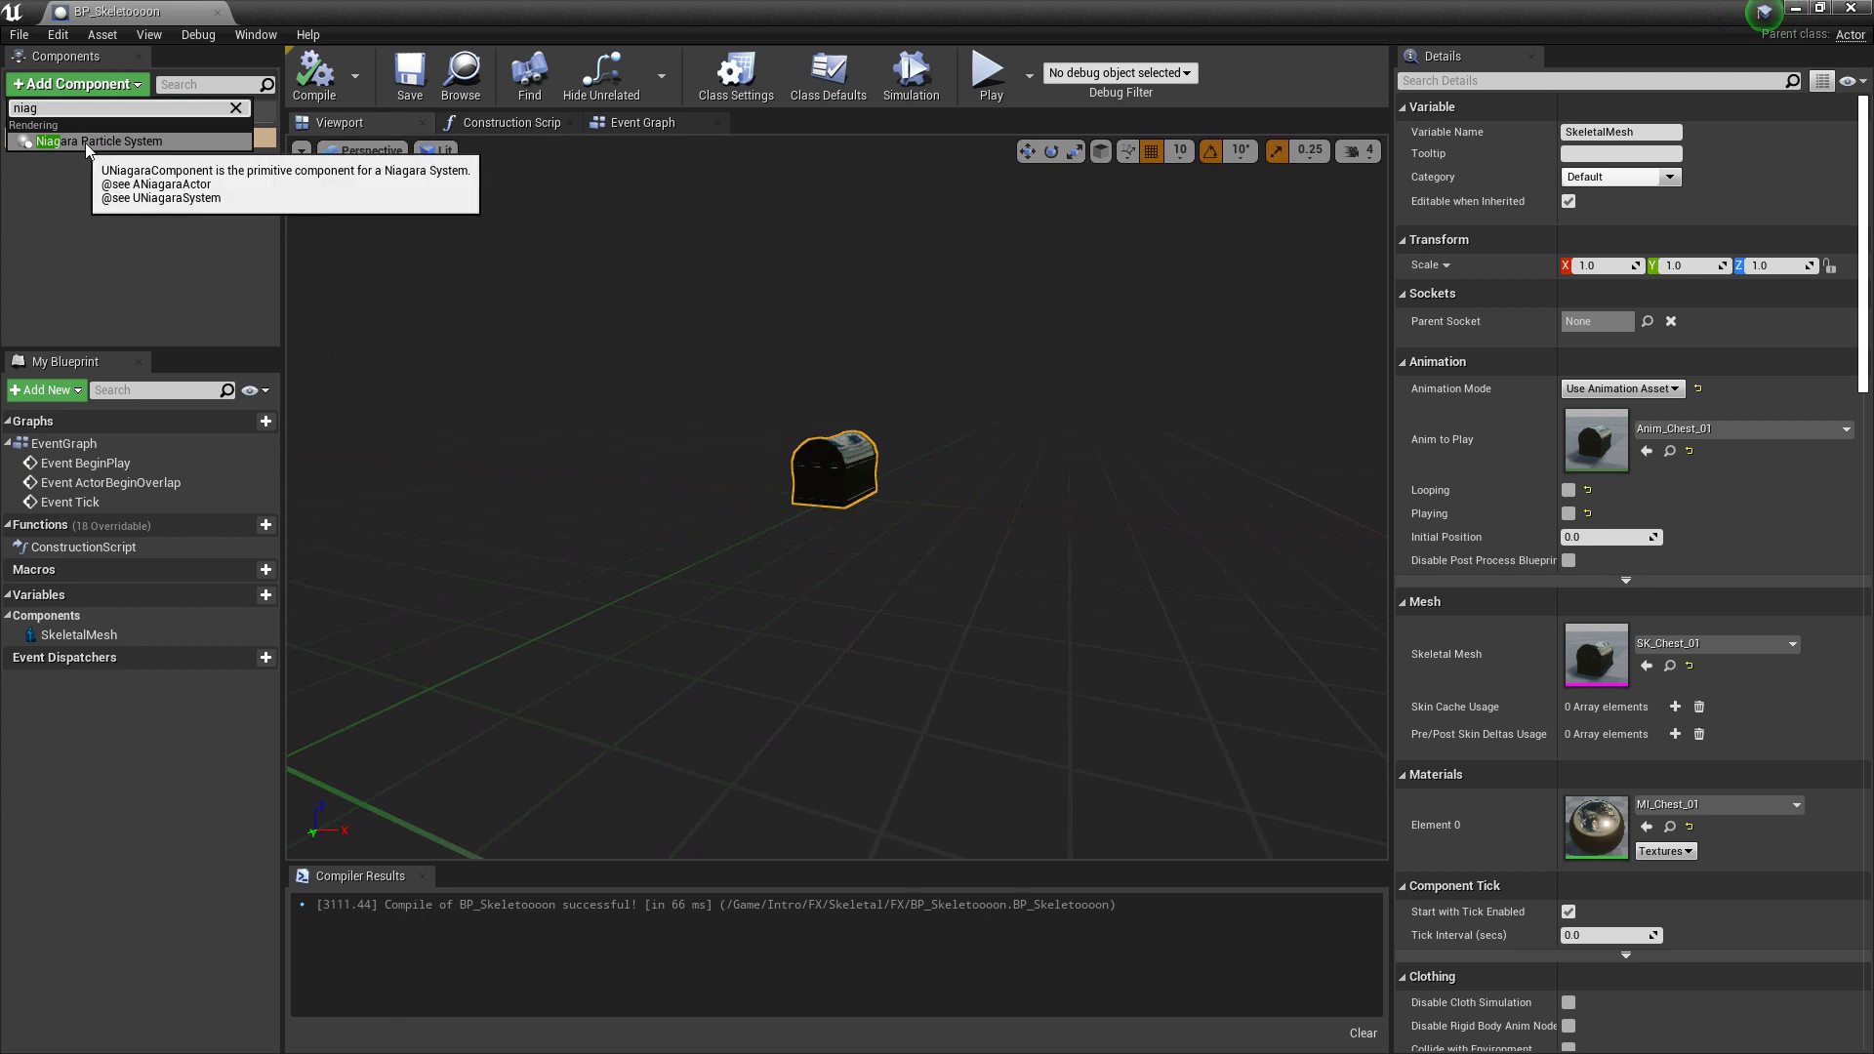
click(86, 143)
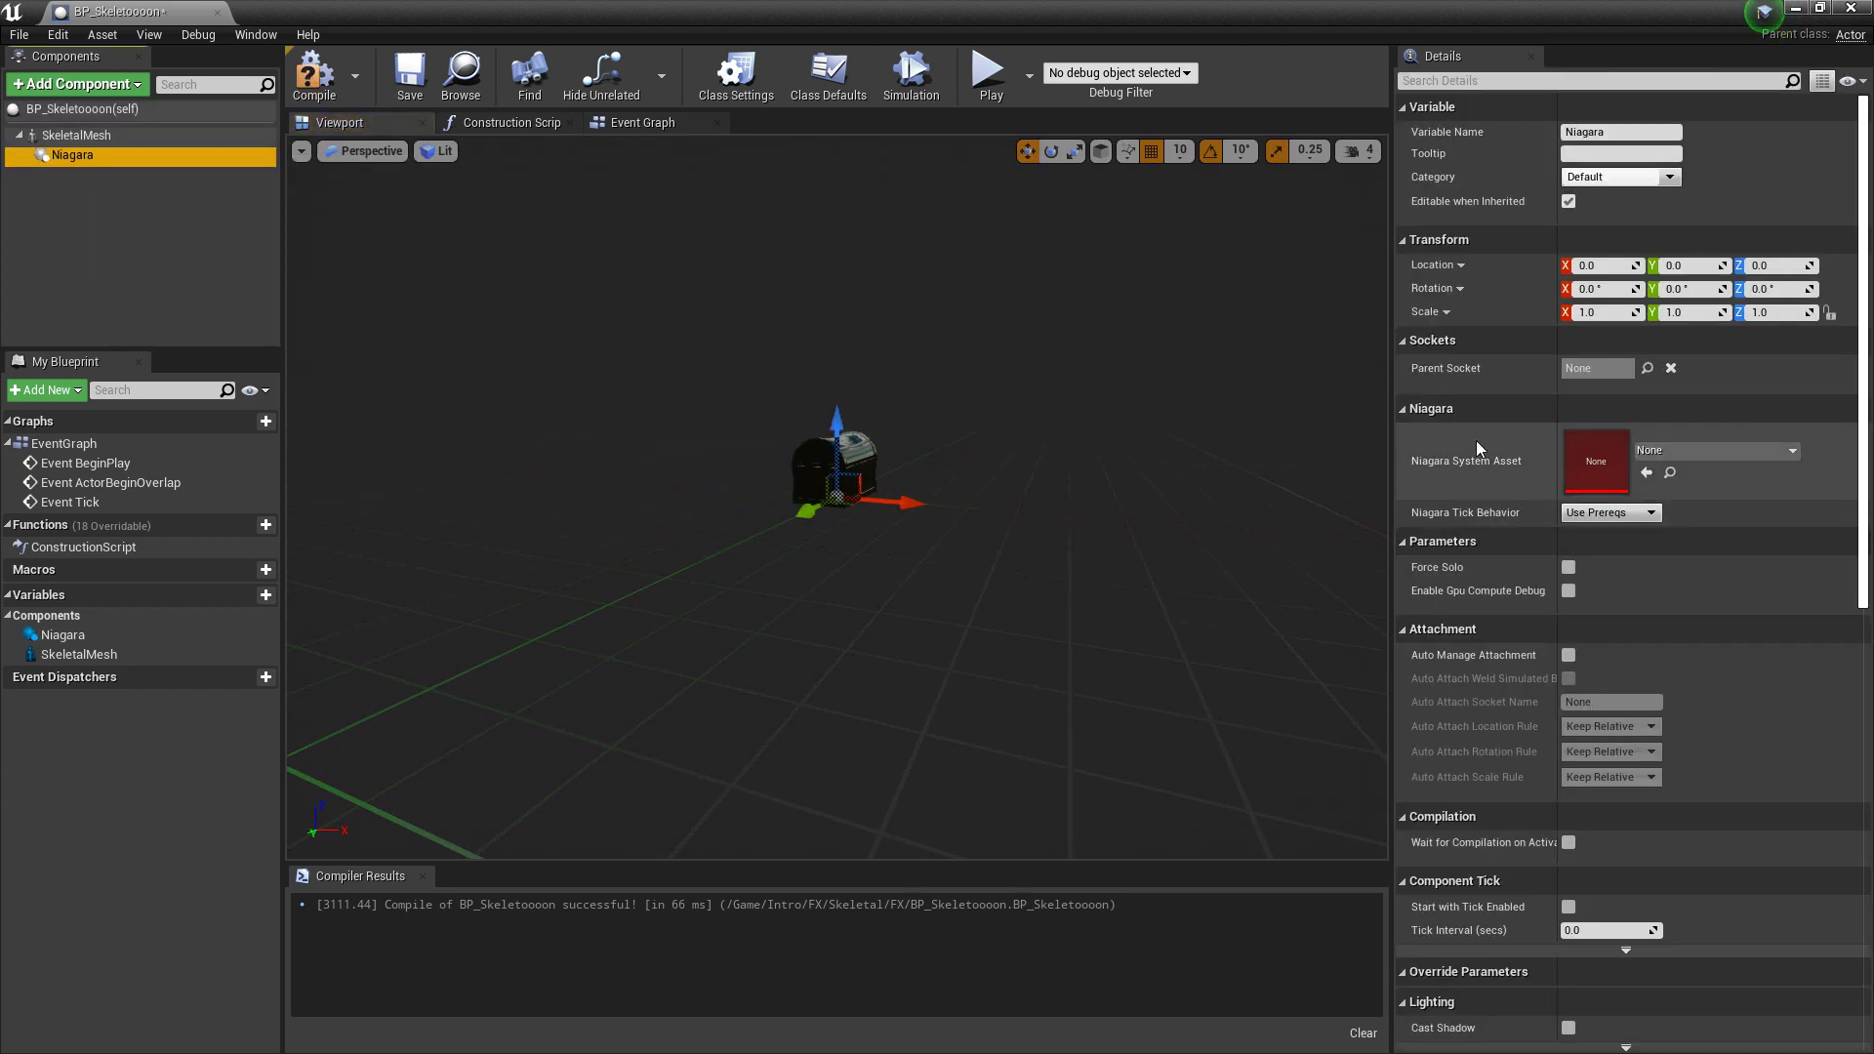
click(1677, 451)
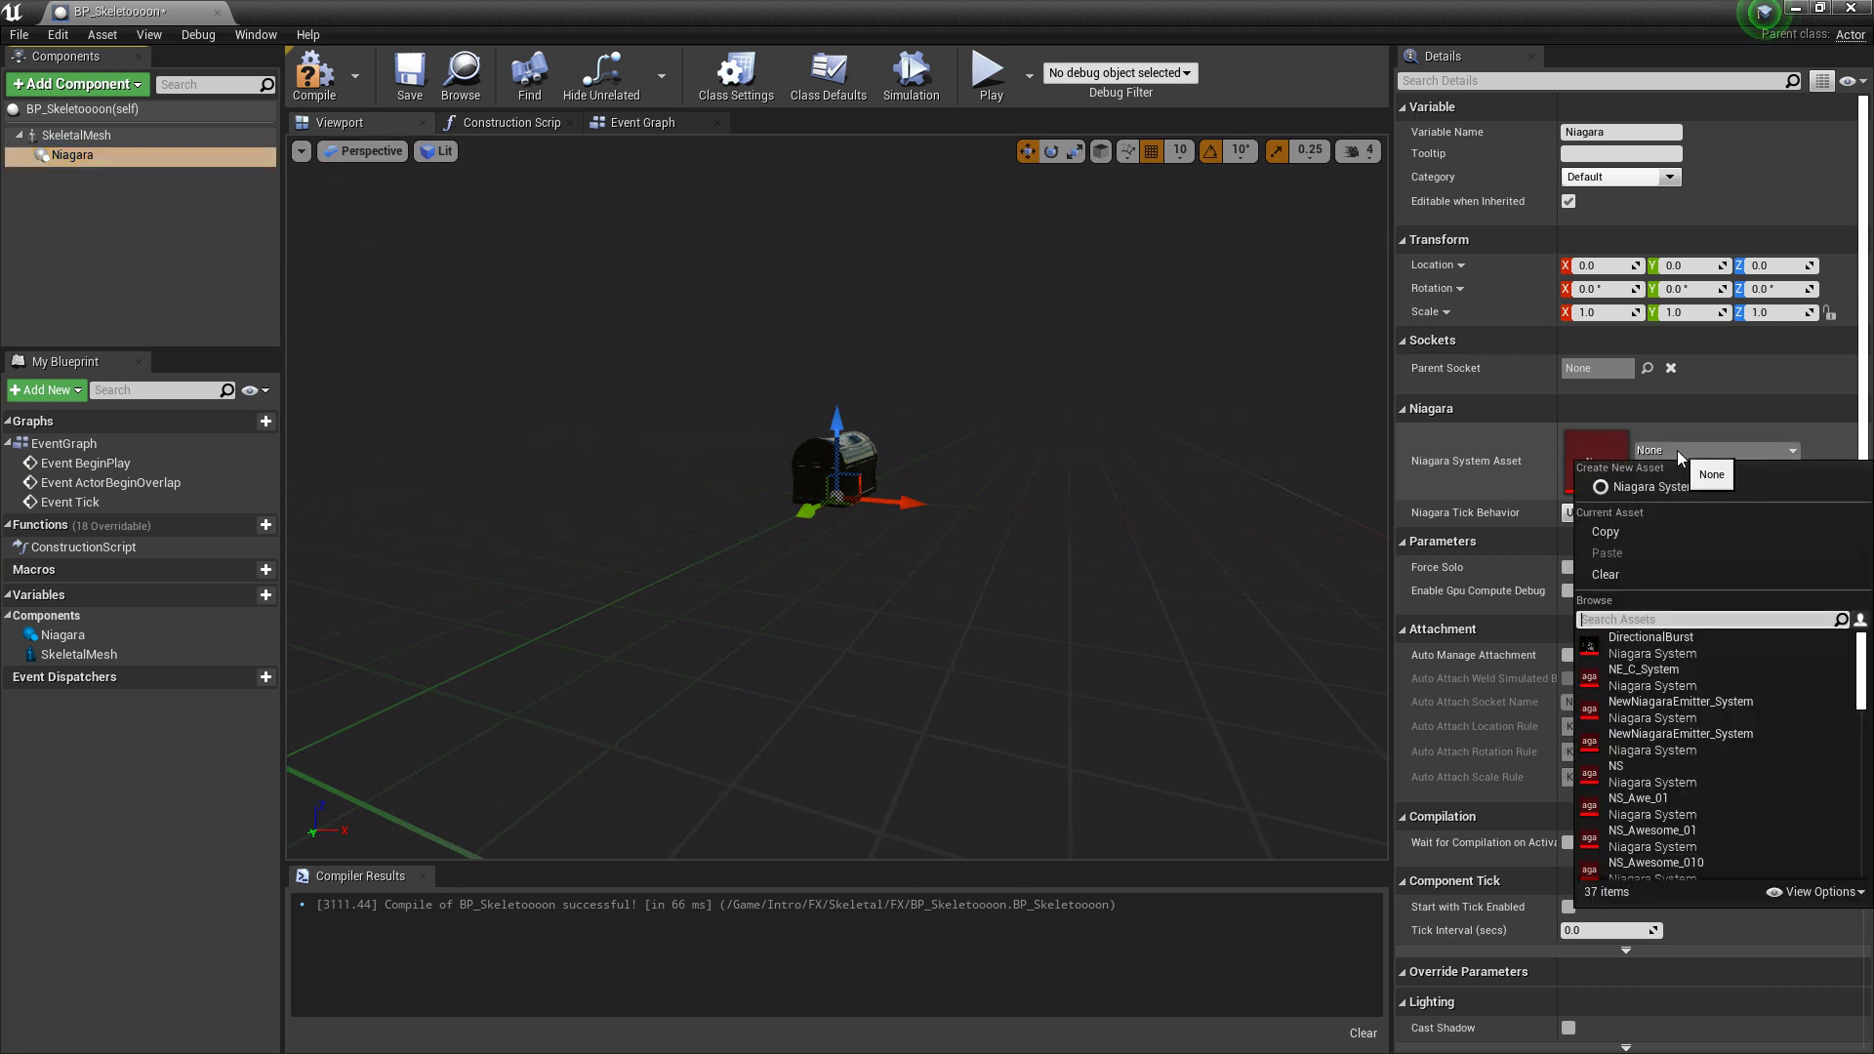
text(NS)
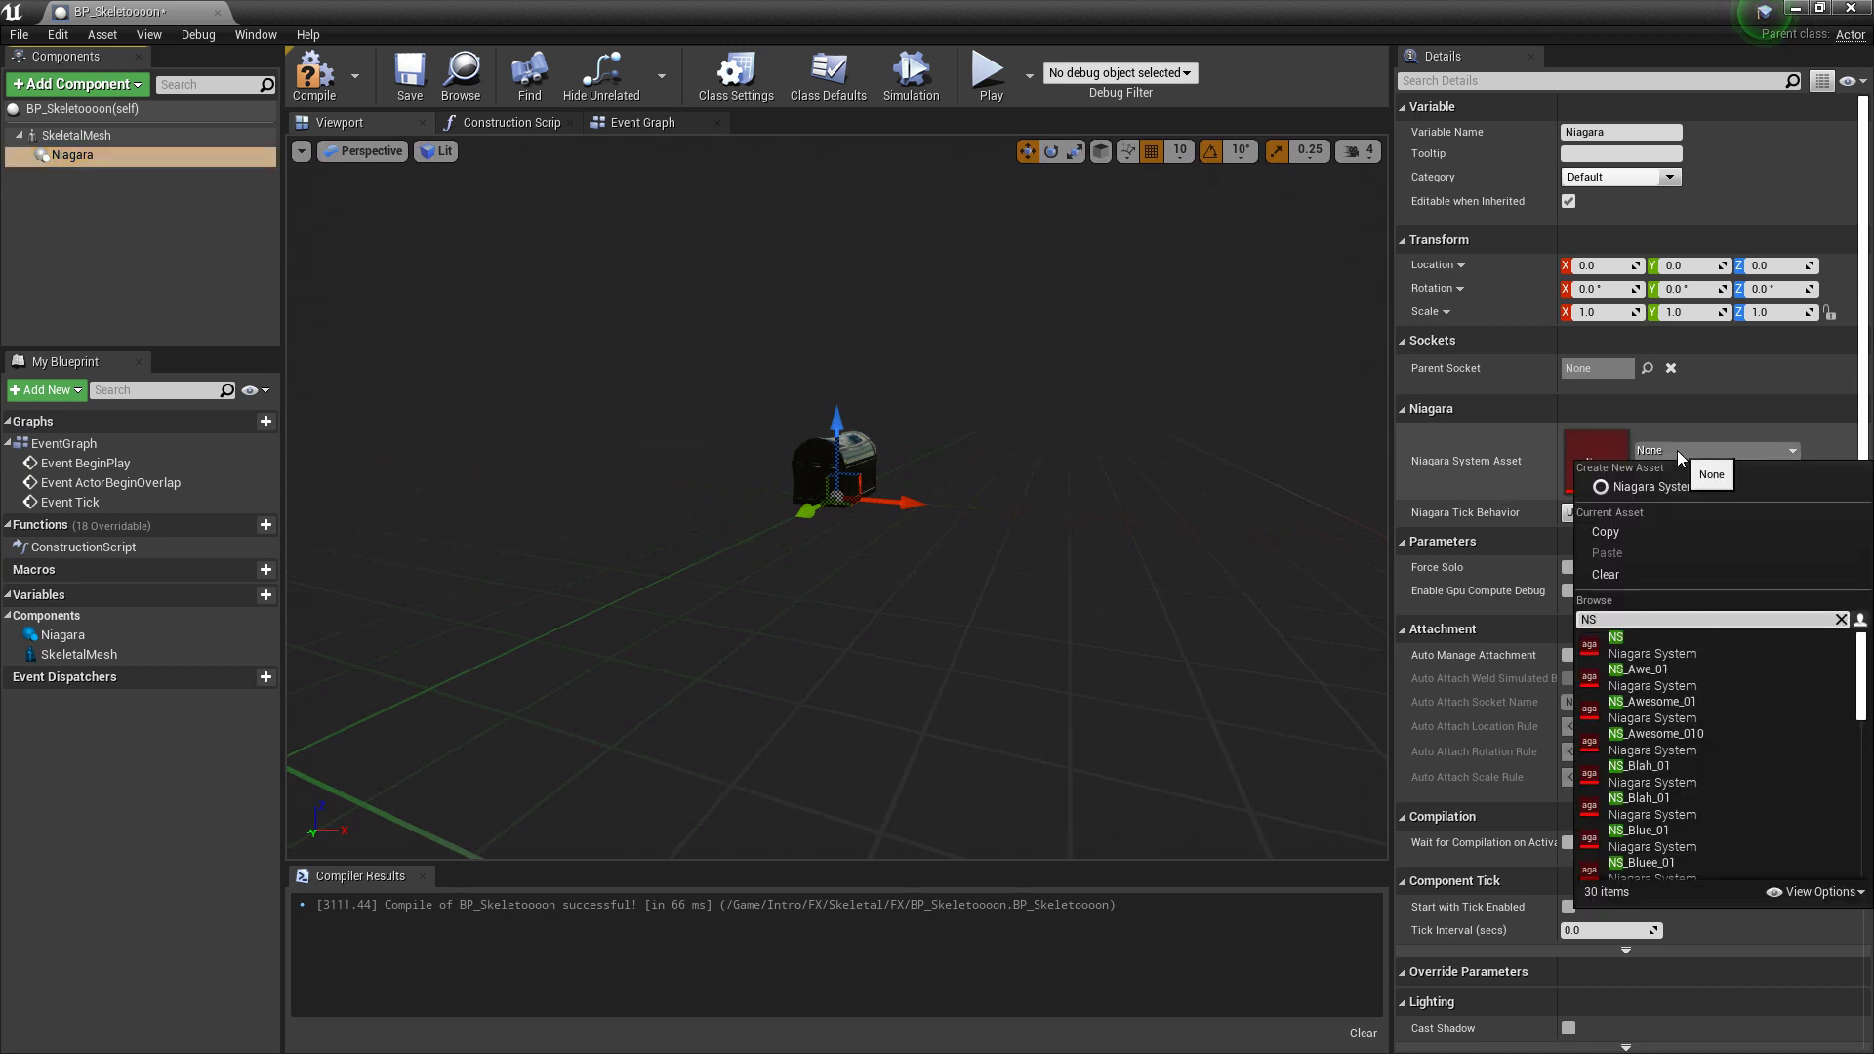
text(_Sk)
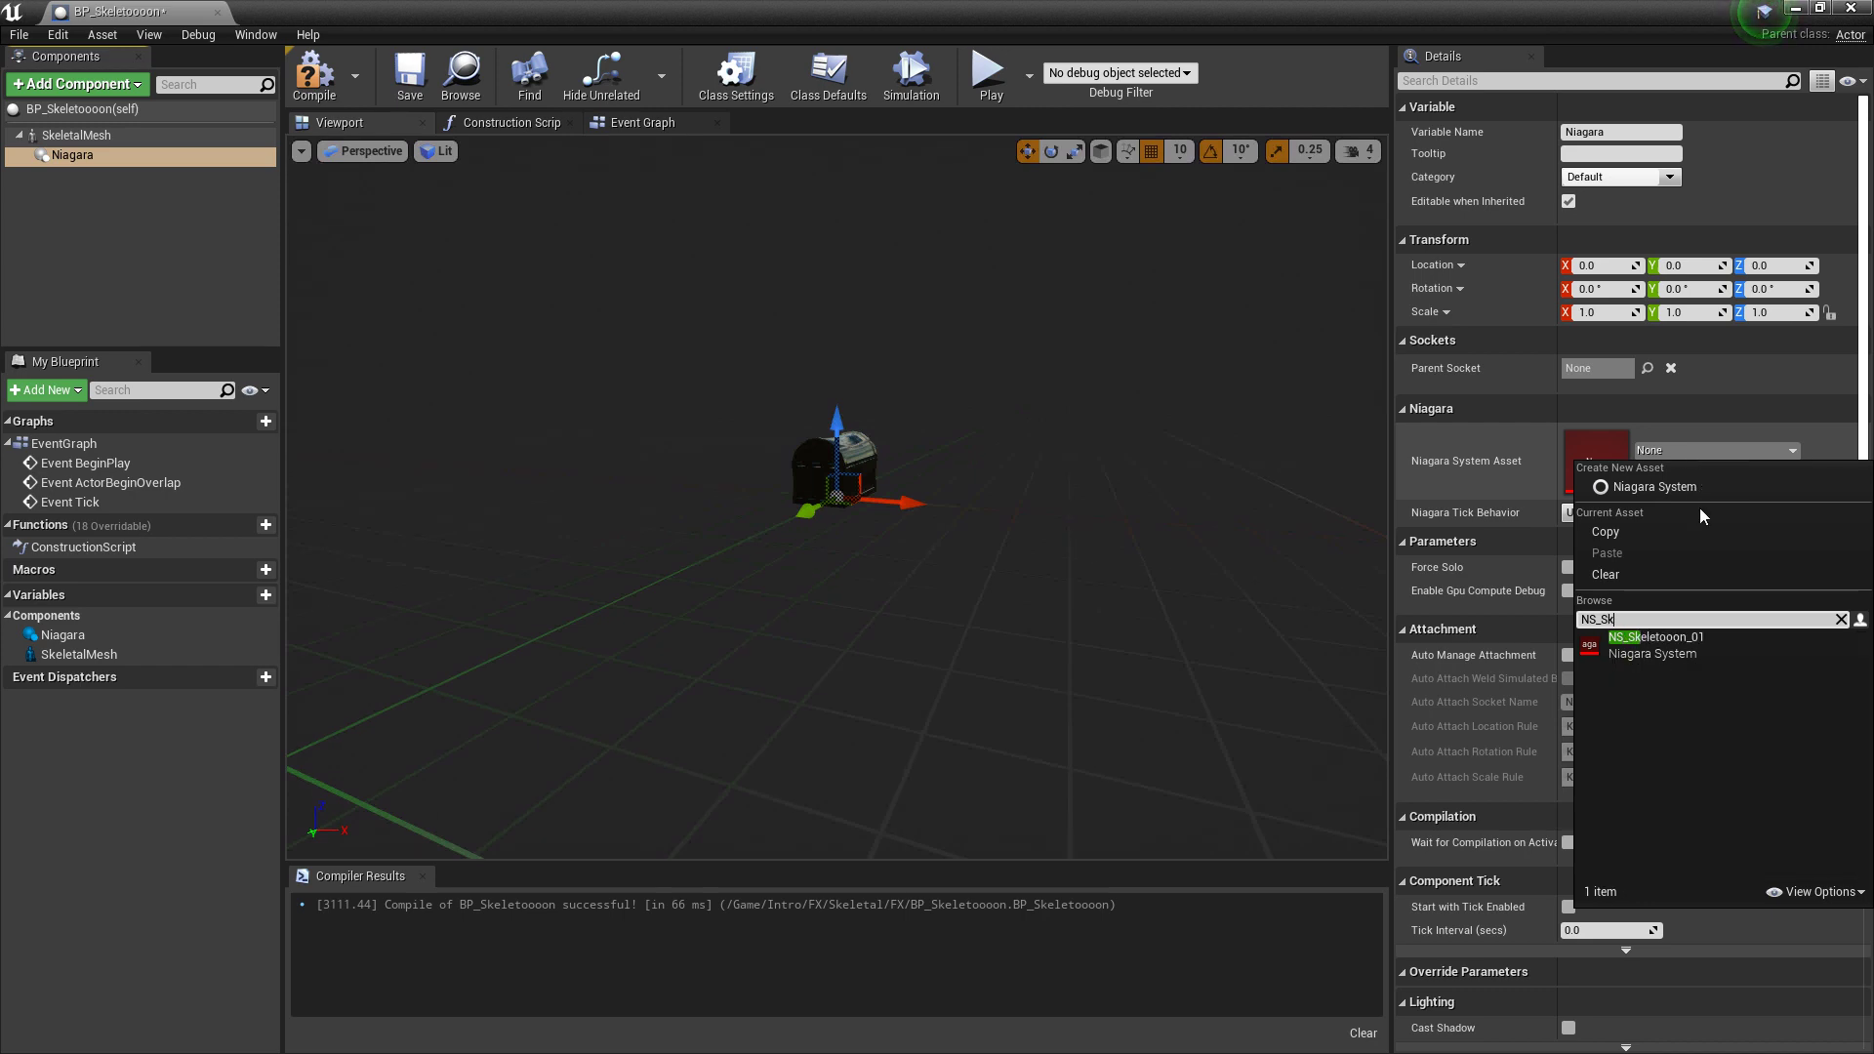
click(1678, 653)
Preview the chest opening by turning SkeletalMesh's Playing on, then off again
right_drag(911, 587, 840, 585)
key(f)
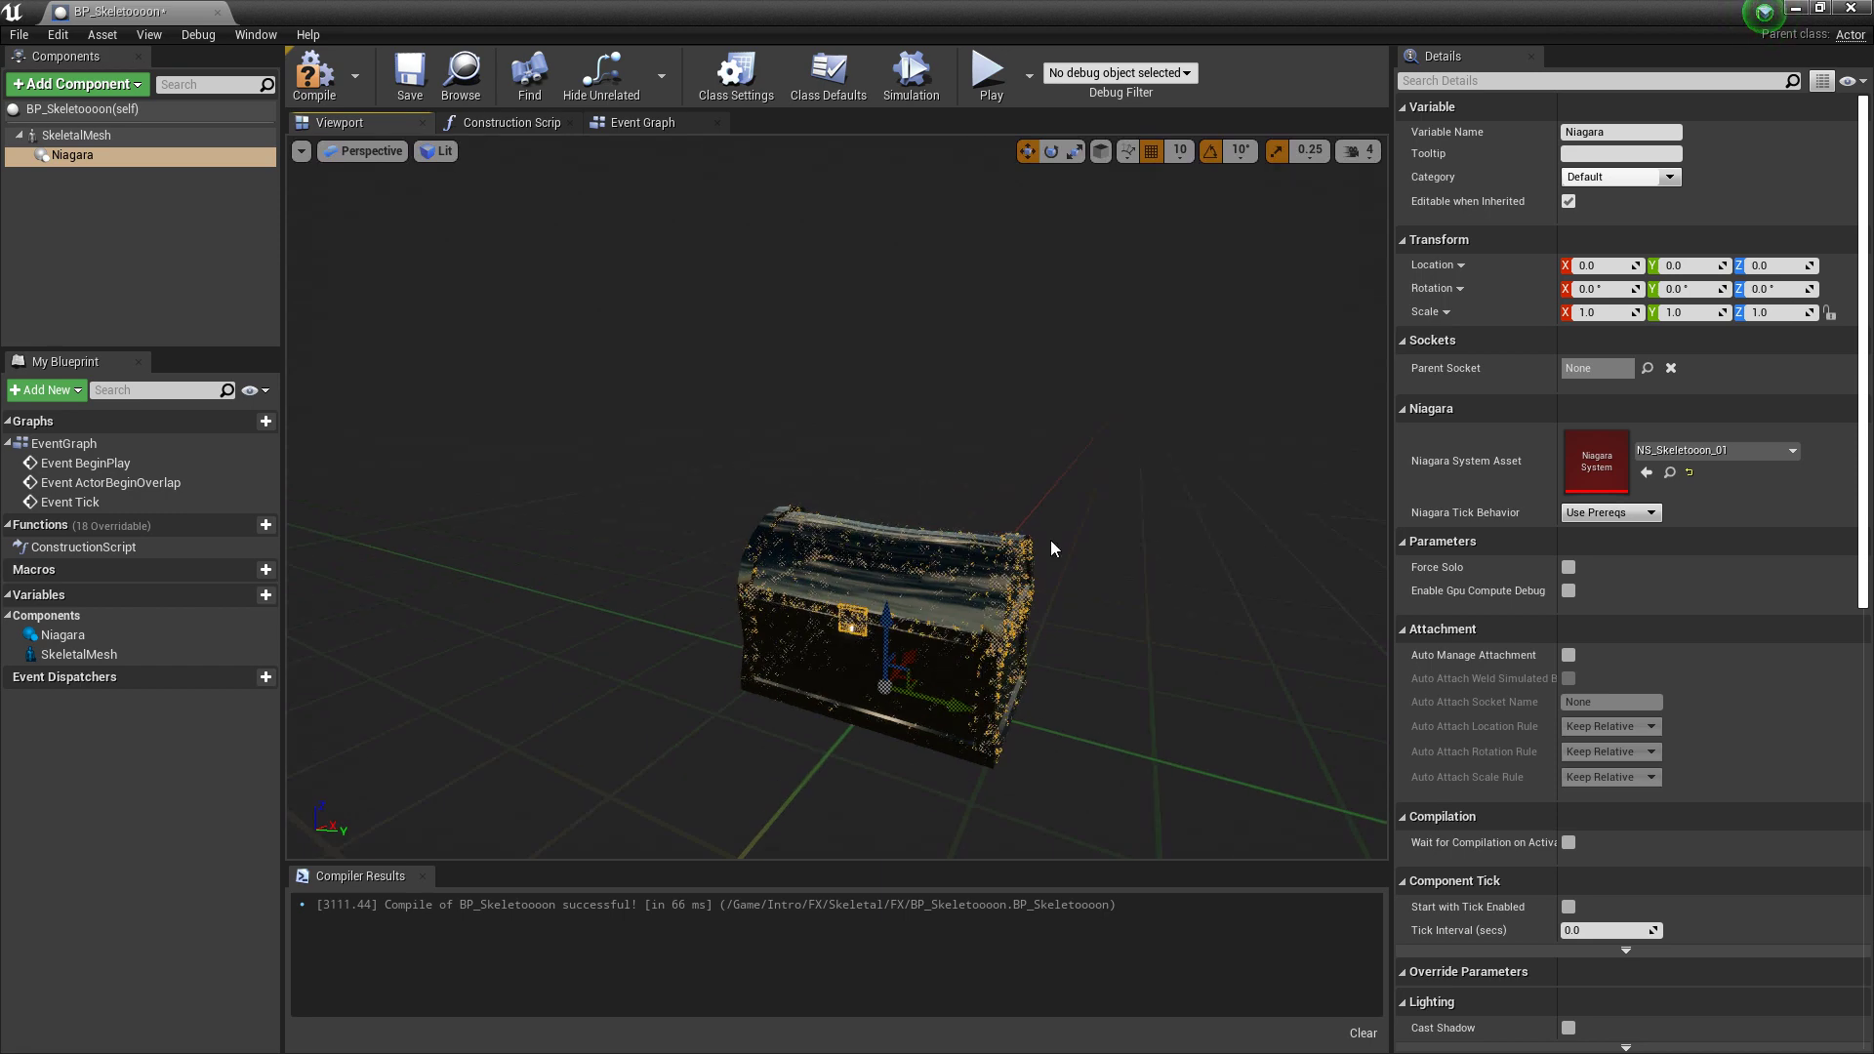
mouse_move(1069, 513)
alt+mouse_down()
mouse_move(1103, 517)
mouse_move(1062, 539)
alt+mouse_up()
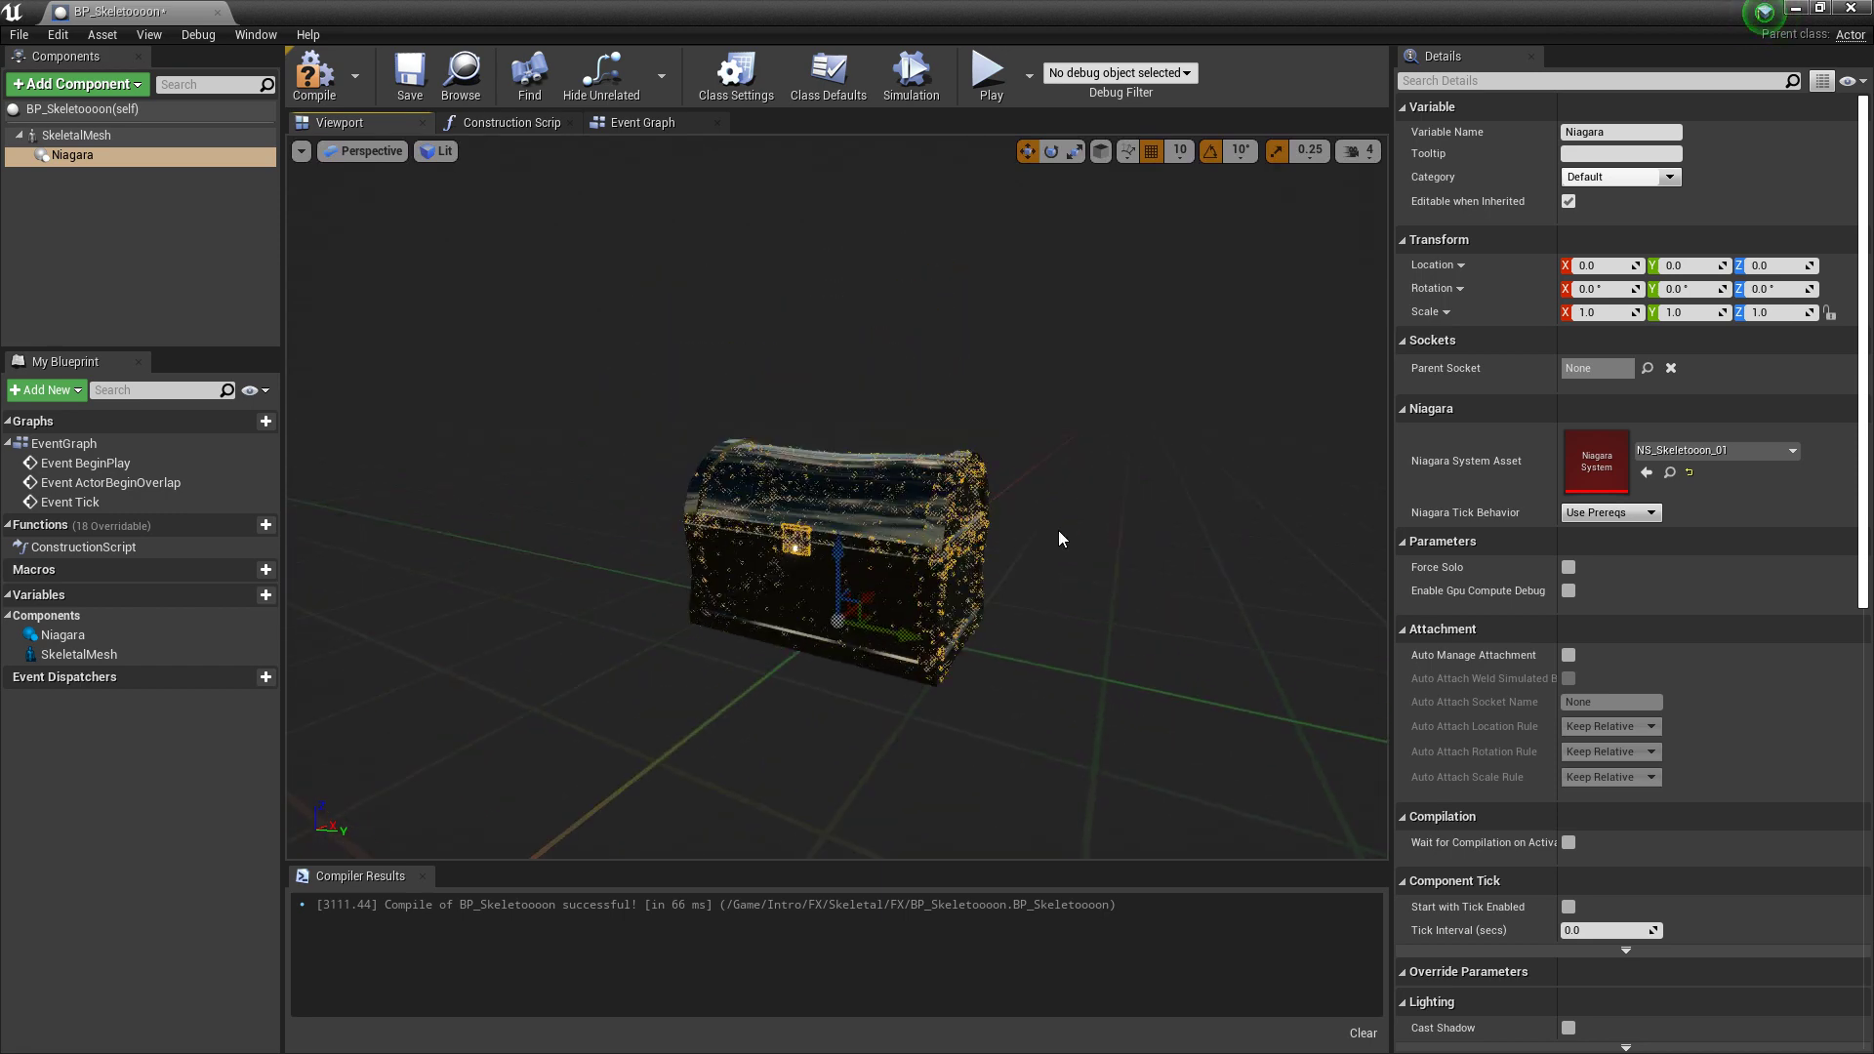
click(98, 138)
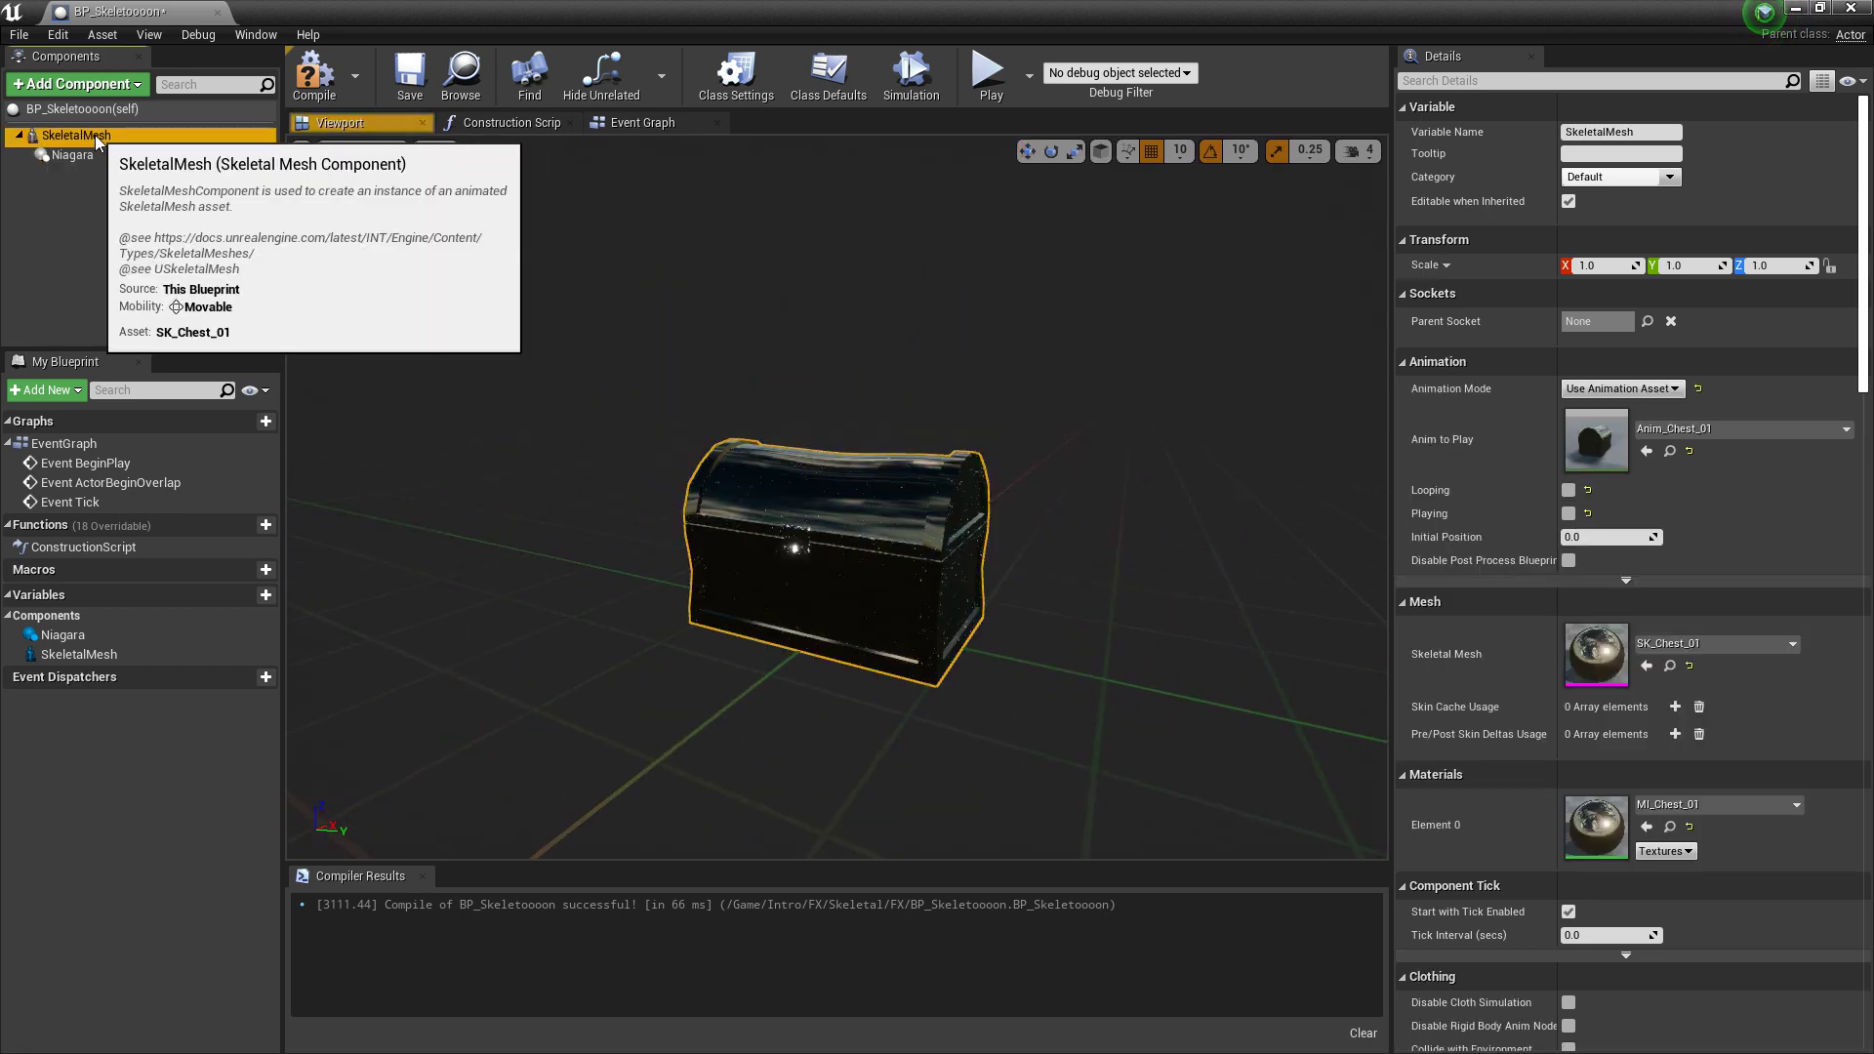
click(1568, 515)
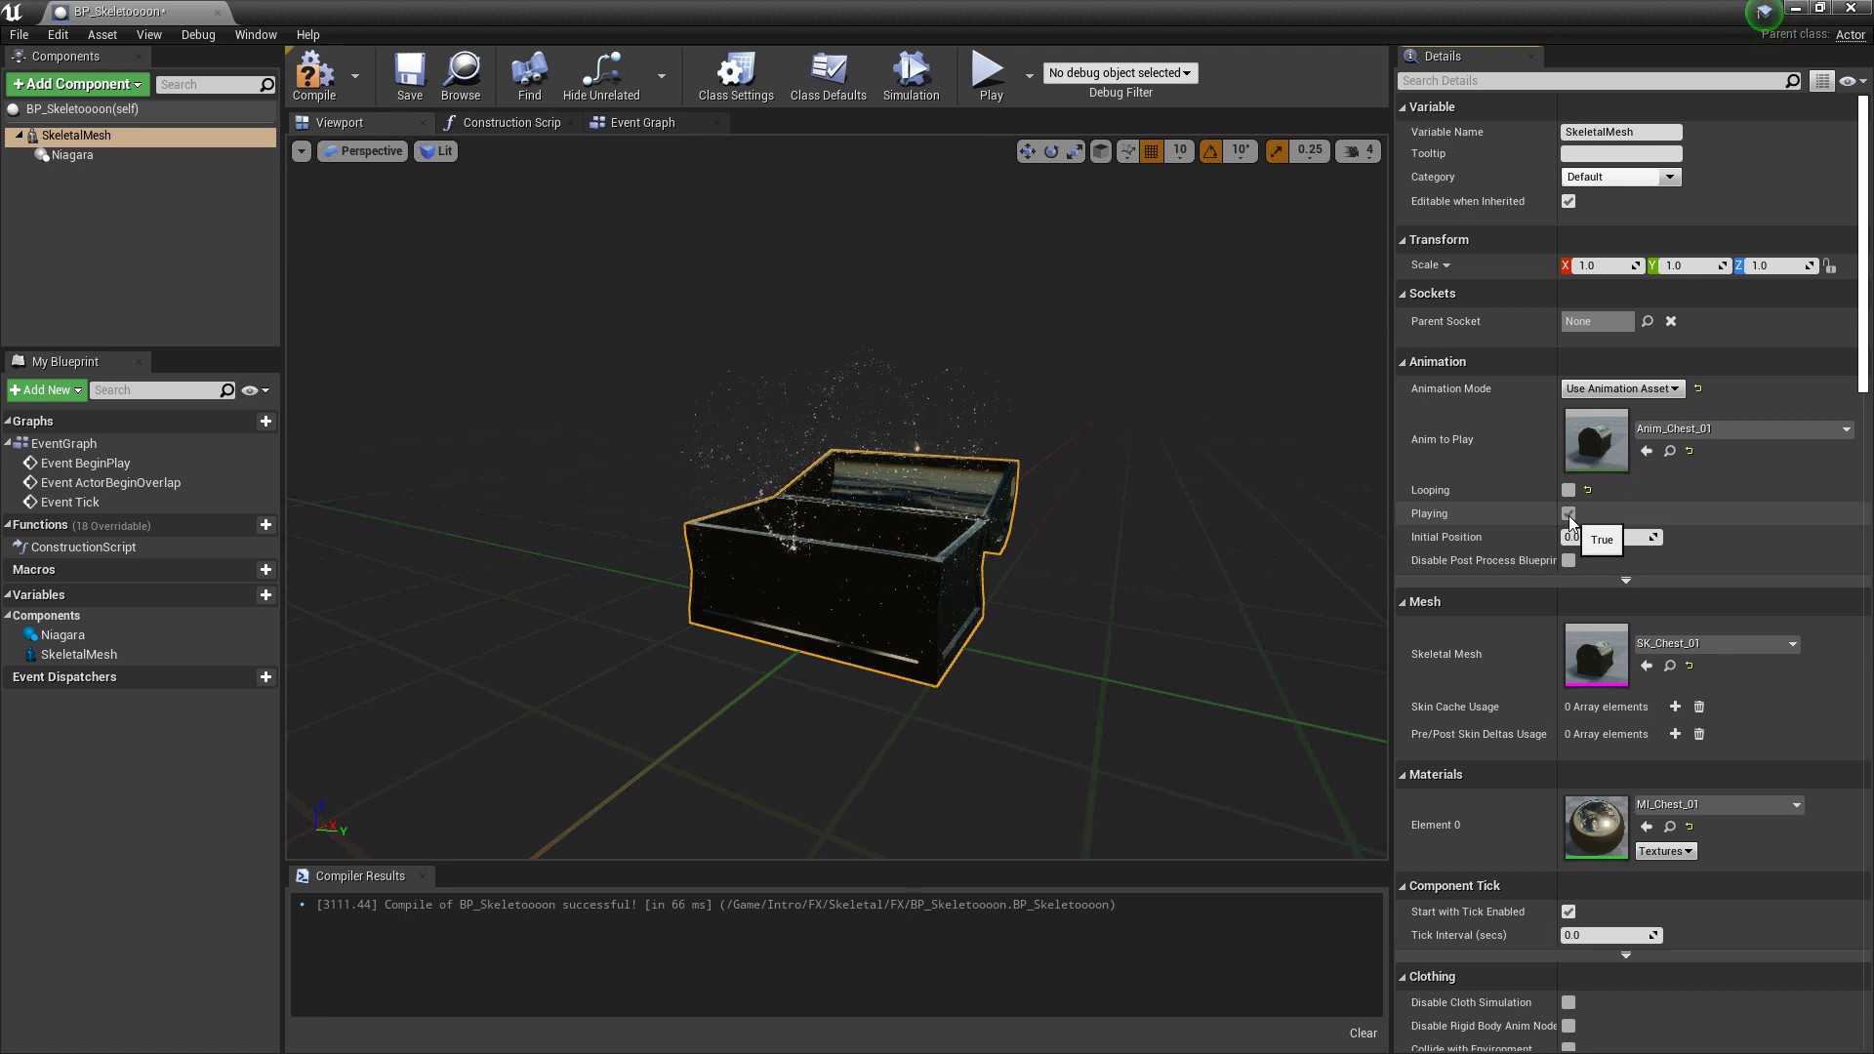
click(1568, 514)
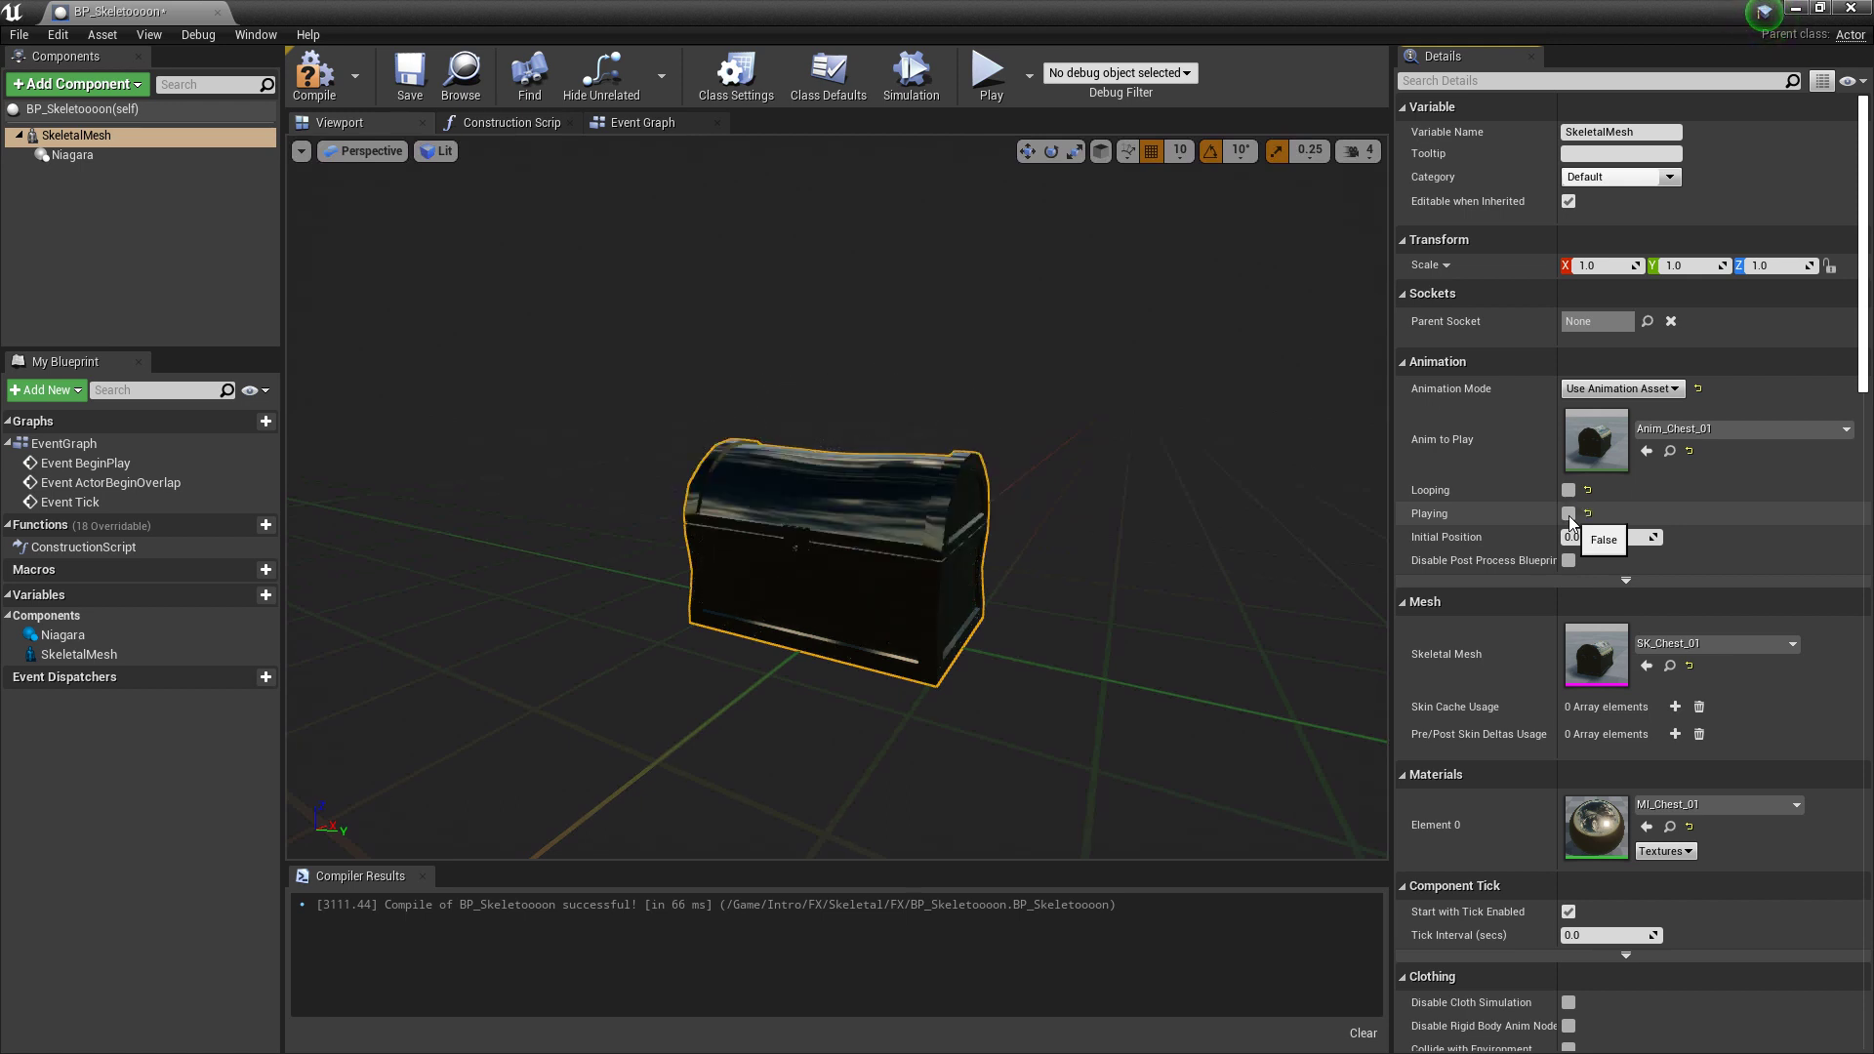
Compile, then delete the ActorBeginOverlap and Tick nodes from the Event Graph
click(310, 98)
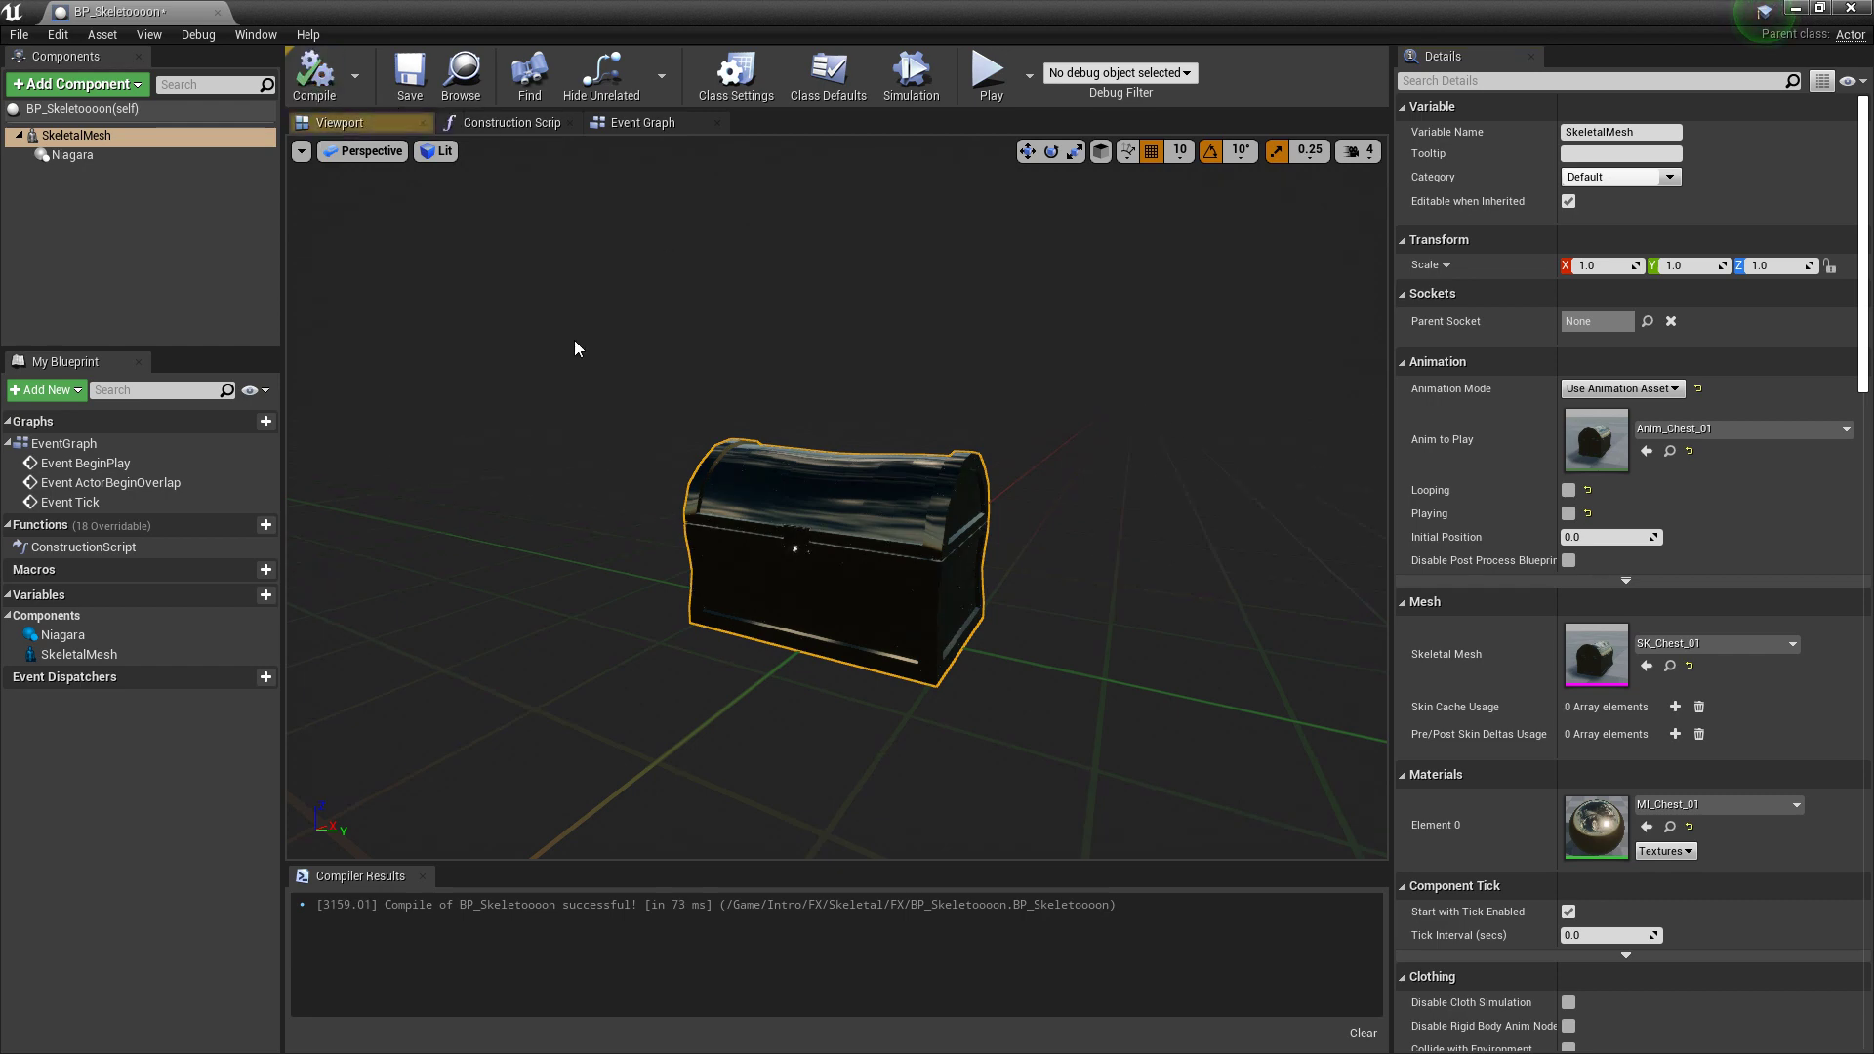
click(642, 125)
right_drag(1220, 556, 914, 554)
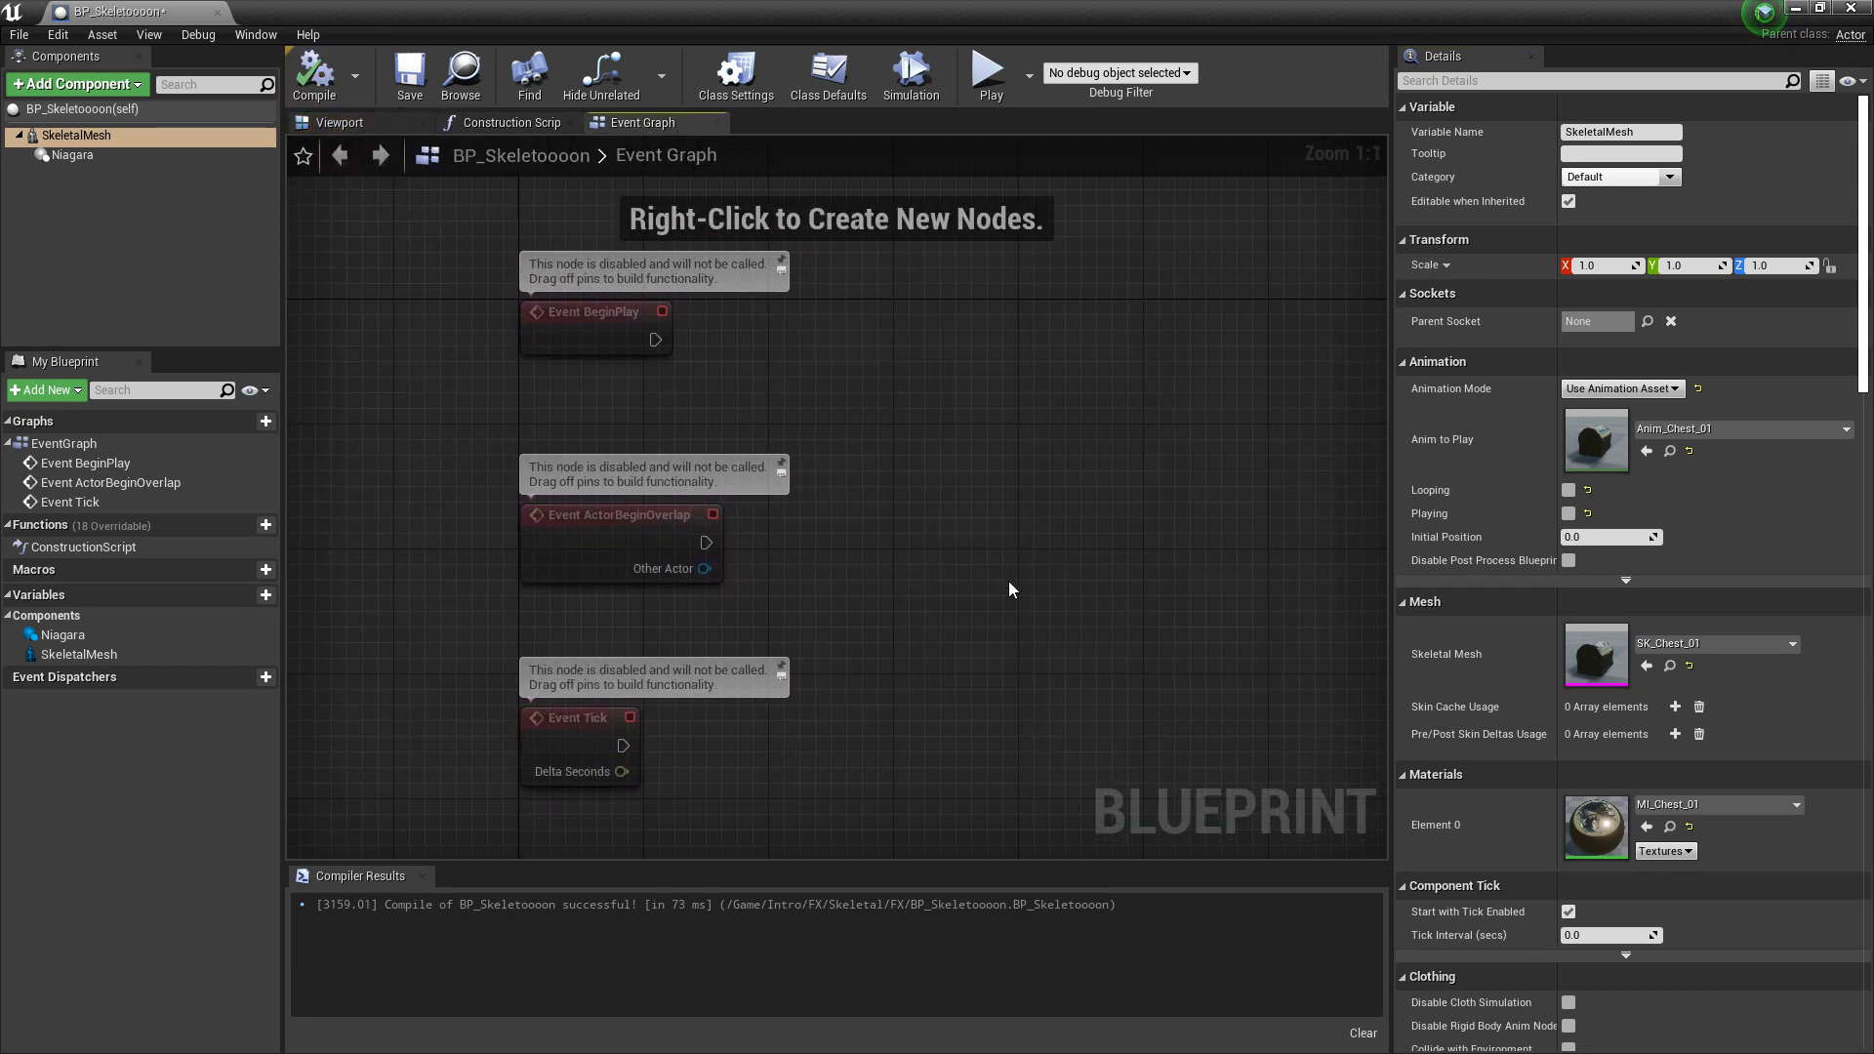
right_drag(1013, 586, 975, 559)
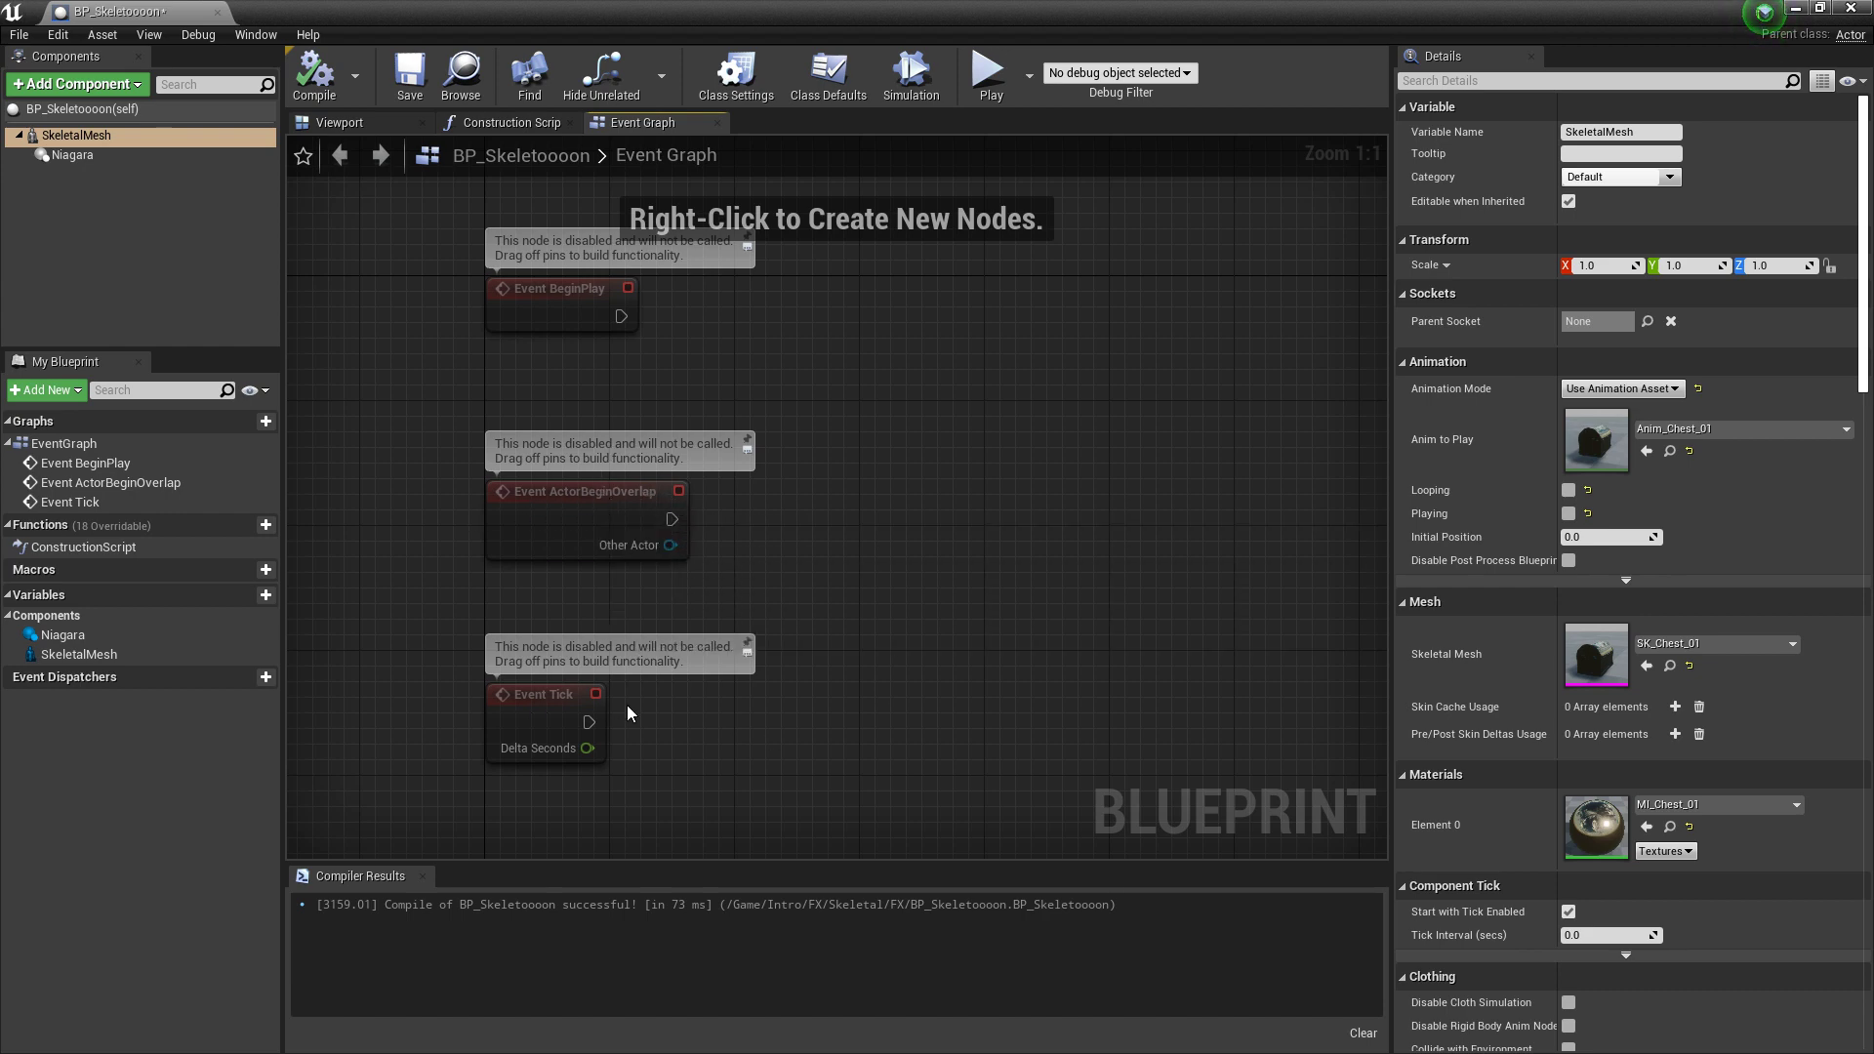
drag(751, 753, 494, 453)
key(Delete)
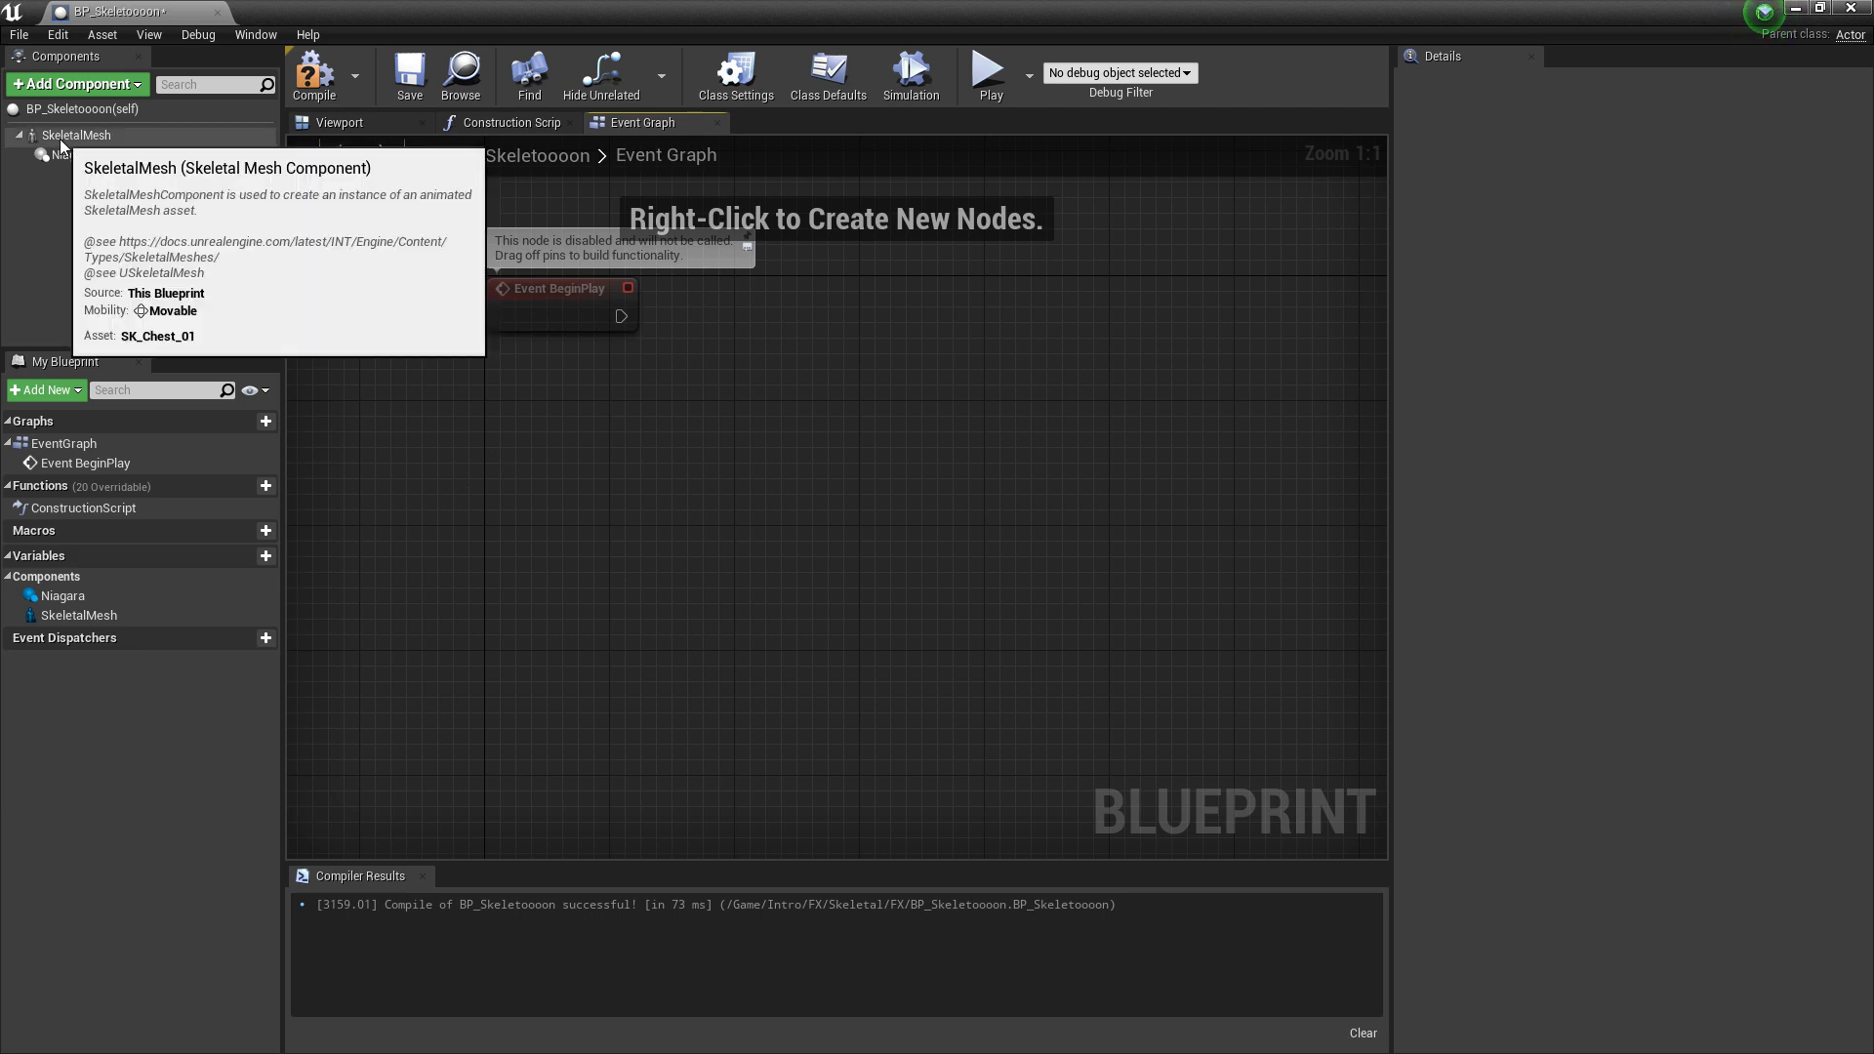
Add a Play Animation node fed by the Skeletal Mesh reference, set to Anim_Chest_01
drag(63, 136, 958, 606)
right_drag(958, 607, 815, 621)
drag(743, 597, 865, 570)
text(play)
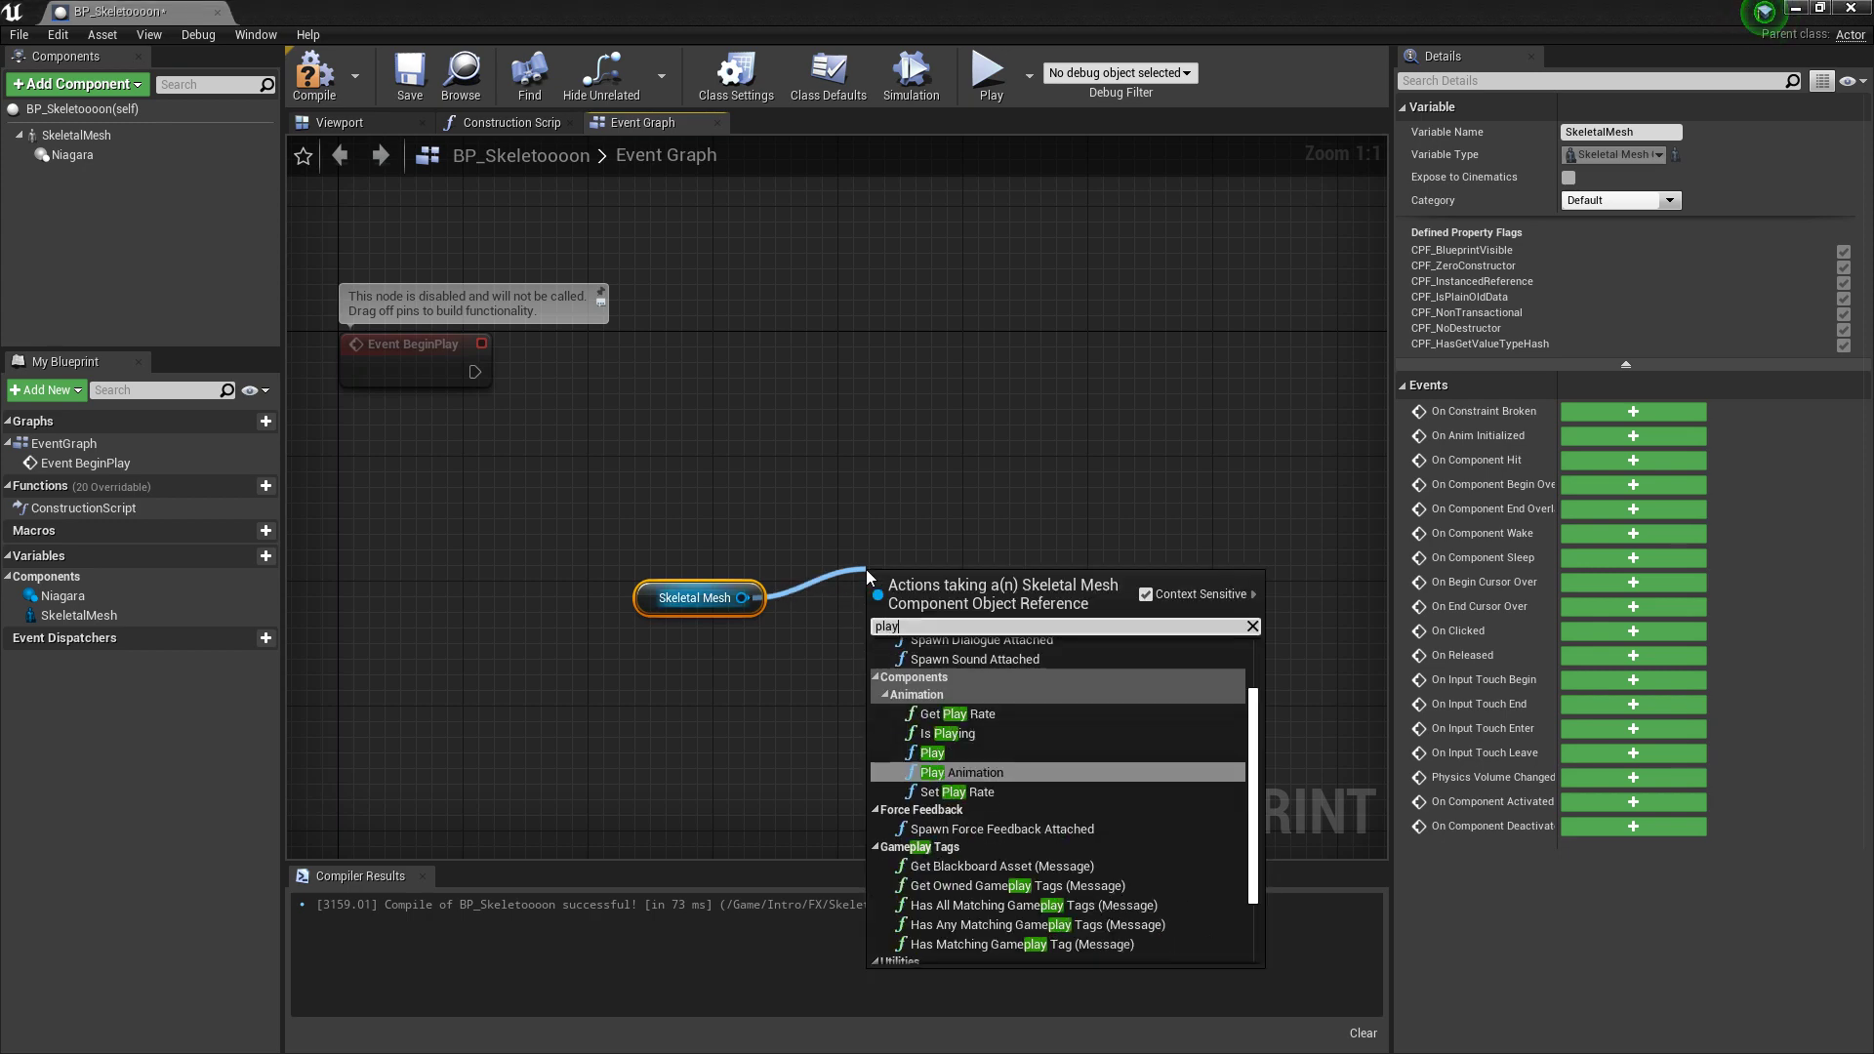
key(Return)
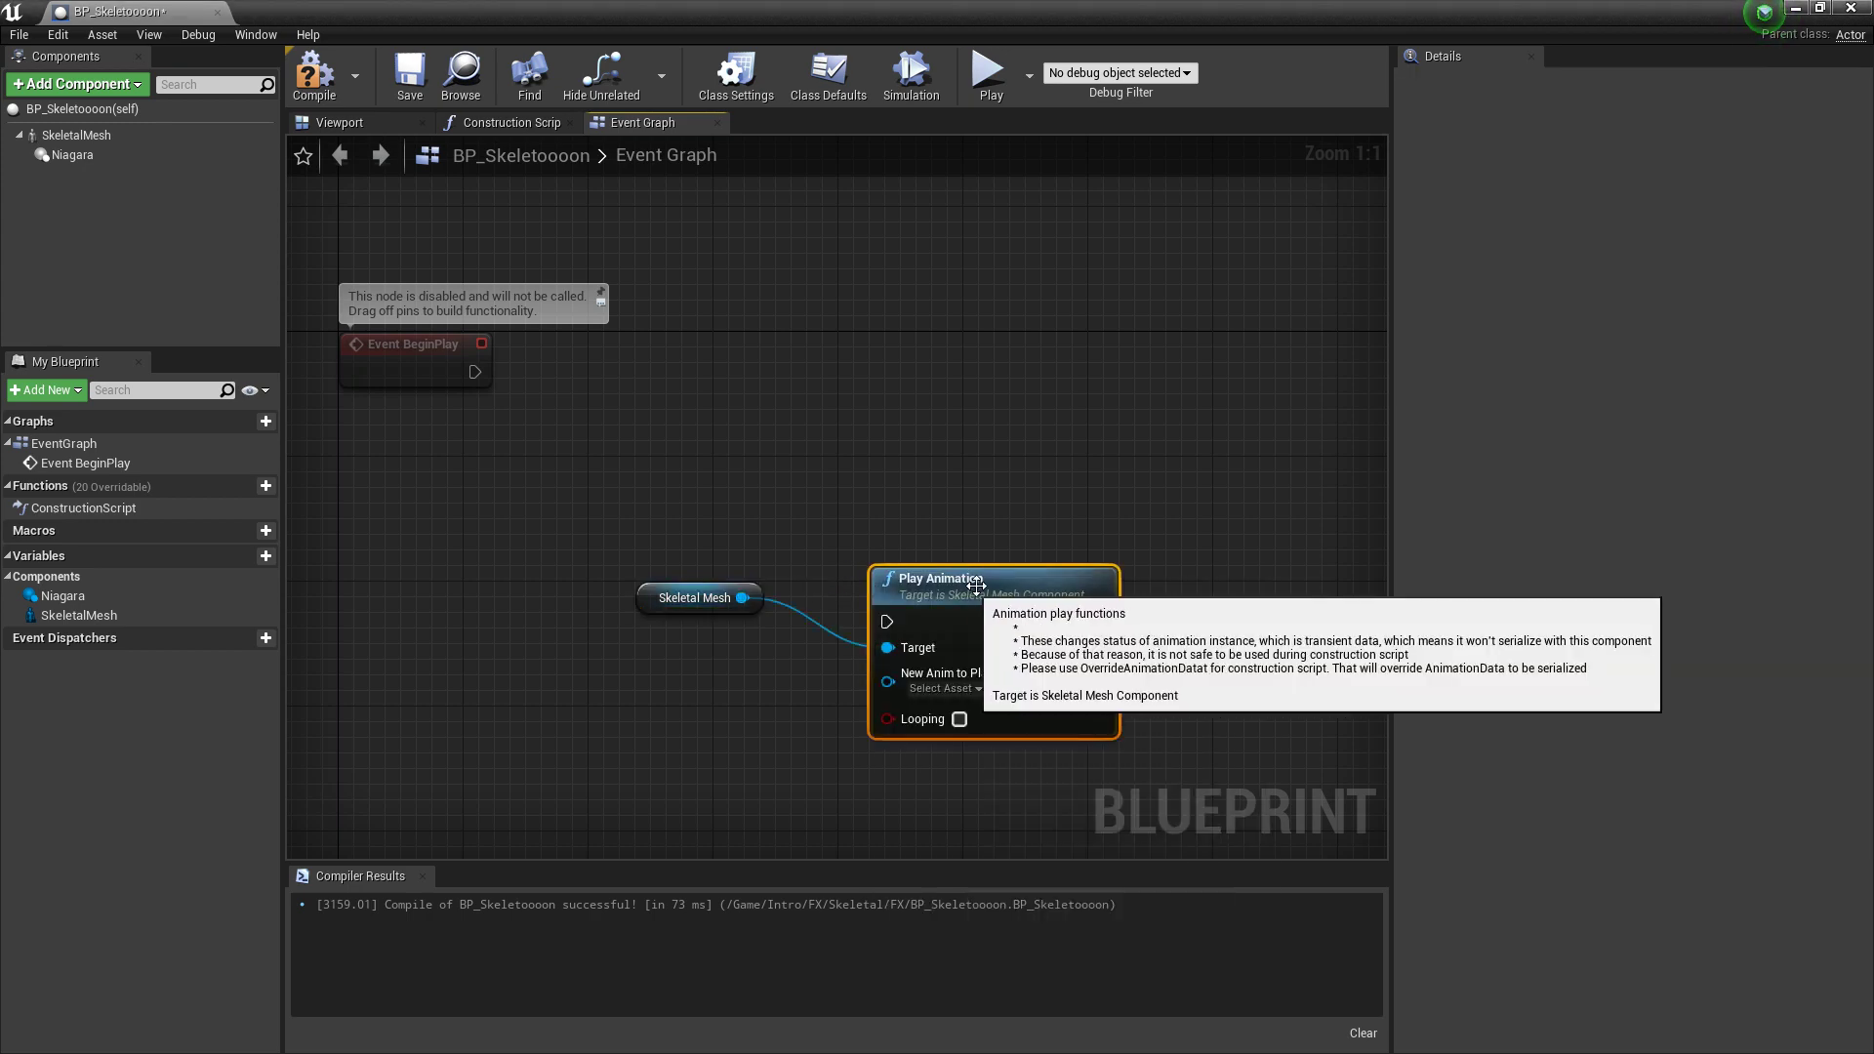
drag(982, 597, 998, 518)
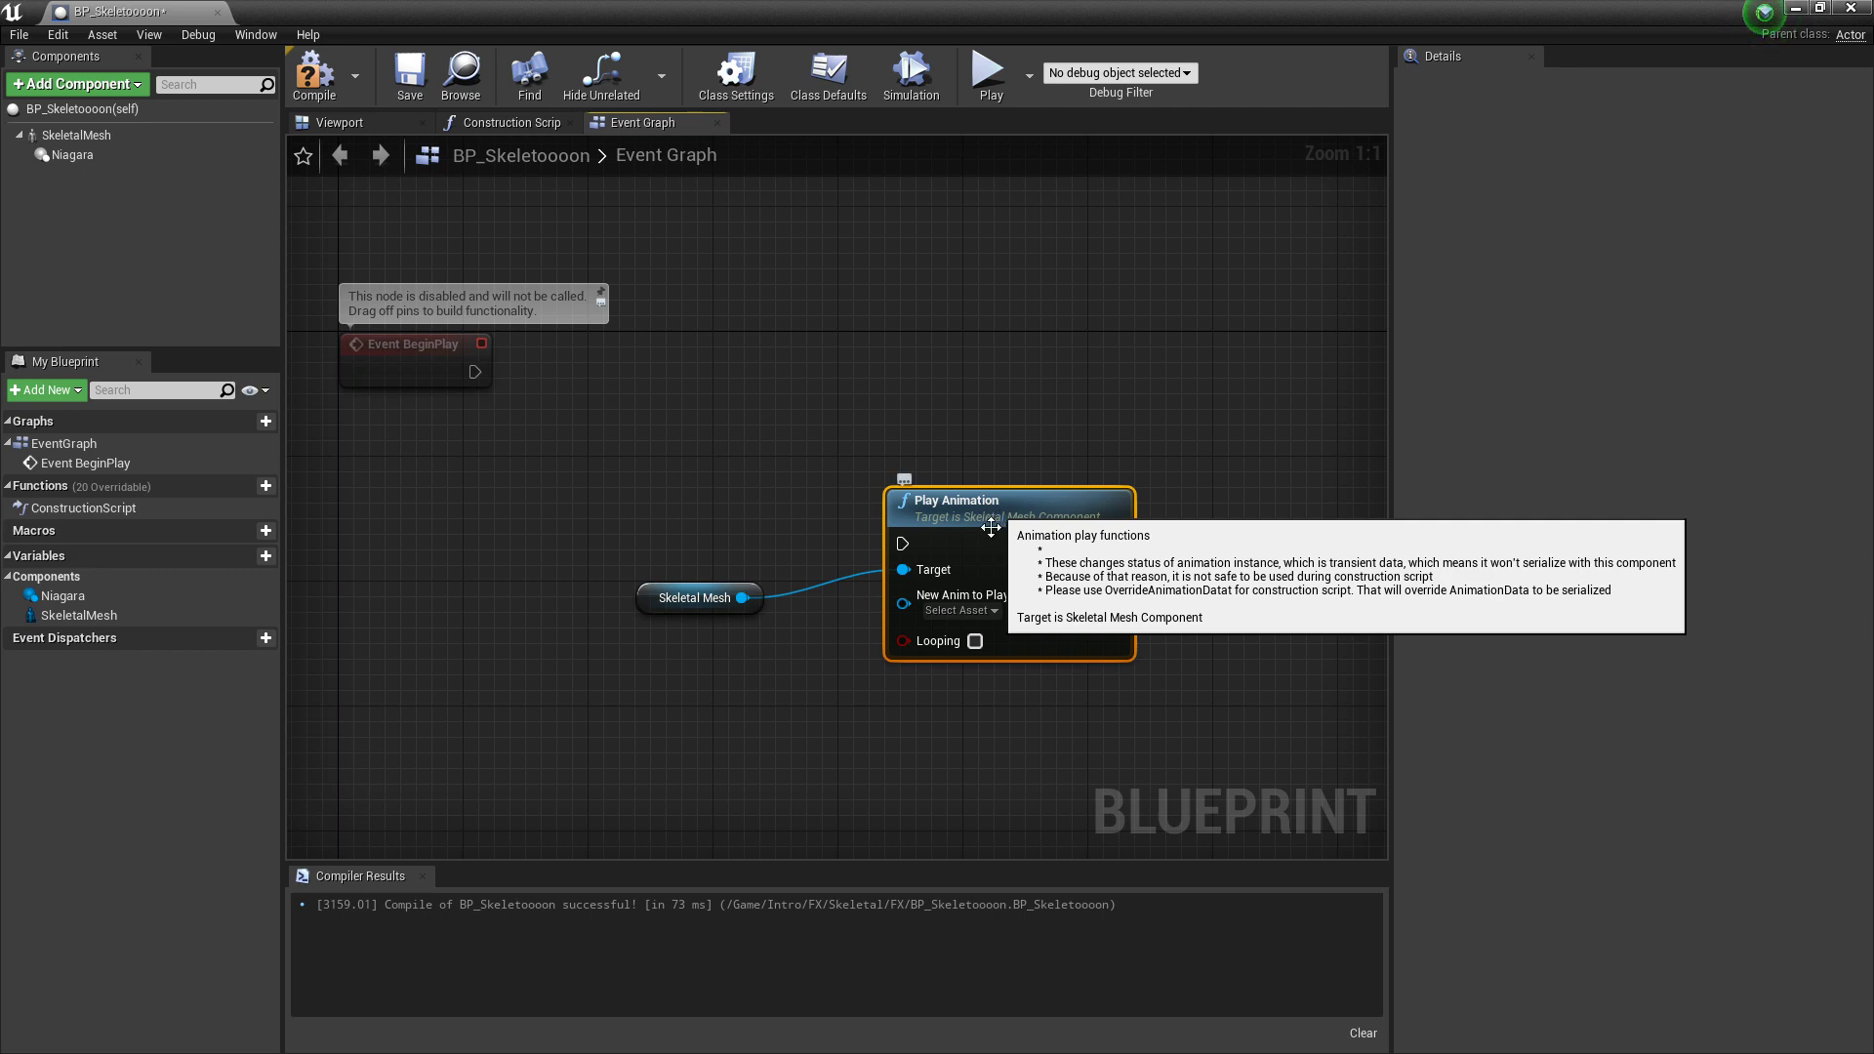
click(959, 610)
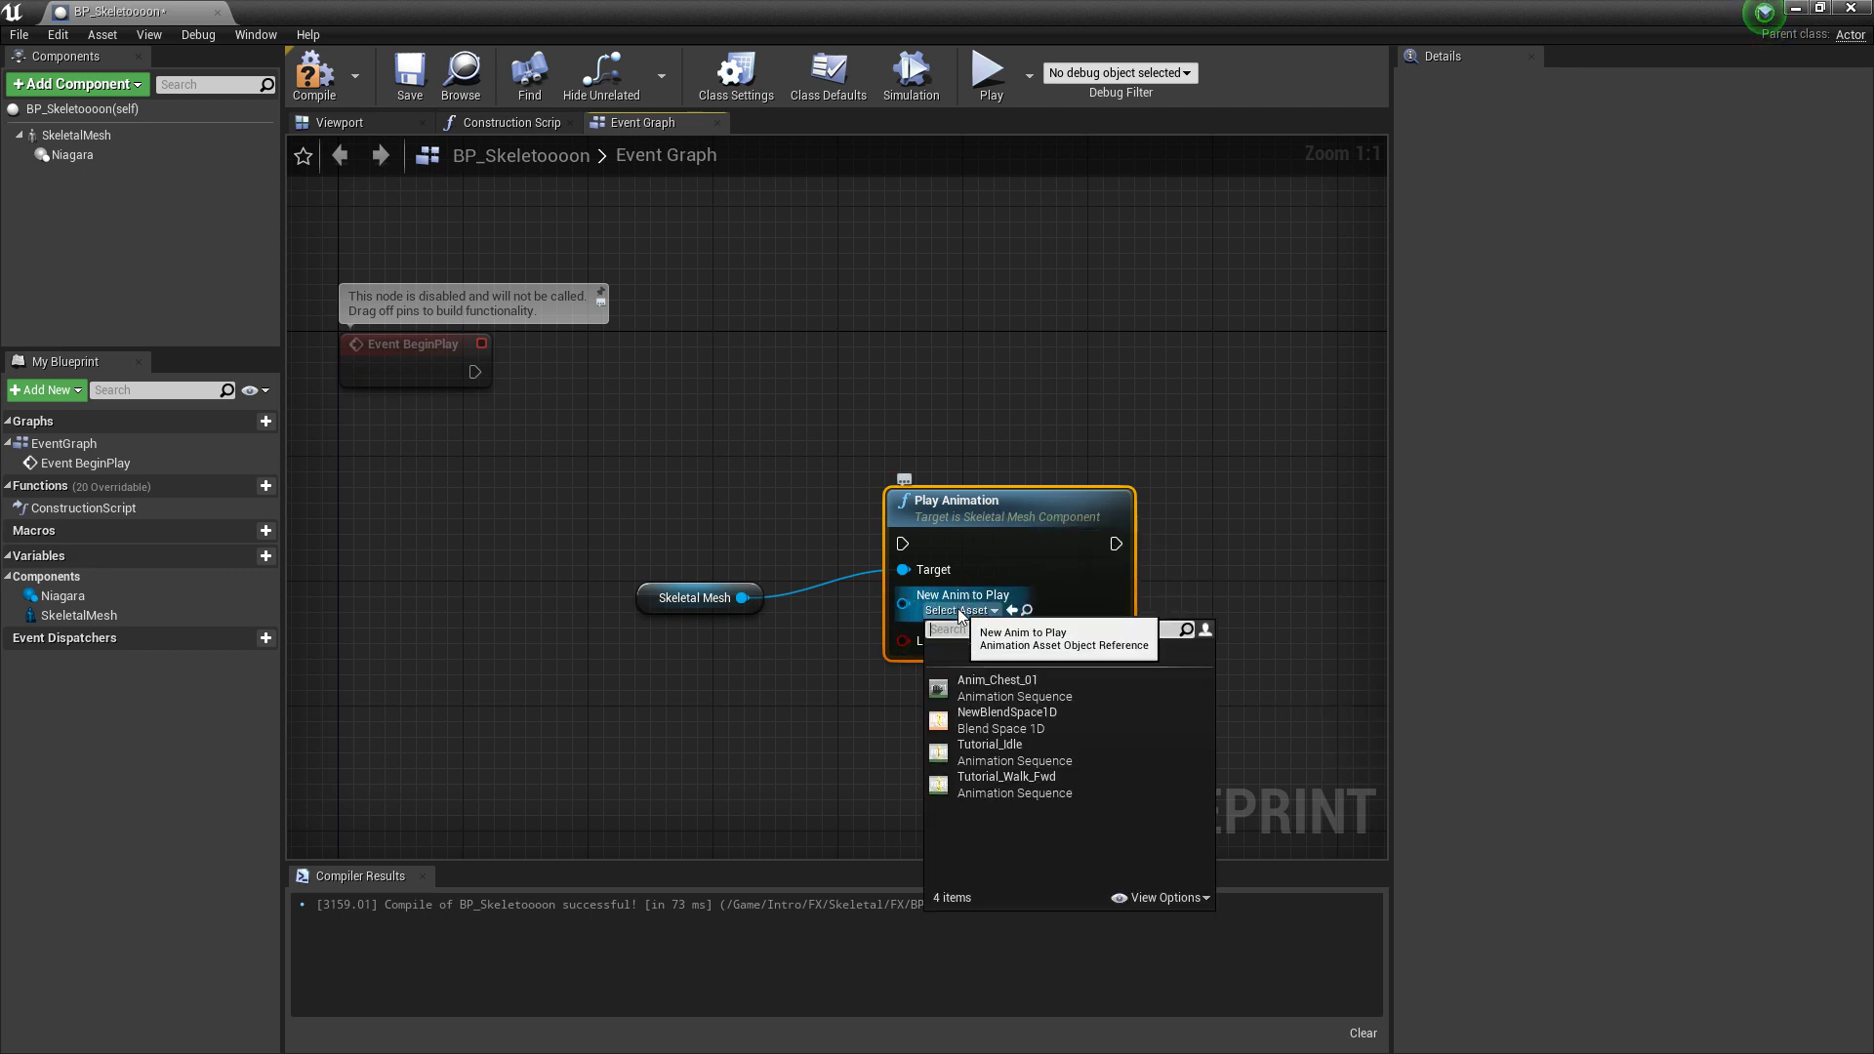
click(1023, 686)
Add a P keyboard event node to the event graph
right_drag(706, 503, 805, 530)
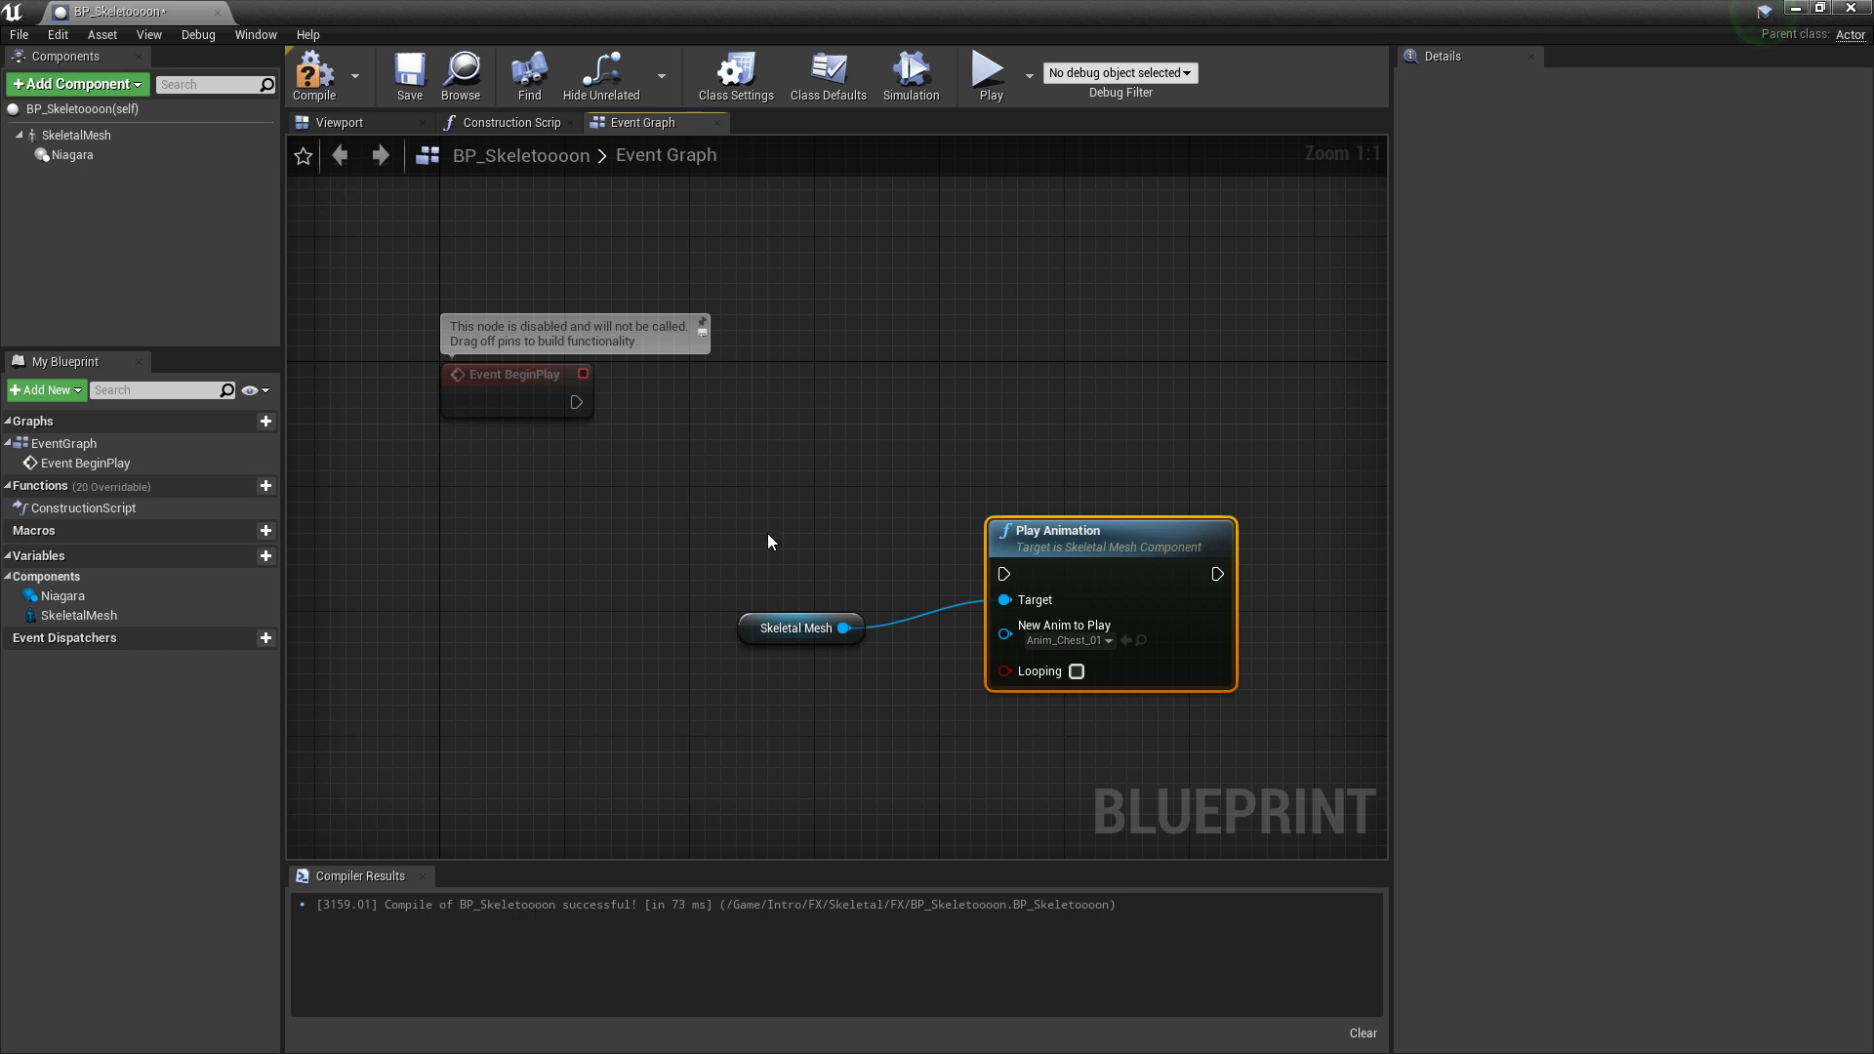
right_click(769, 536)
text(key)
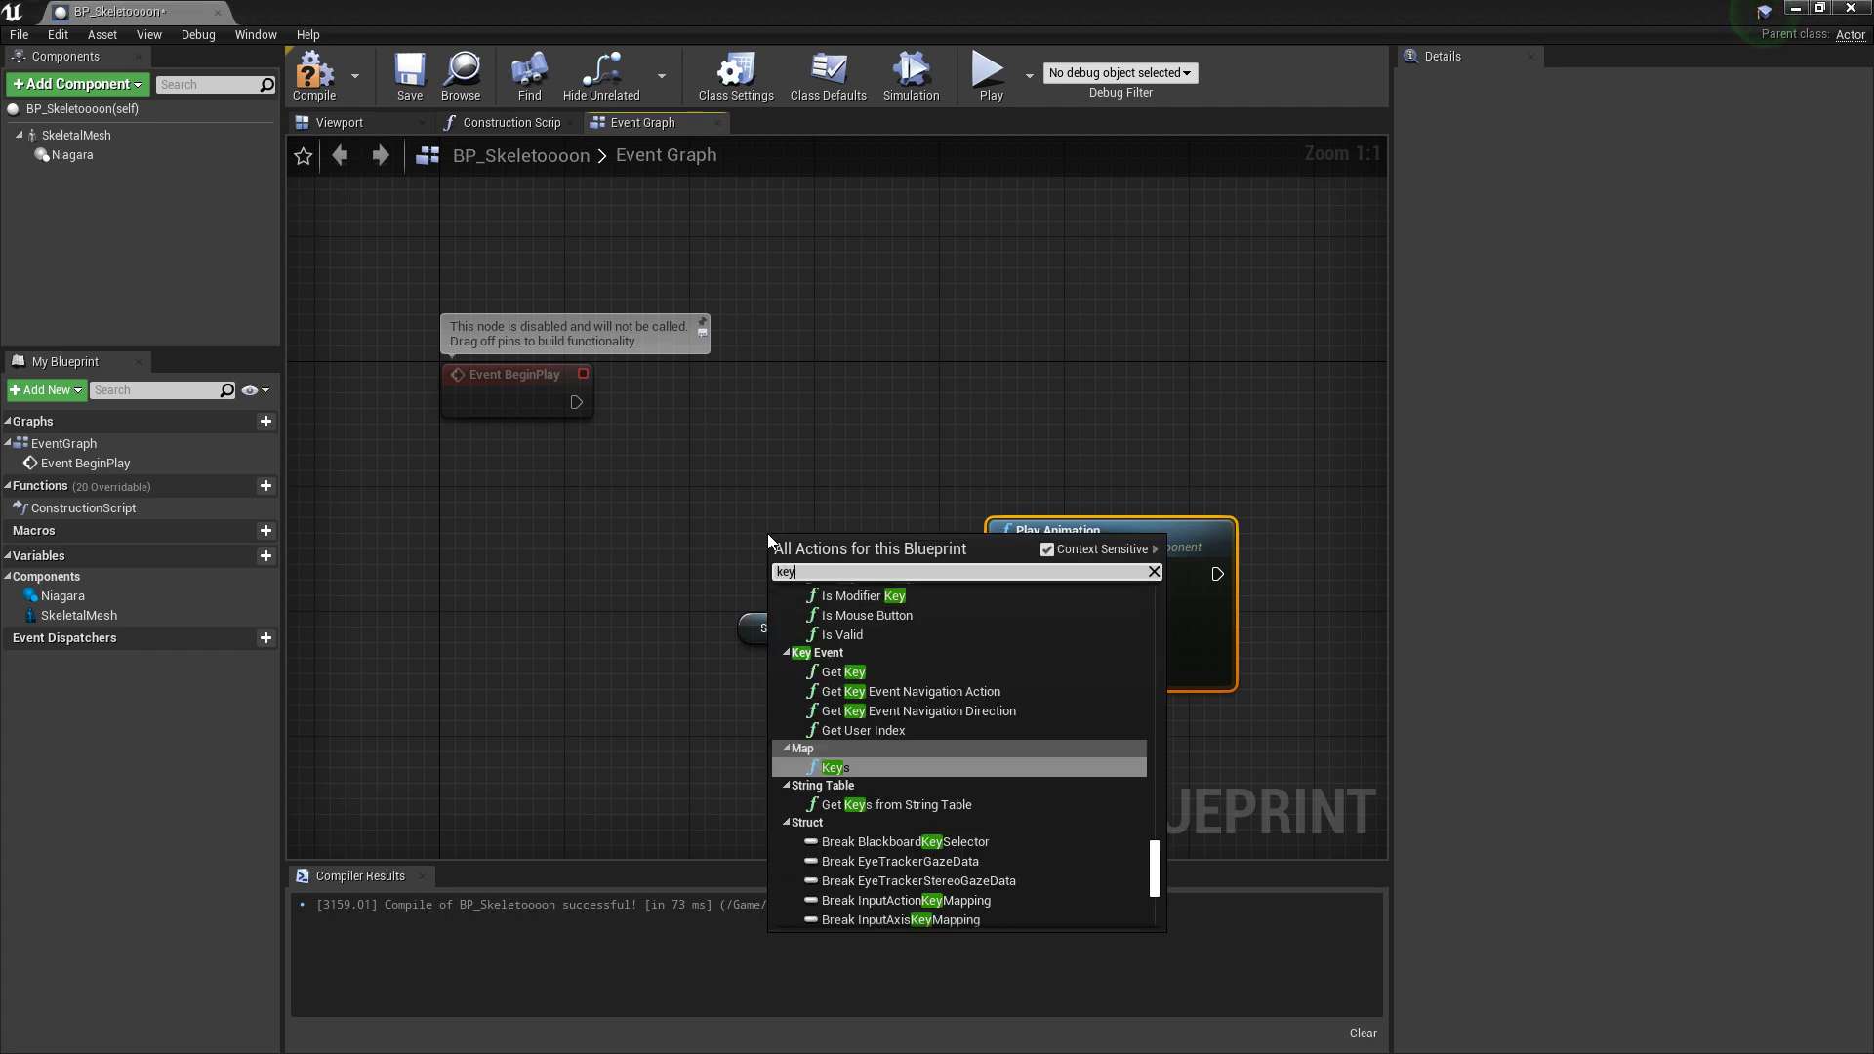
text(board)
scroll(884, 835, down, 5)
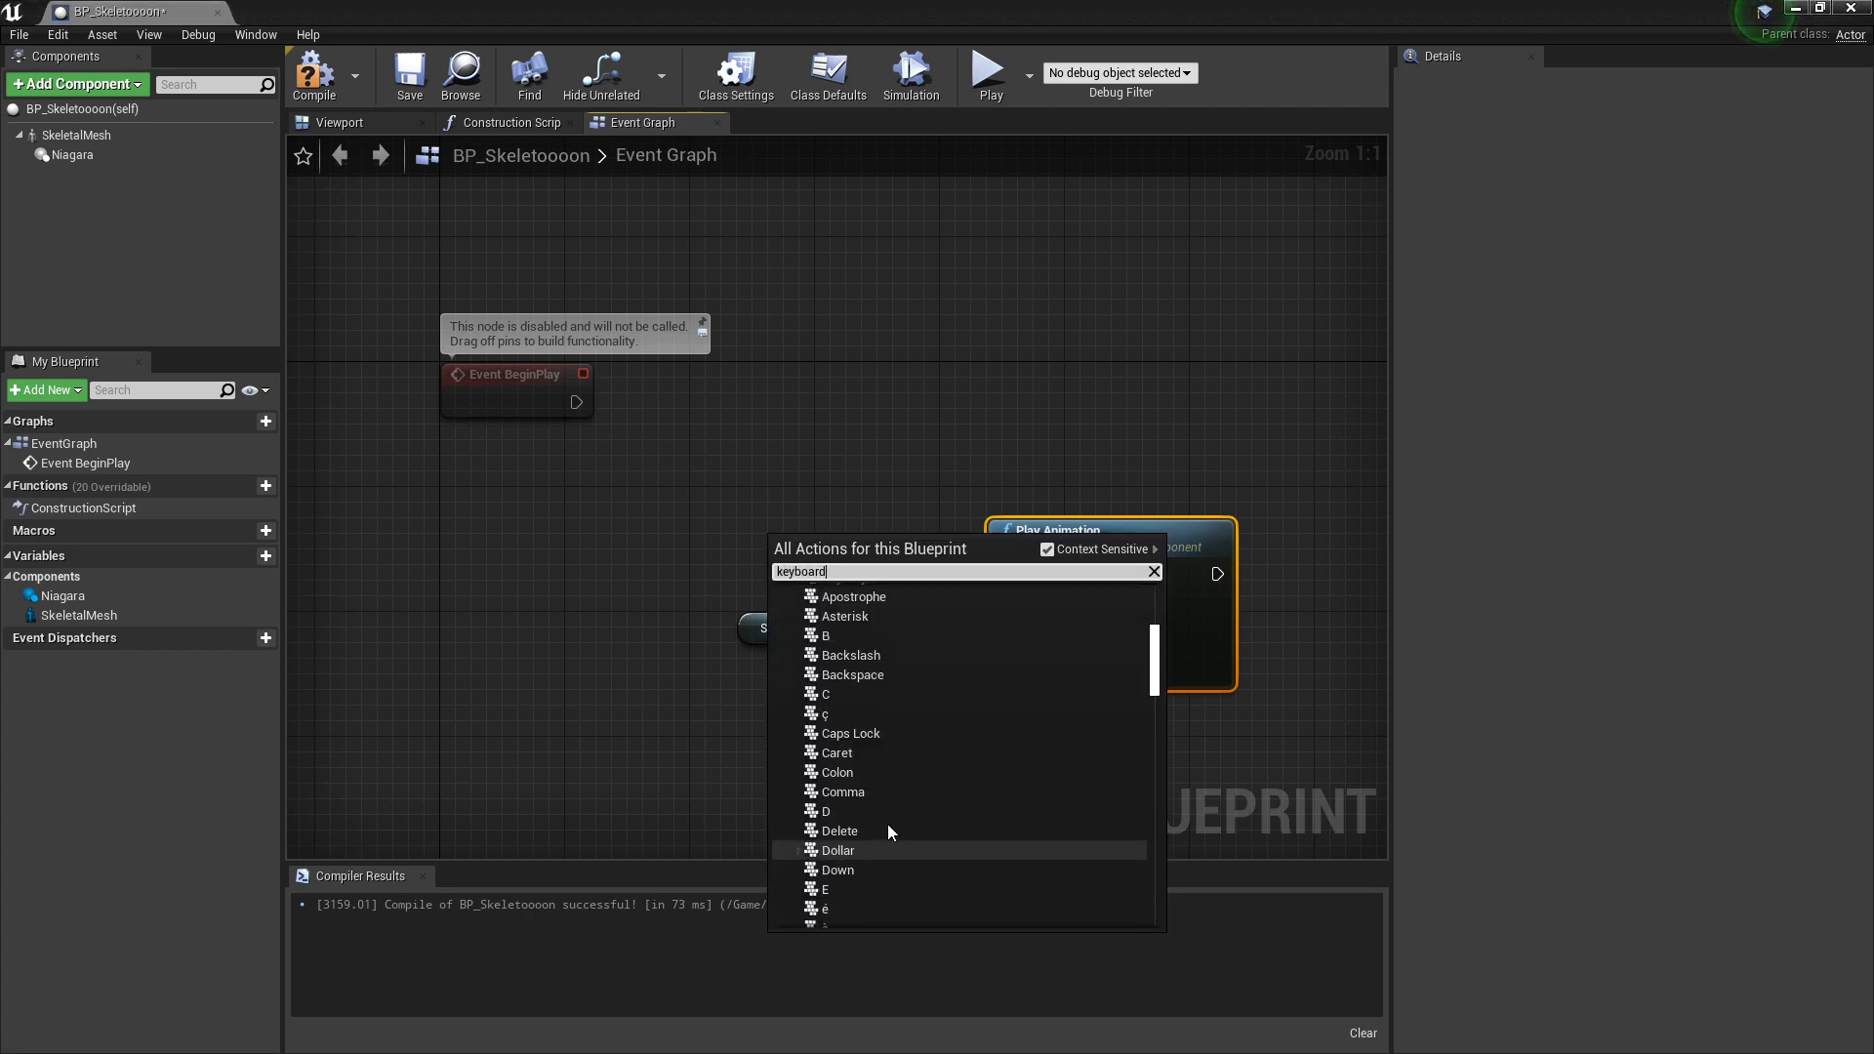
scroll(887, 824, down, 15)
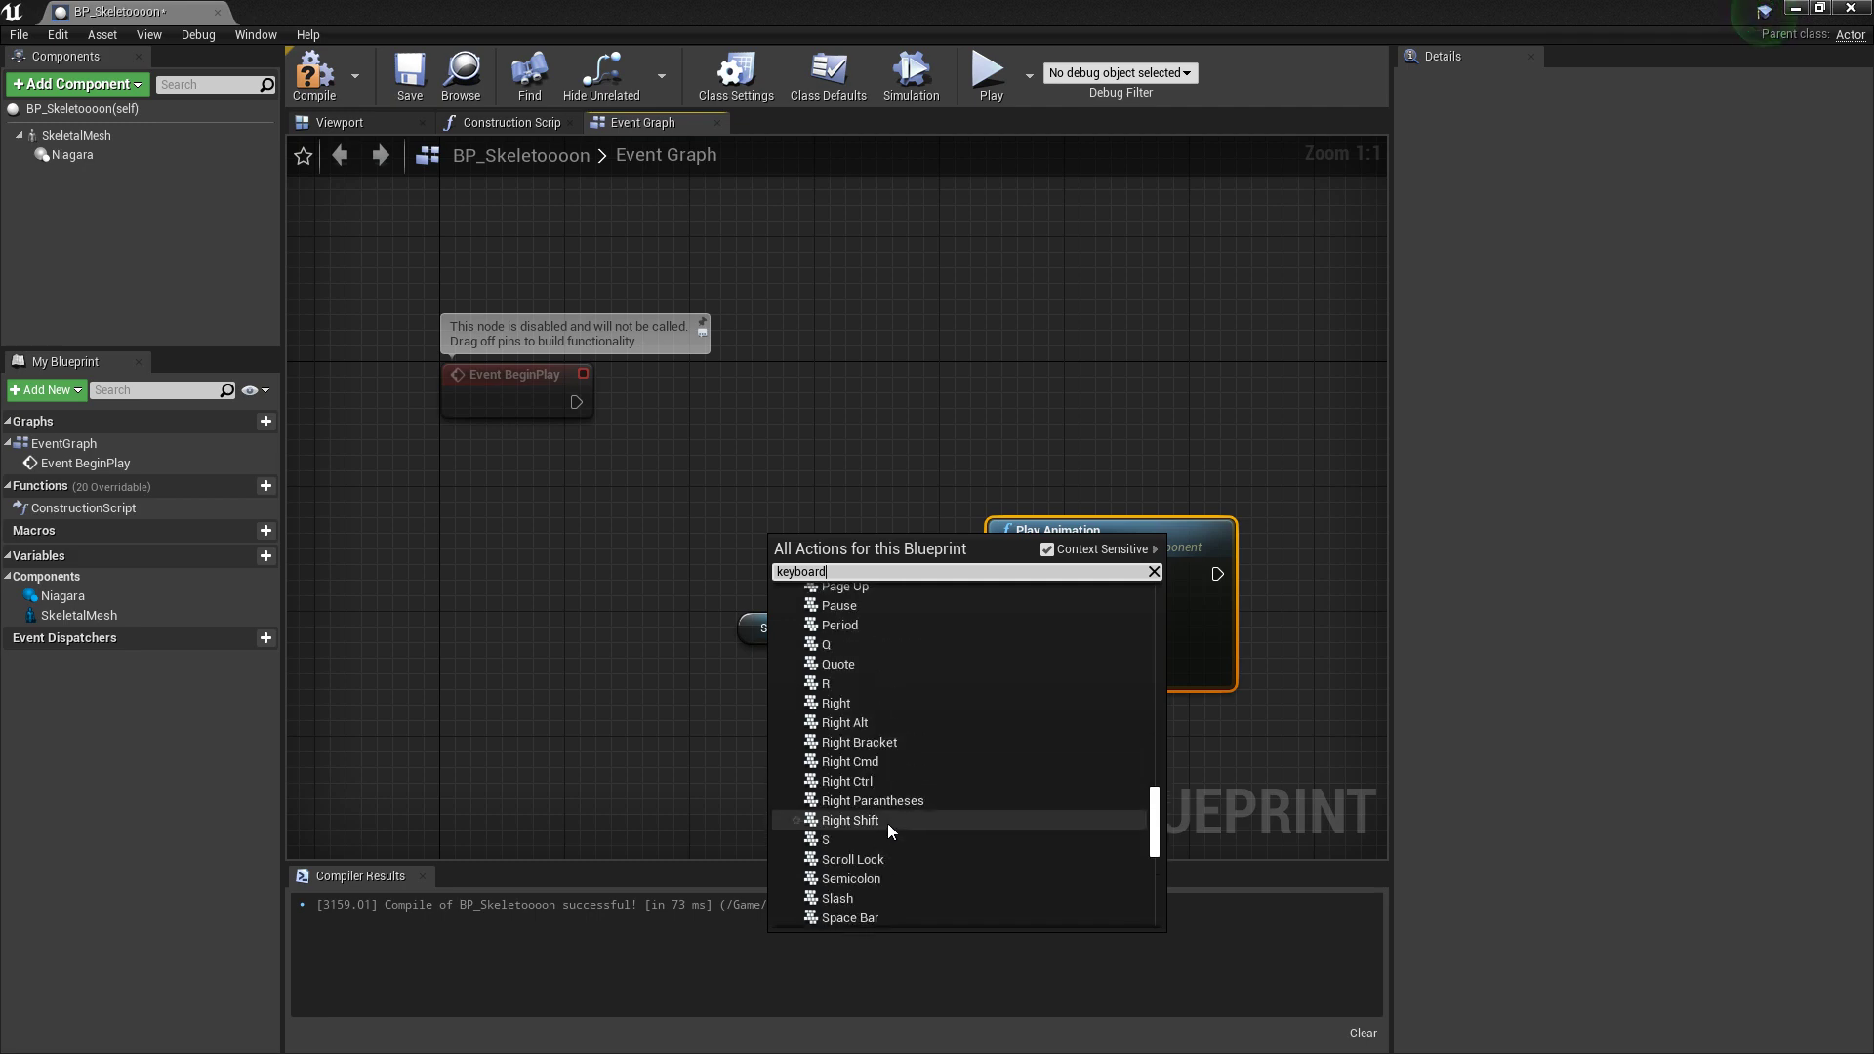
scroll(887, 823, up, 2)
click(835, 611)
Wire P's Pressed output to Play Animation and arrange the three nodes together
drag(811, 554, 1009, 583)
drag(804, 618, 1097, 470)
drag(784, 495, 831, 527)
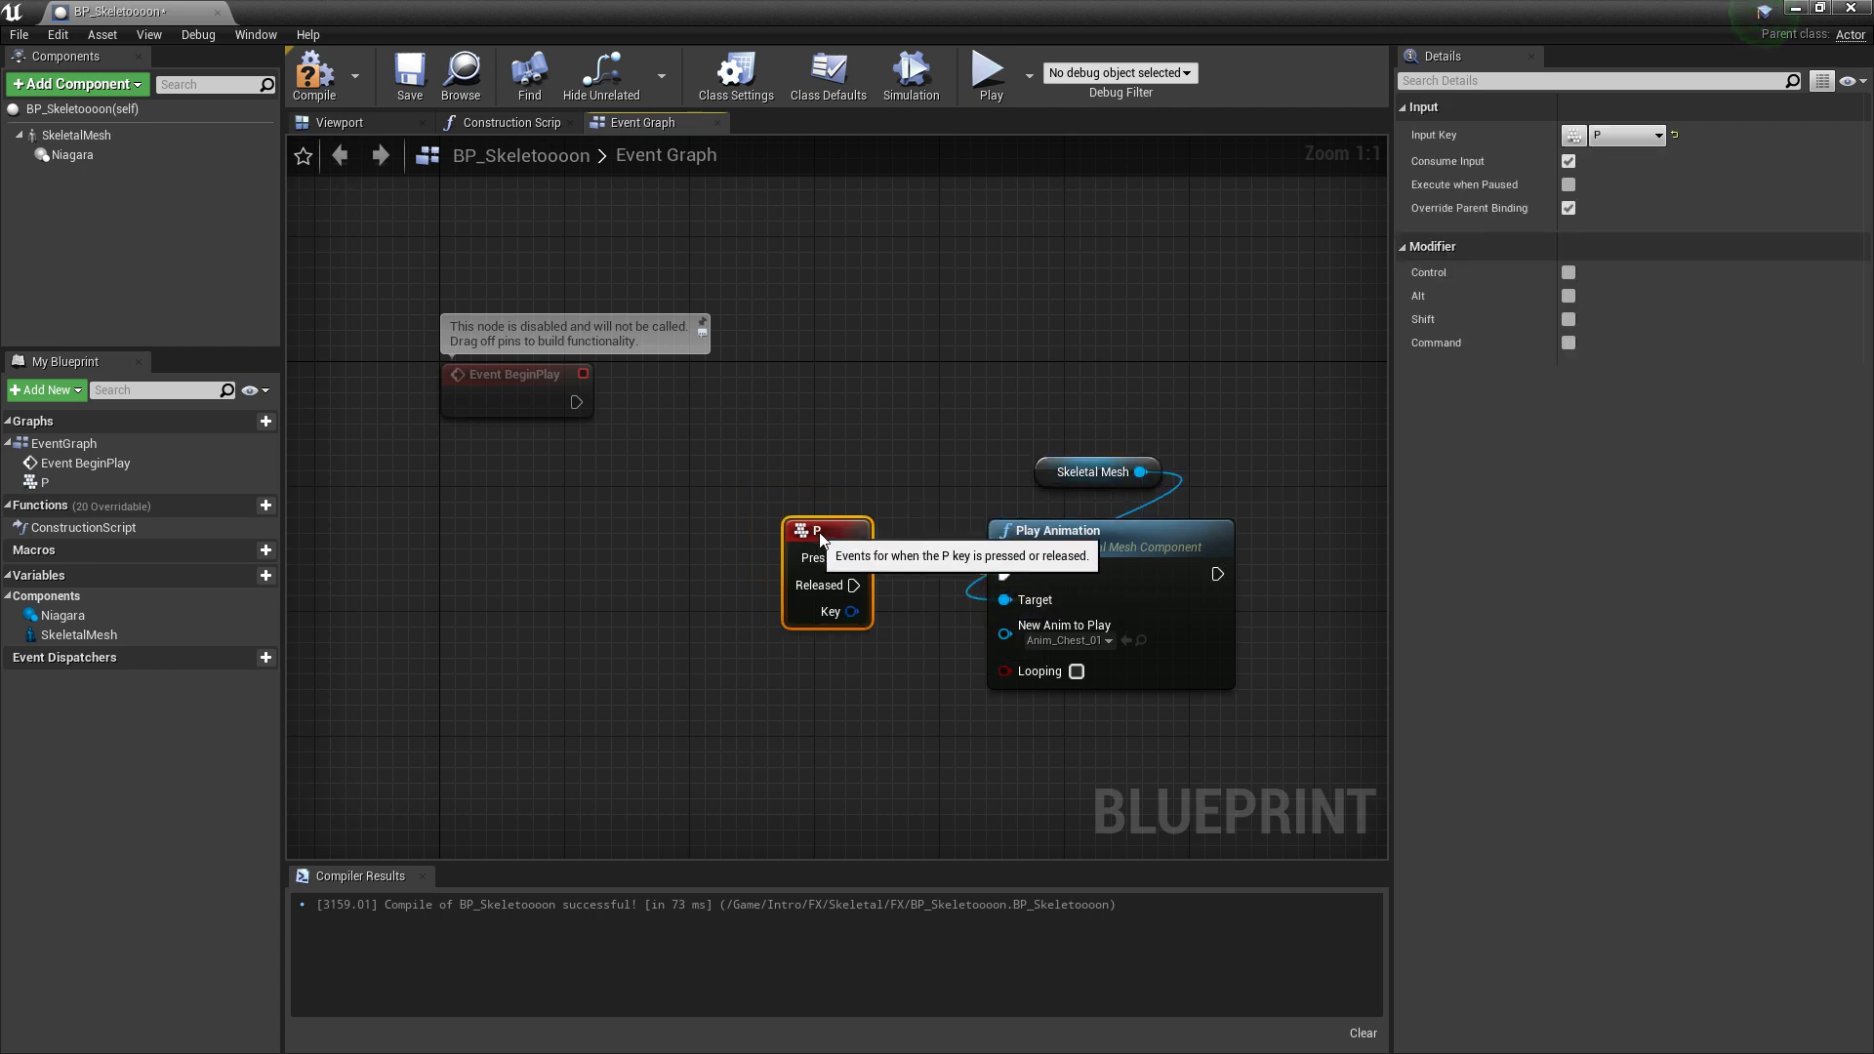
drag(870, 452, 778, 705)
right_drag(918, 537, 972, 494)
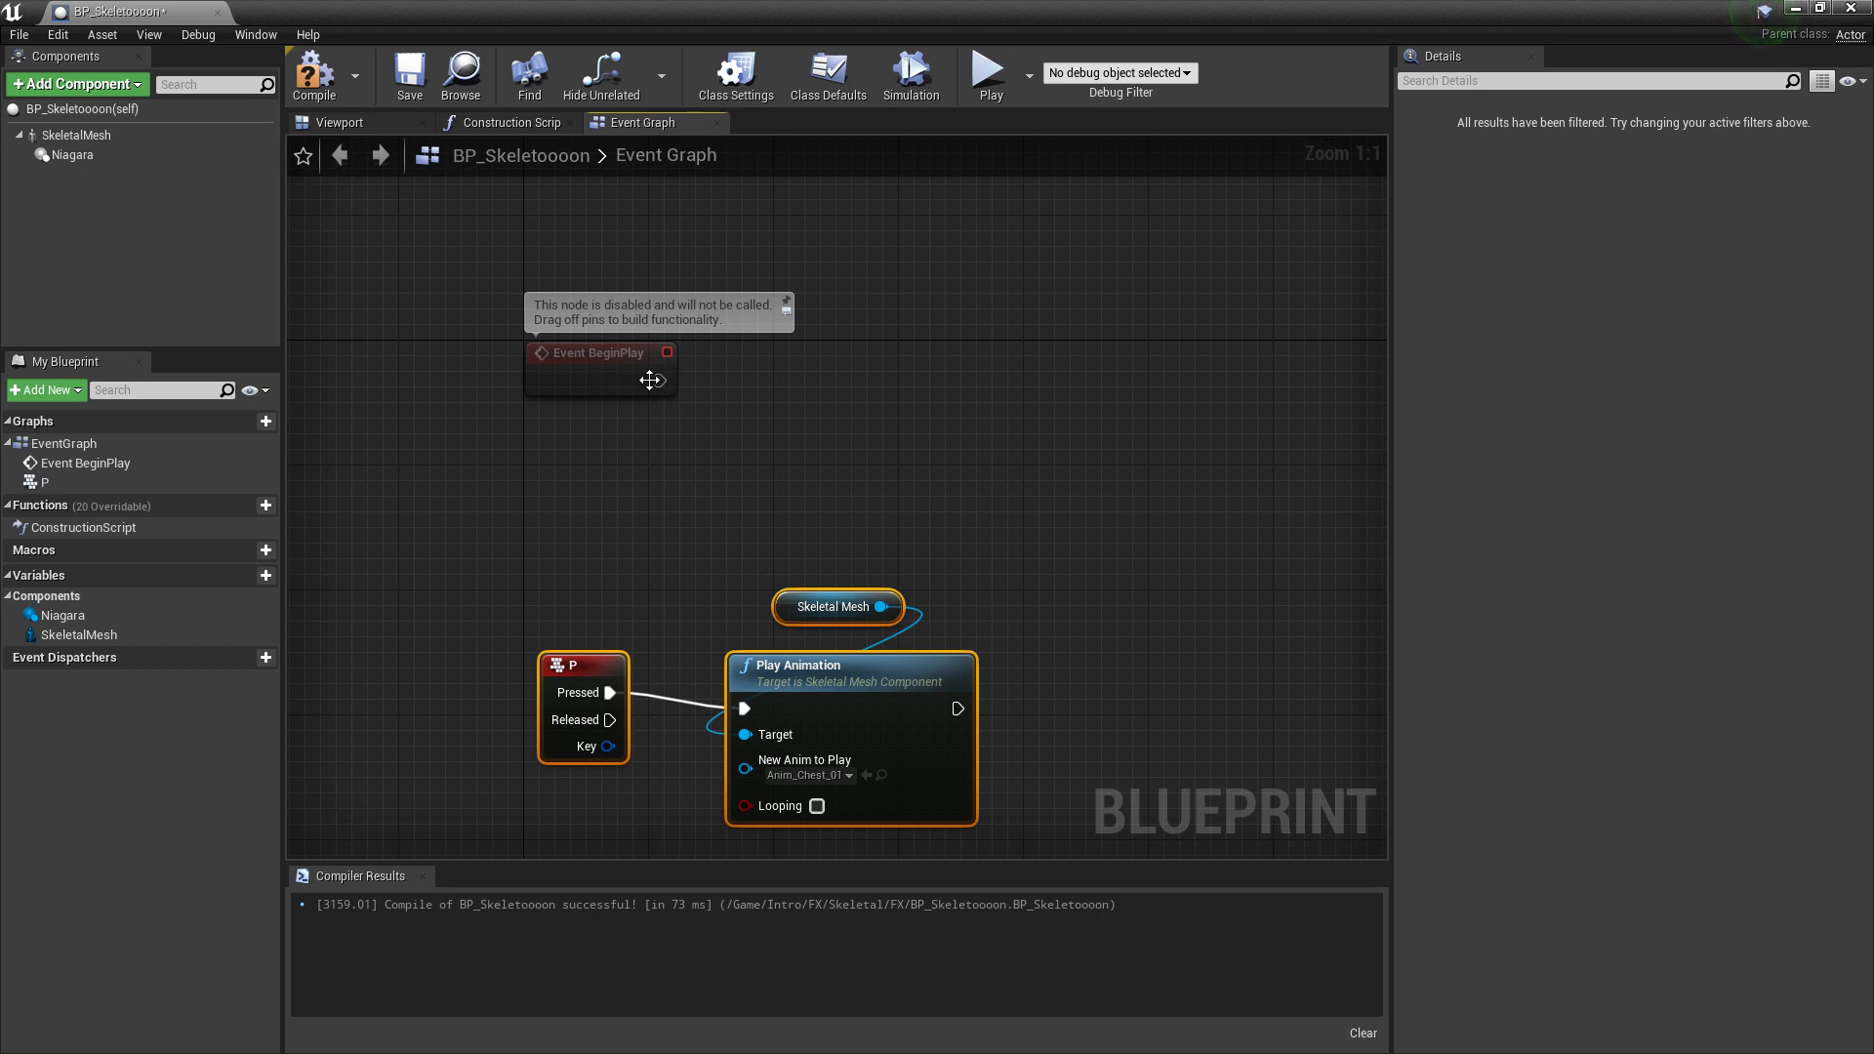
Have BeginPlay run Enable Input, fed by a Get Player Controller node
drag(661, 382, 877, 378)
text(enabl)
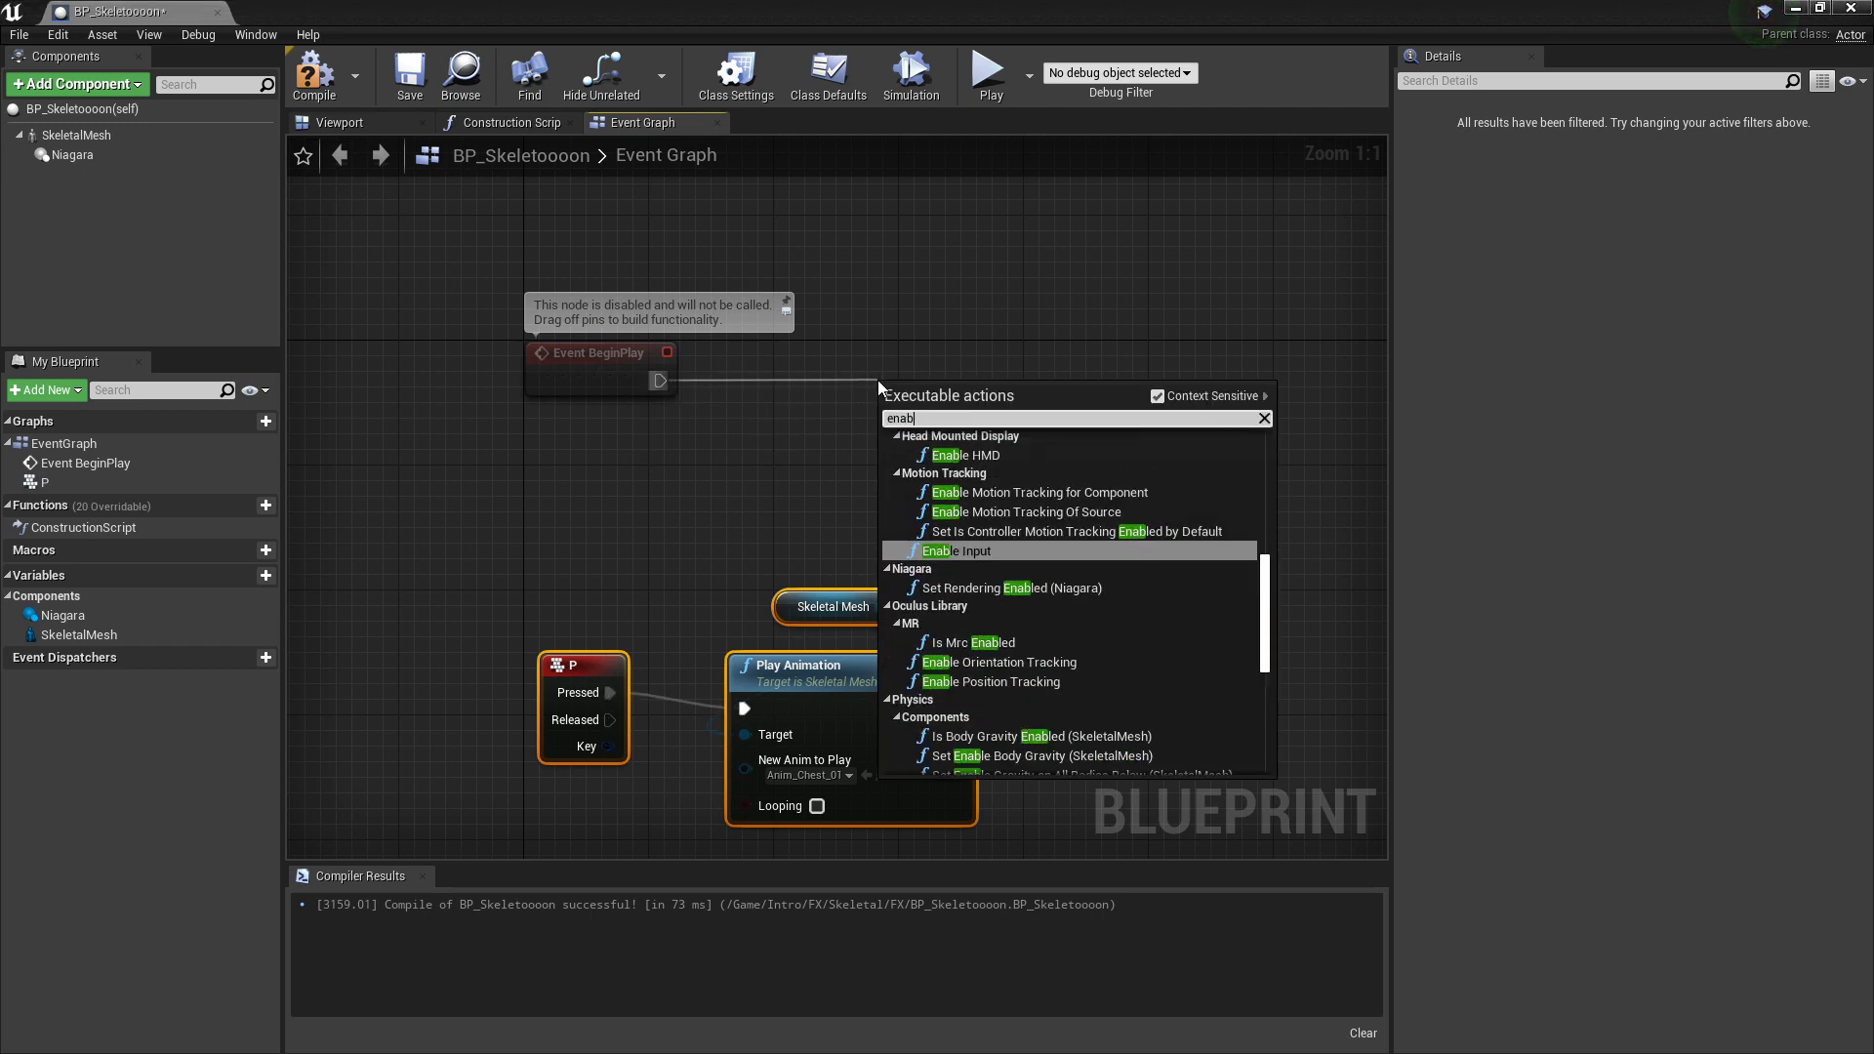
key(Return)
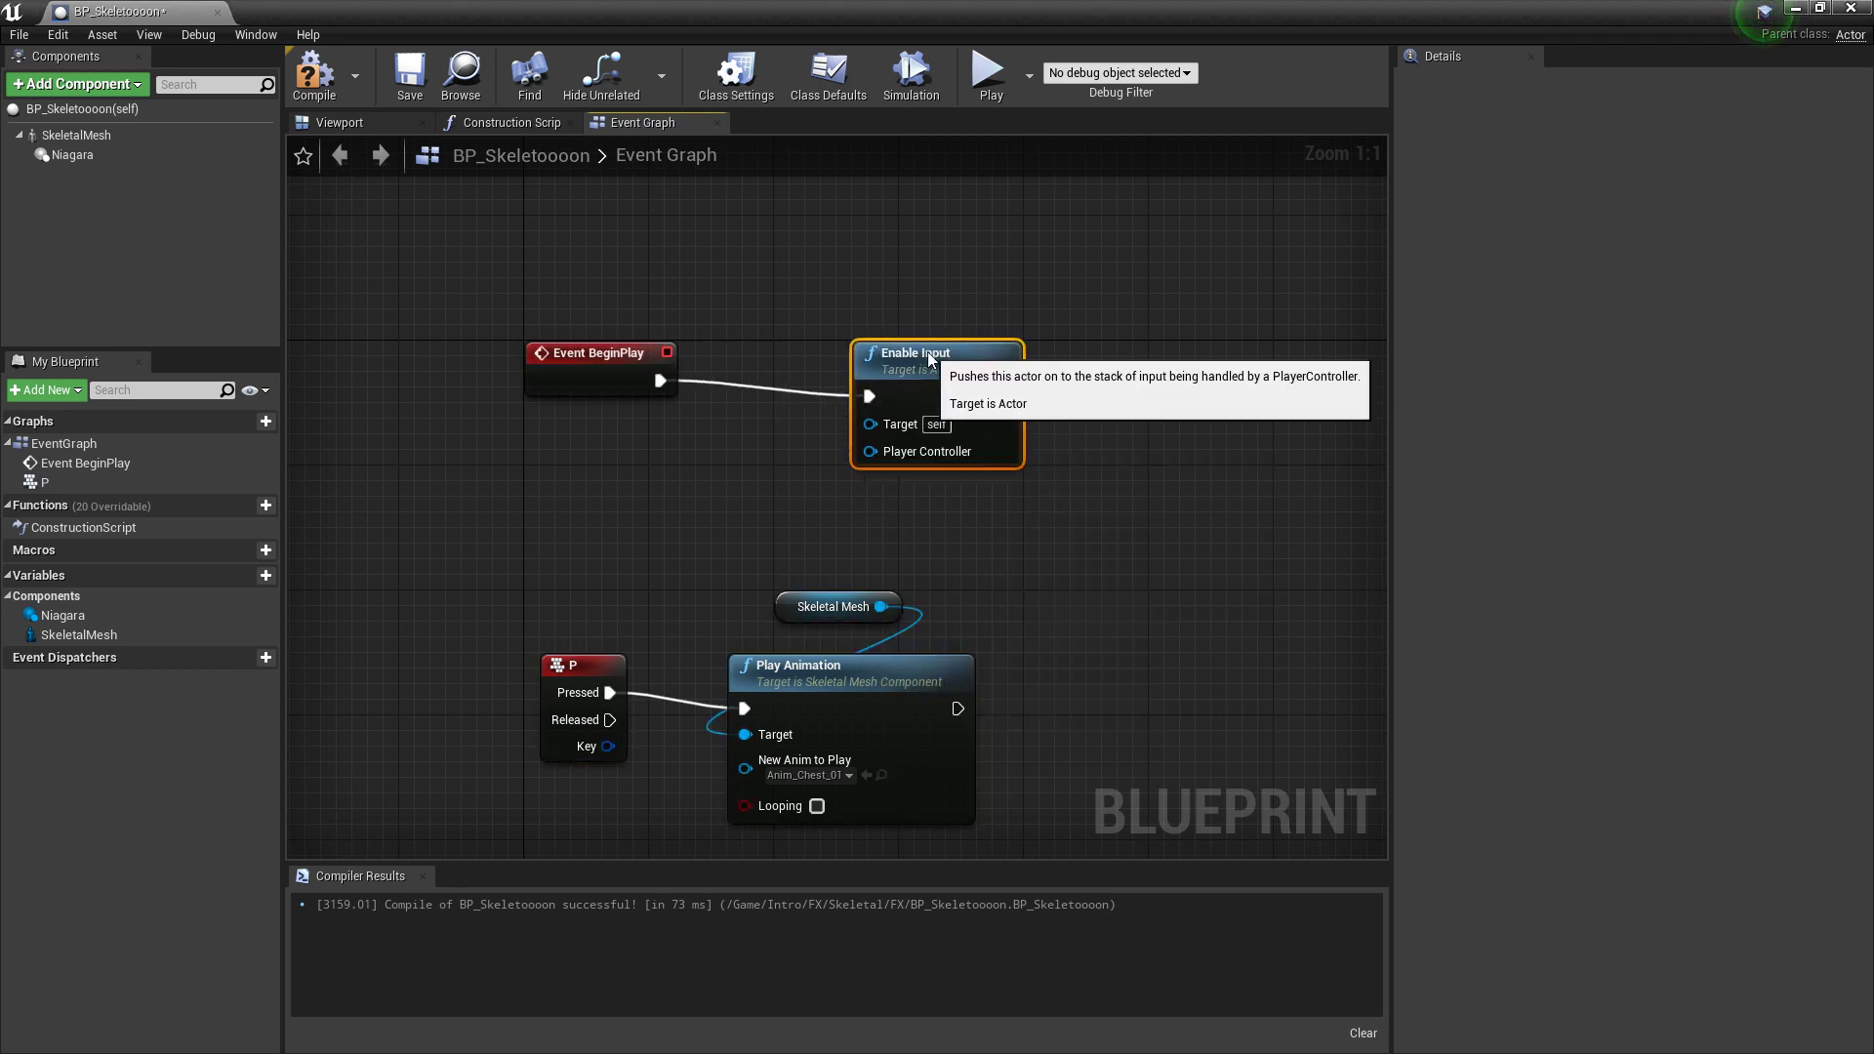
right_drag(772, 505, 829, 502)
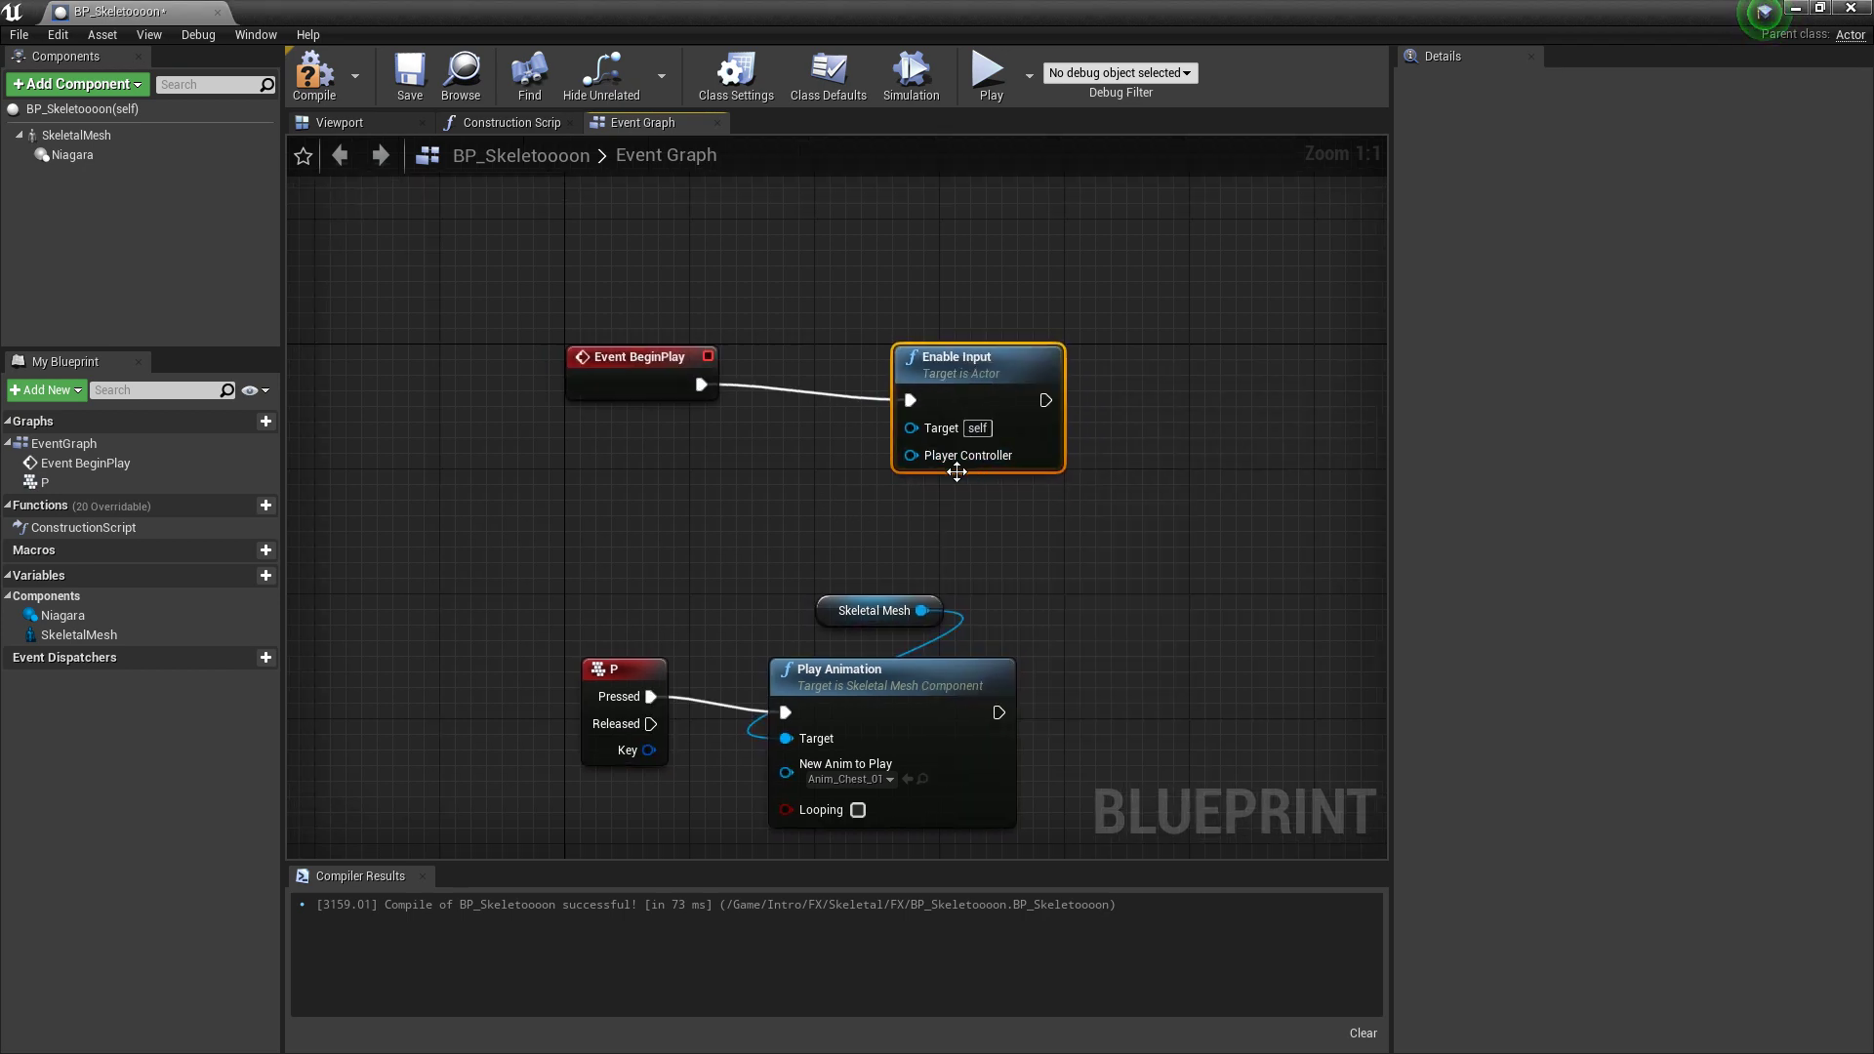
drag(912, 454, 699, 488)
text(get)
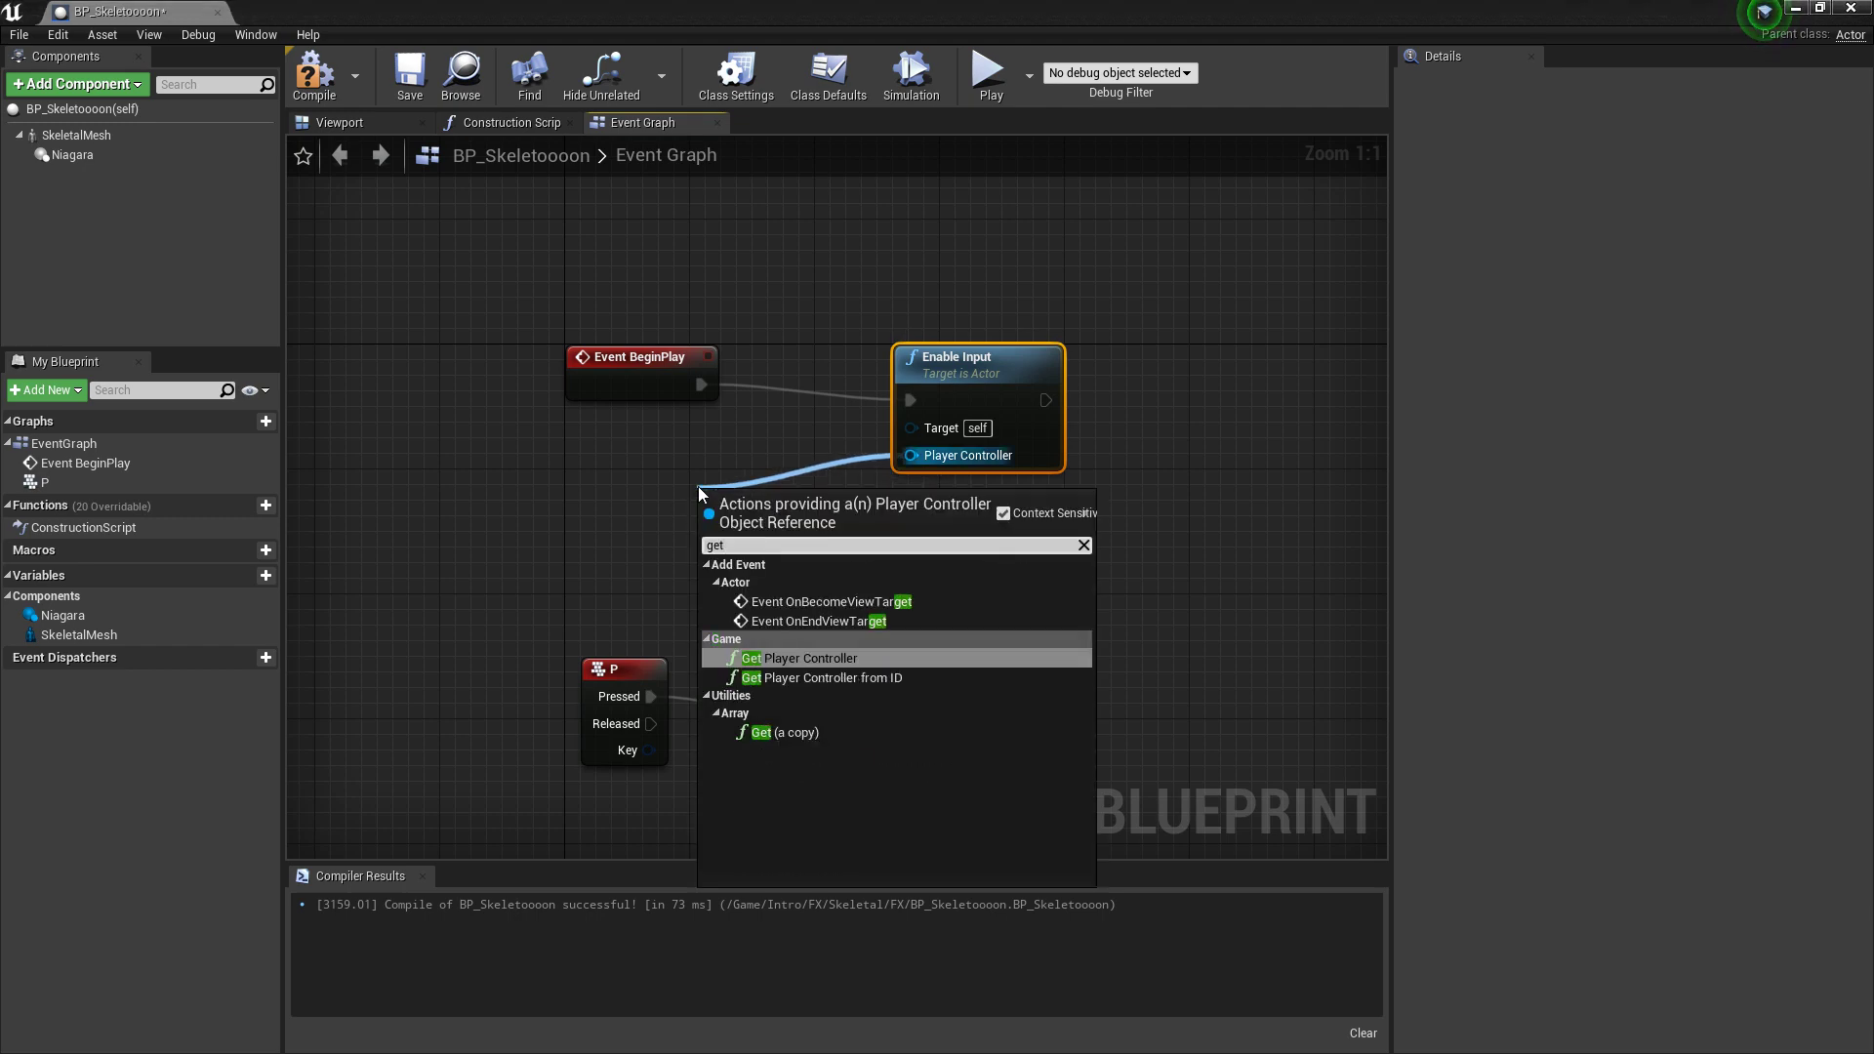
key(Return)
drag(804, 498, 960, 278)
drag(1162, 494, 903, 269)
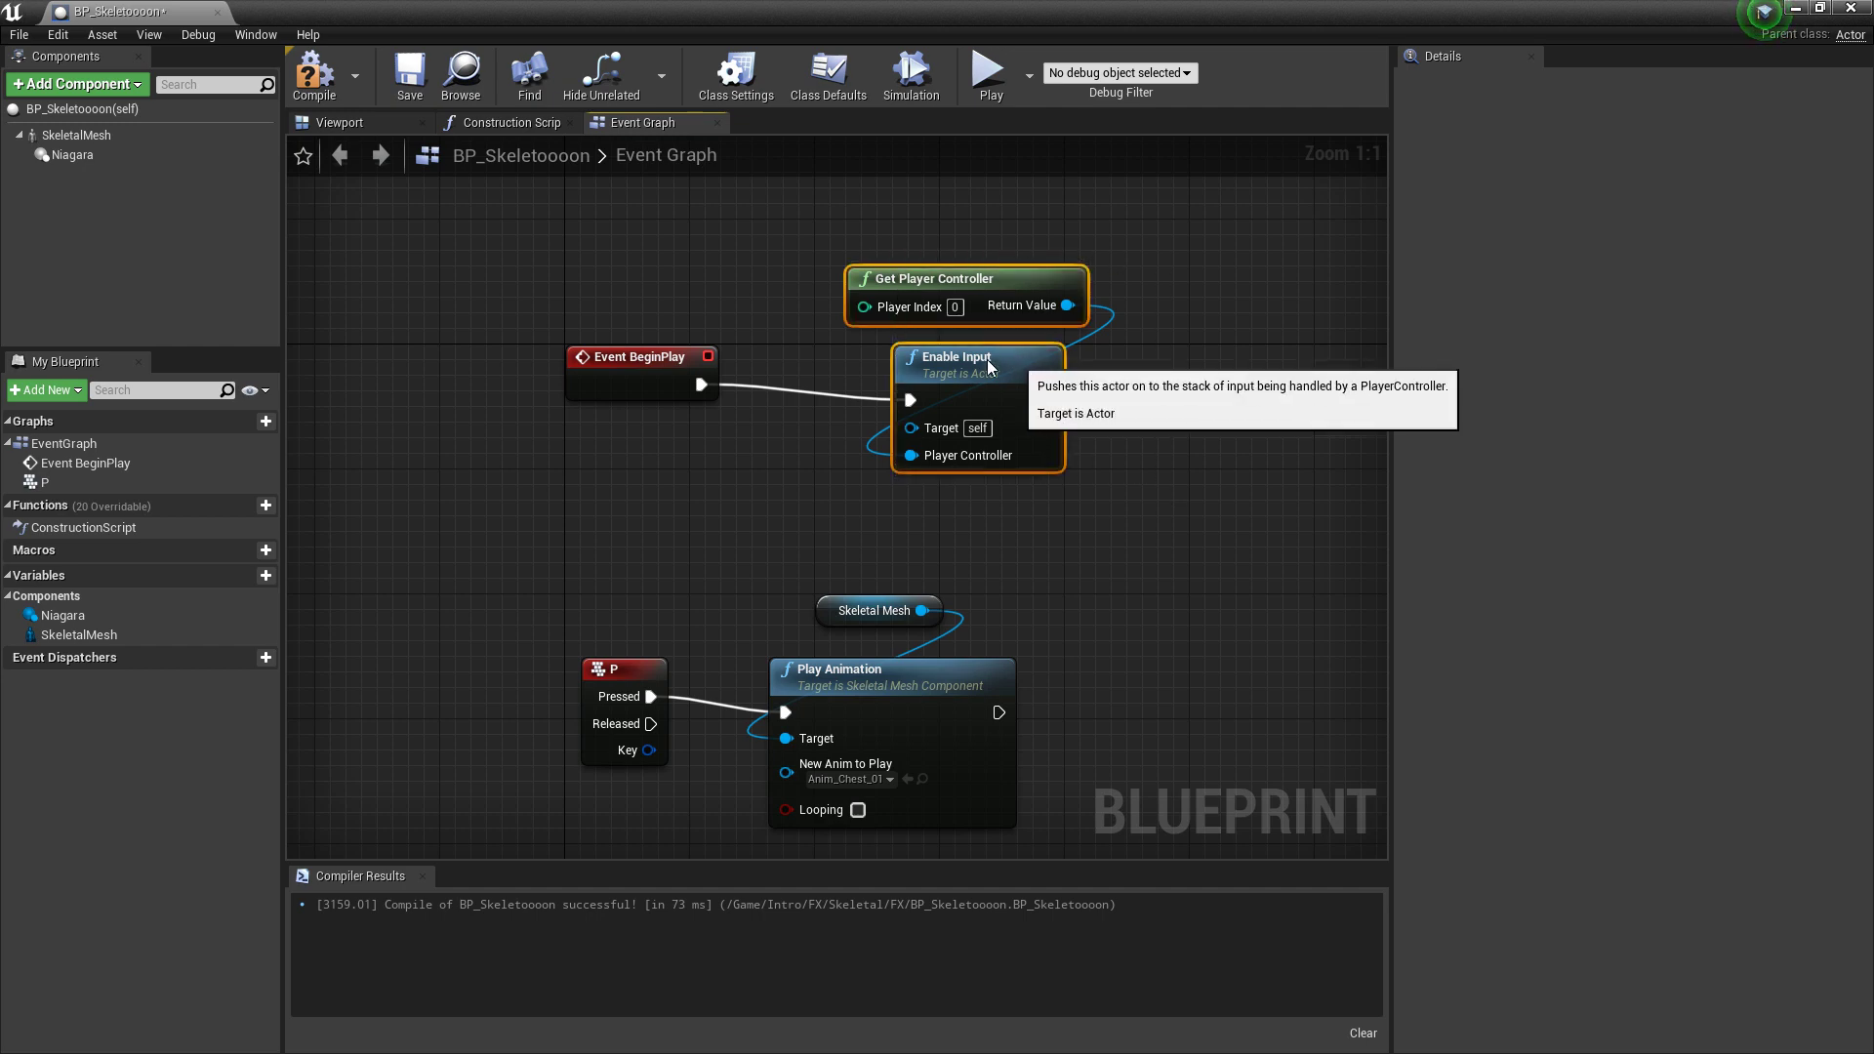
drag(1011, 358, 964, 360)
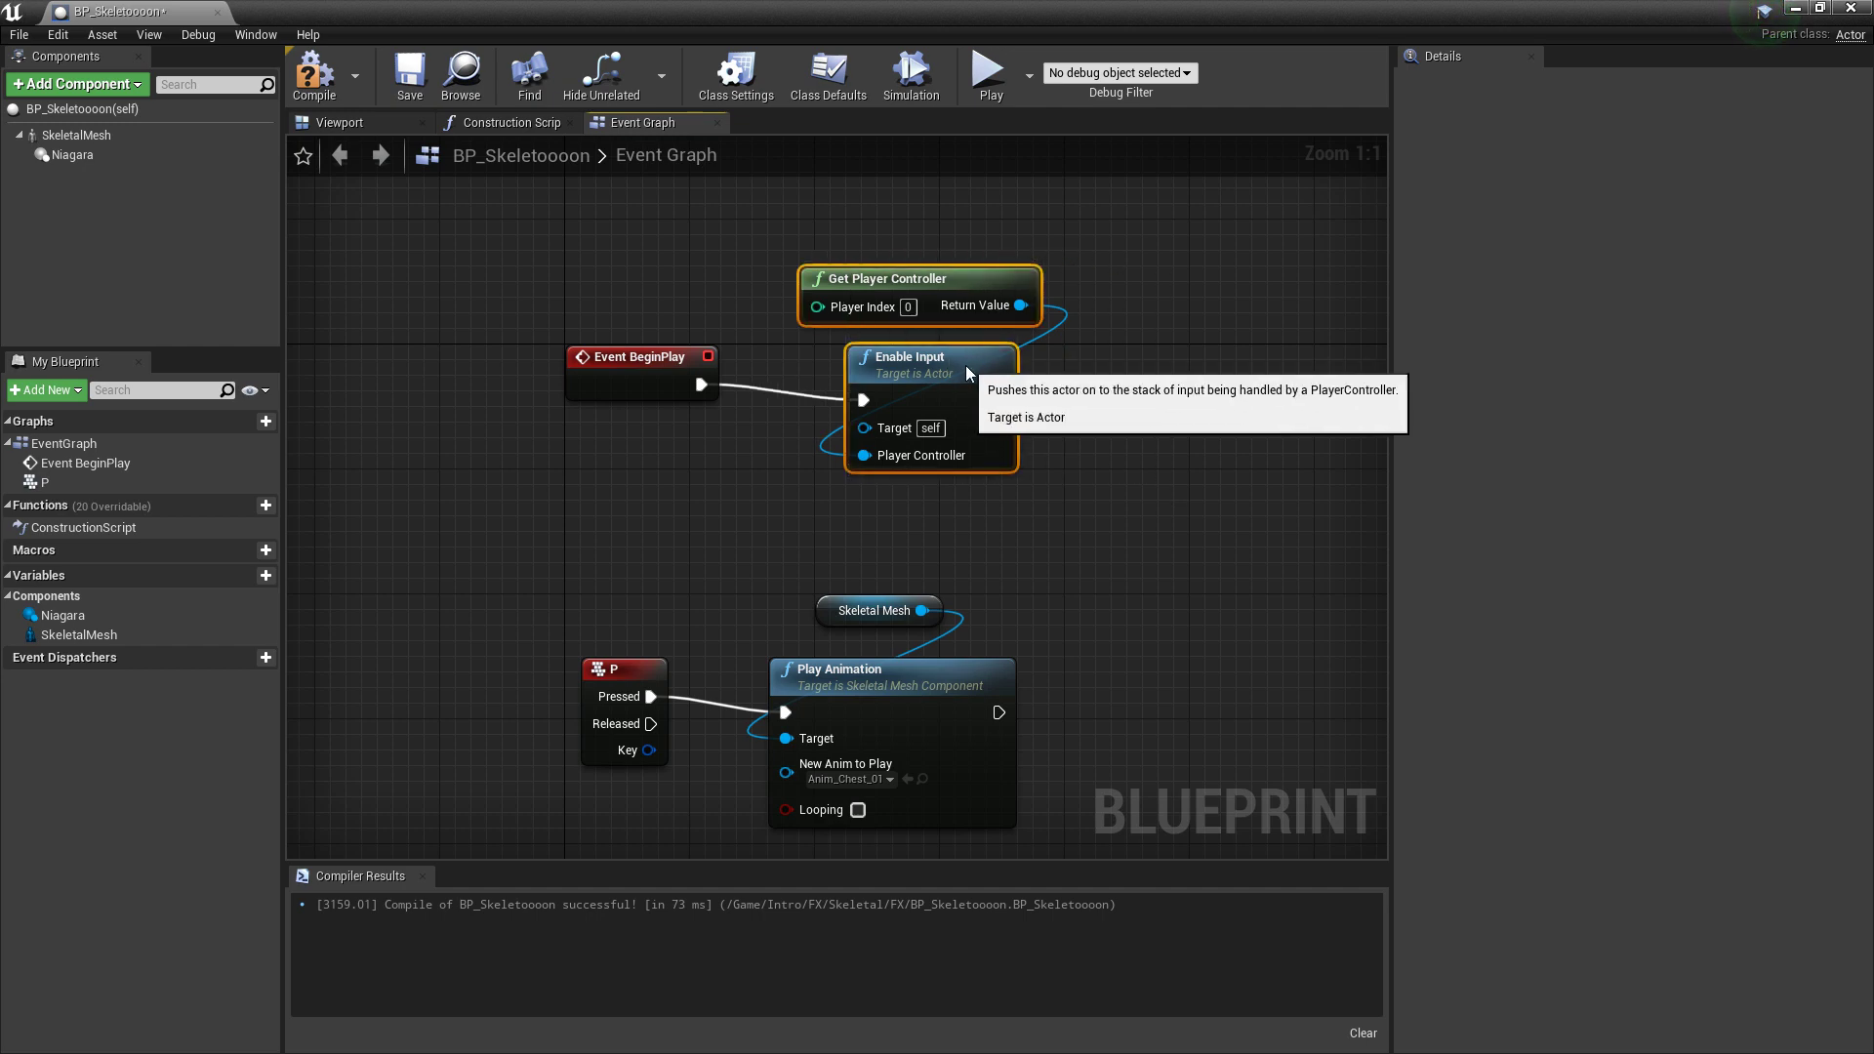
Compile and save the blueprint, then close the blueprint editor
click(307, 81)
click(410, 77)
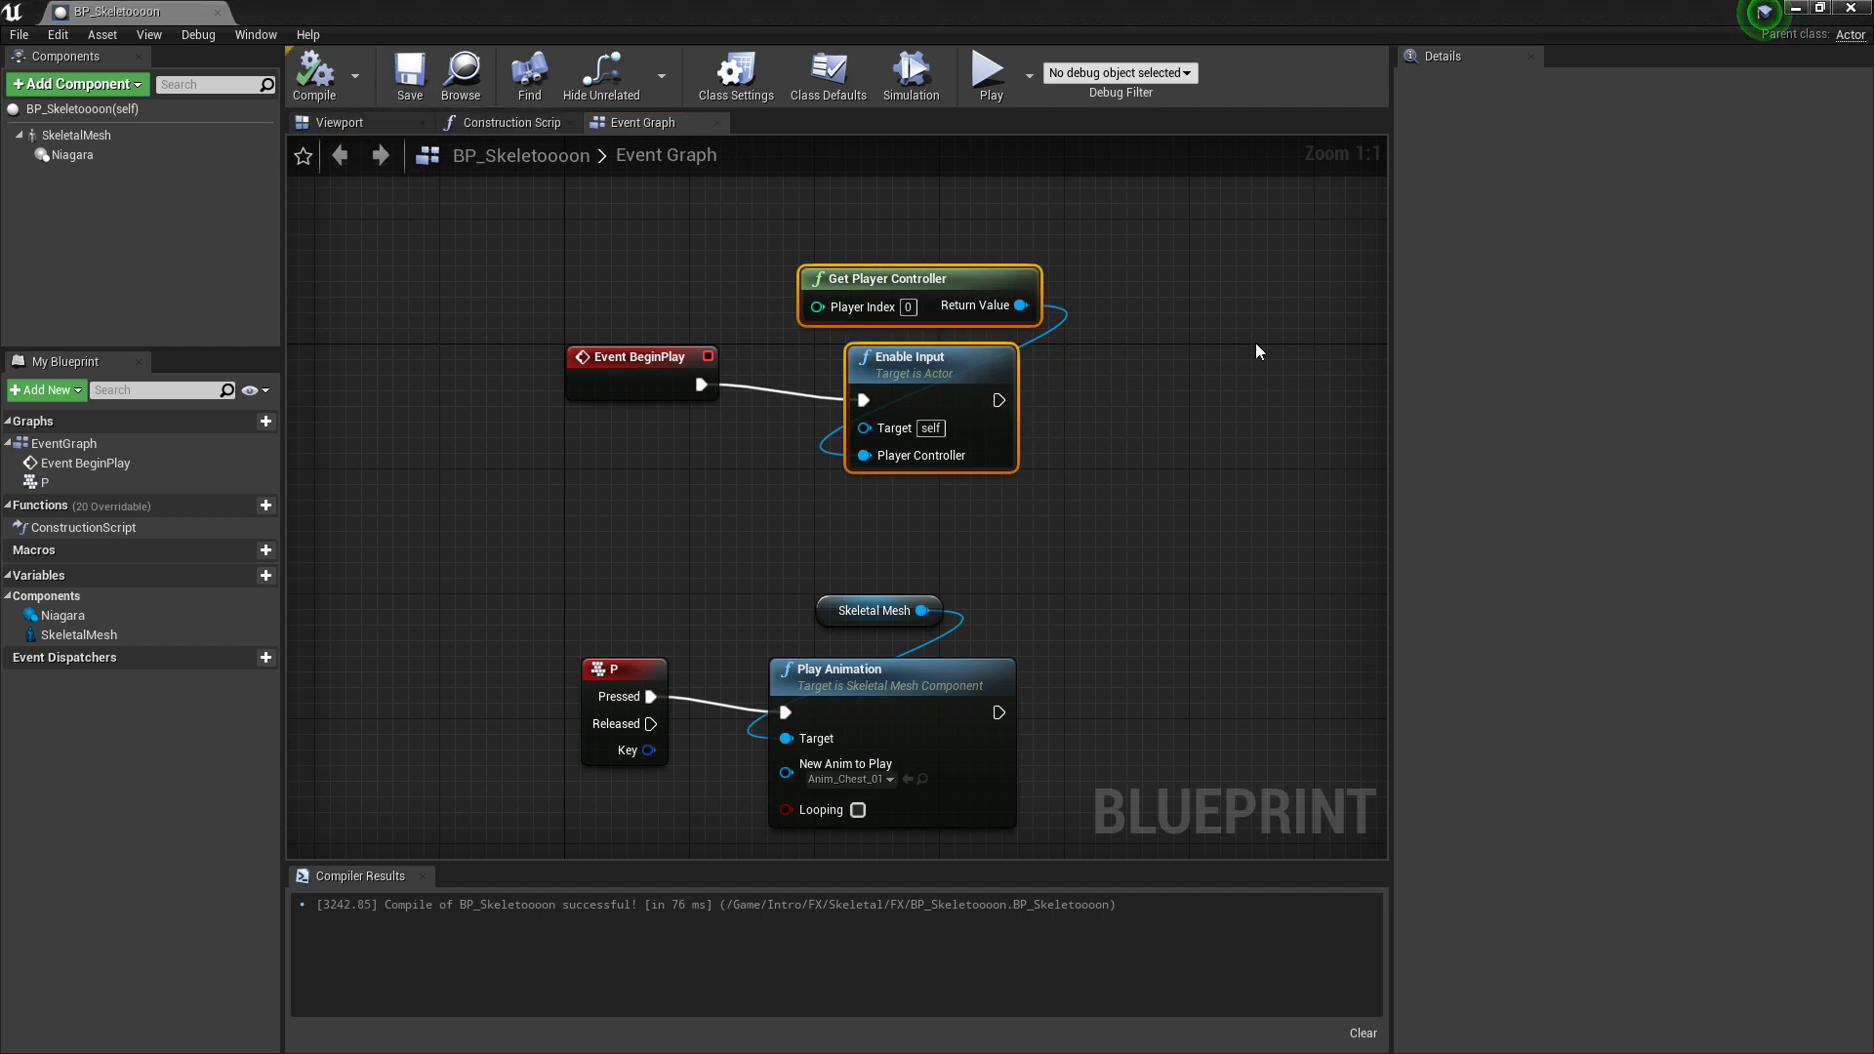
click(1852, 9)
Check NE_Skeletooon_01's Skeletal Mesh Location module, then reopen and minimize the chest blueprint
double_click(138, 845)
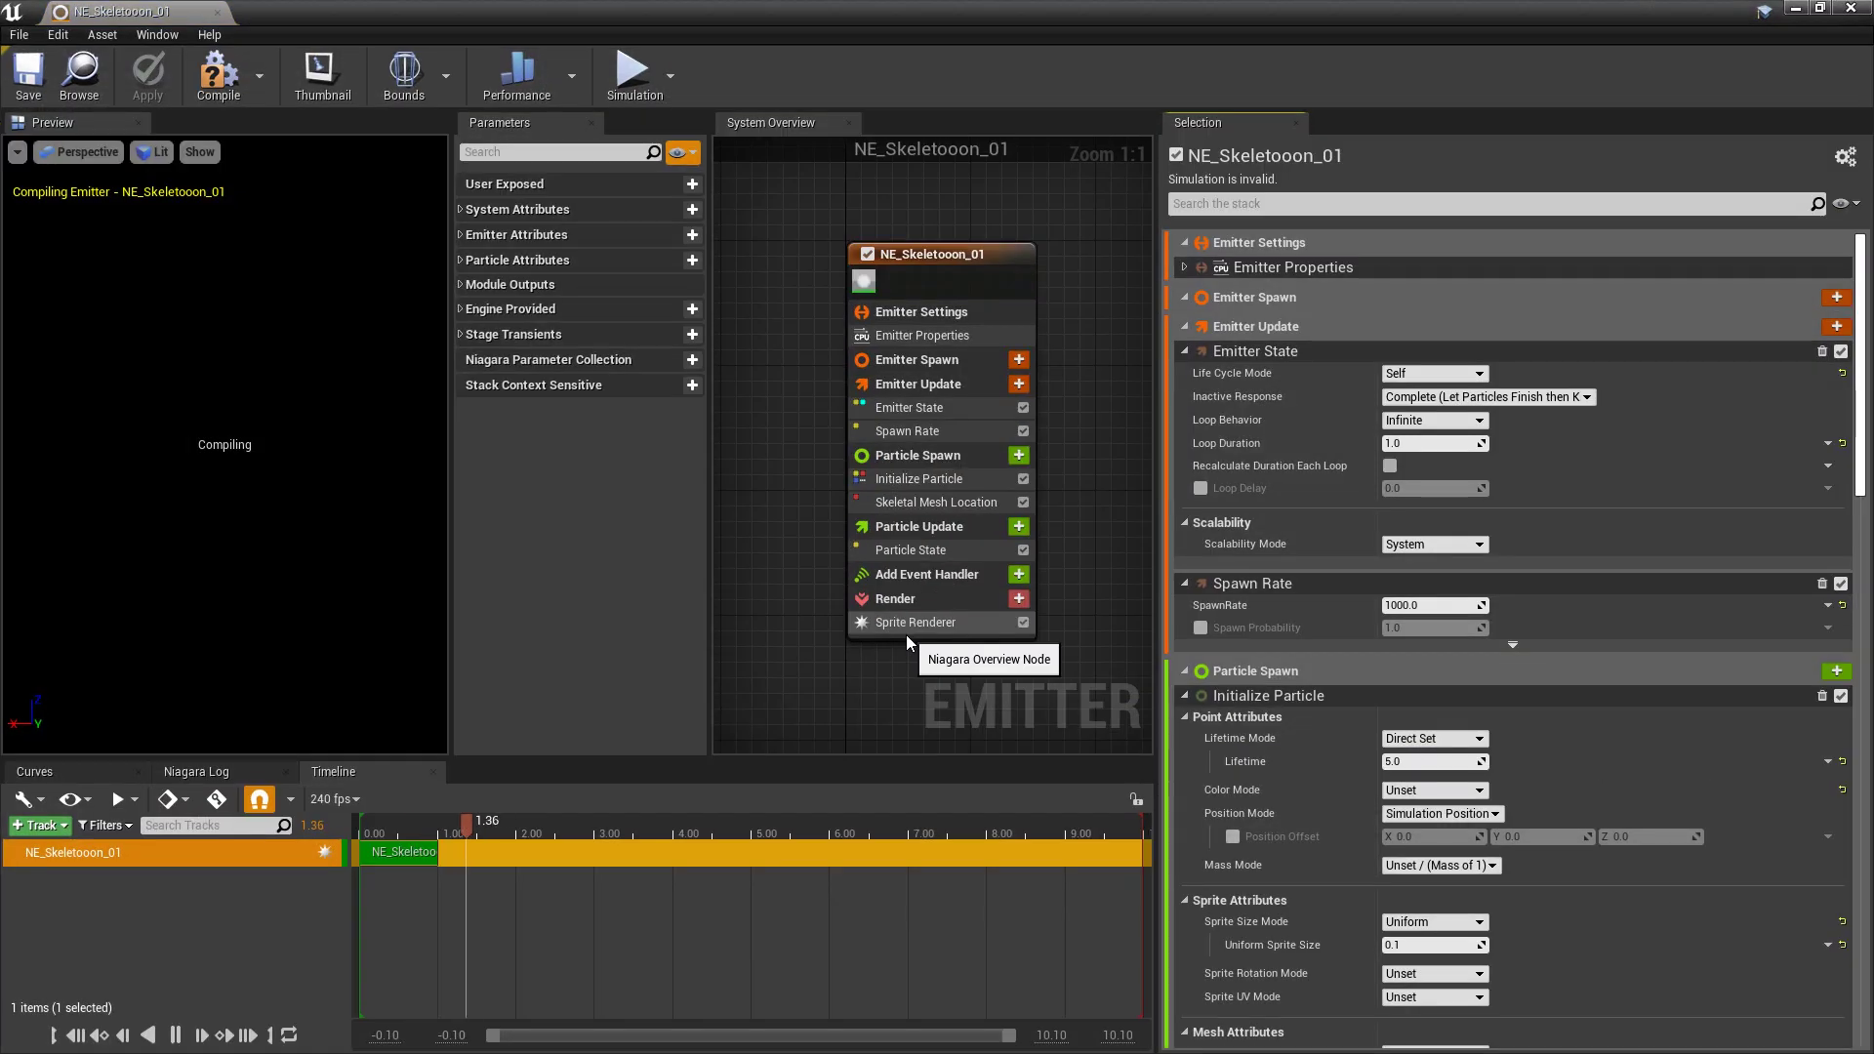
click(935, 502)
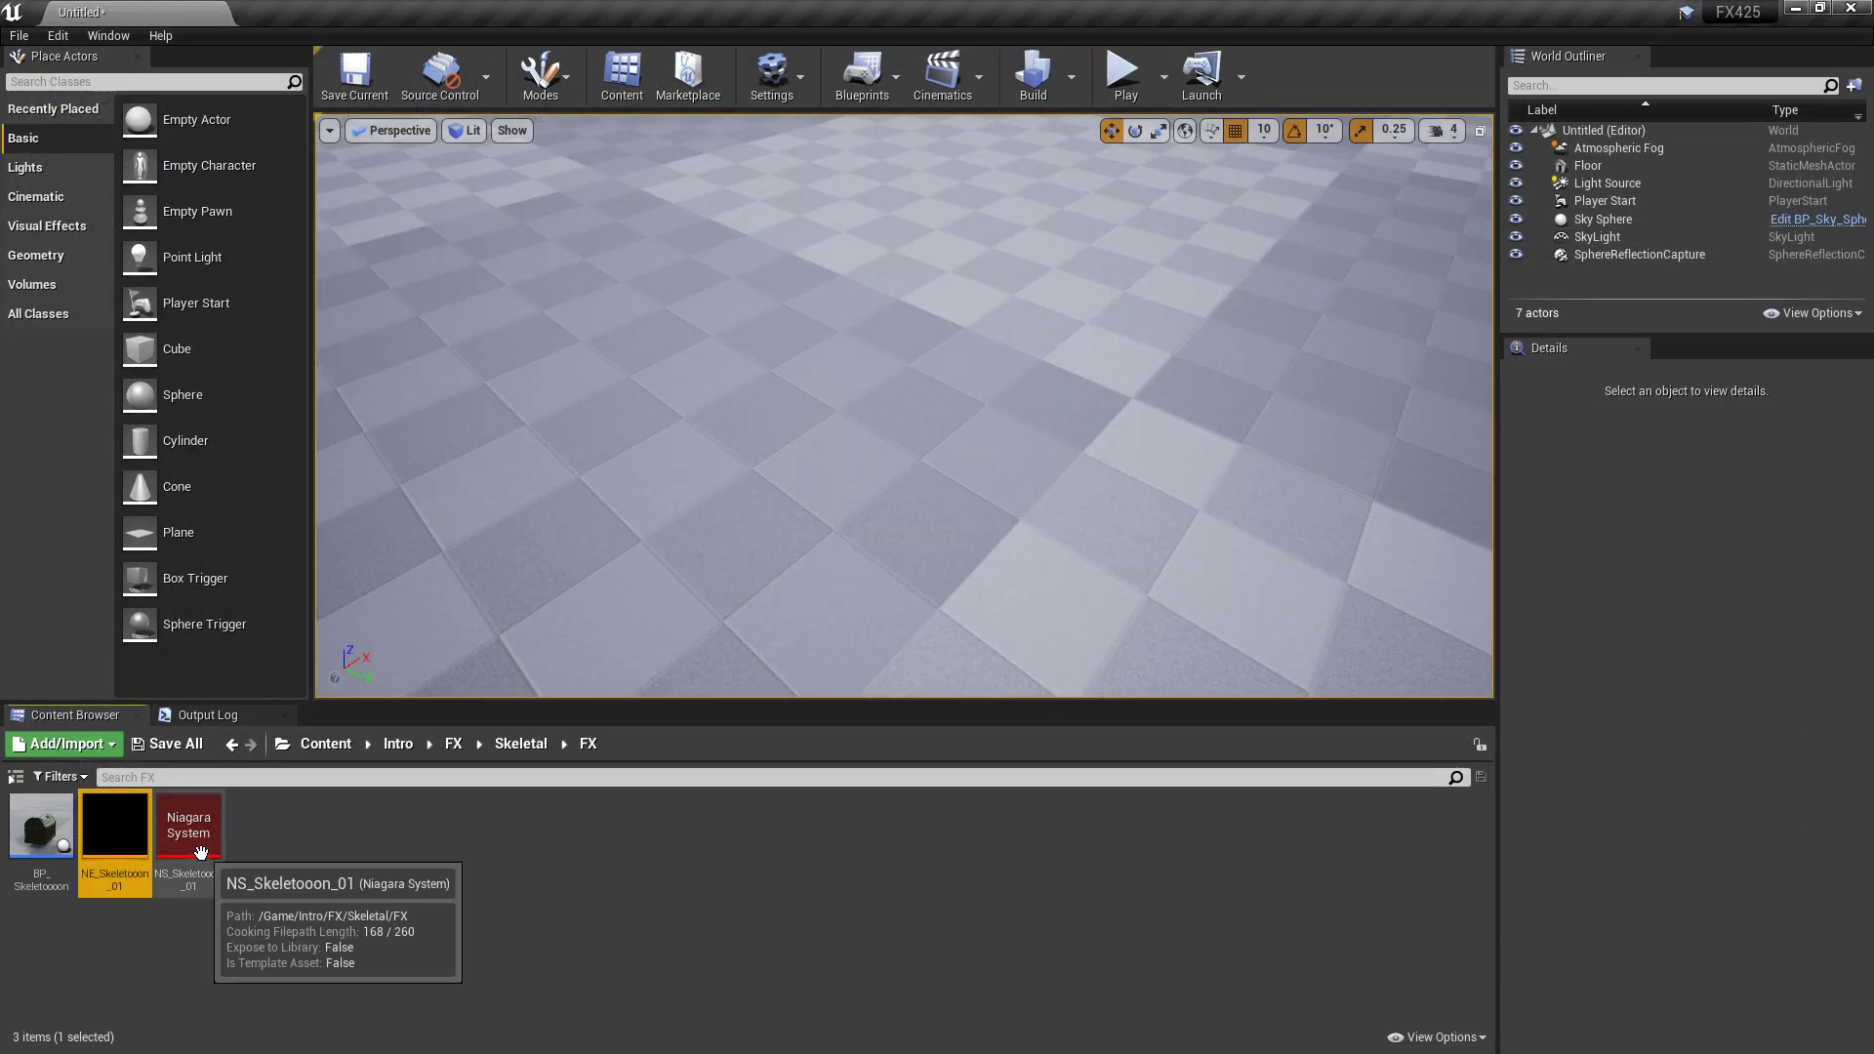
double_click(35, 822)
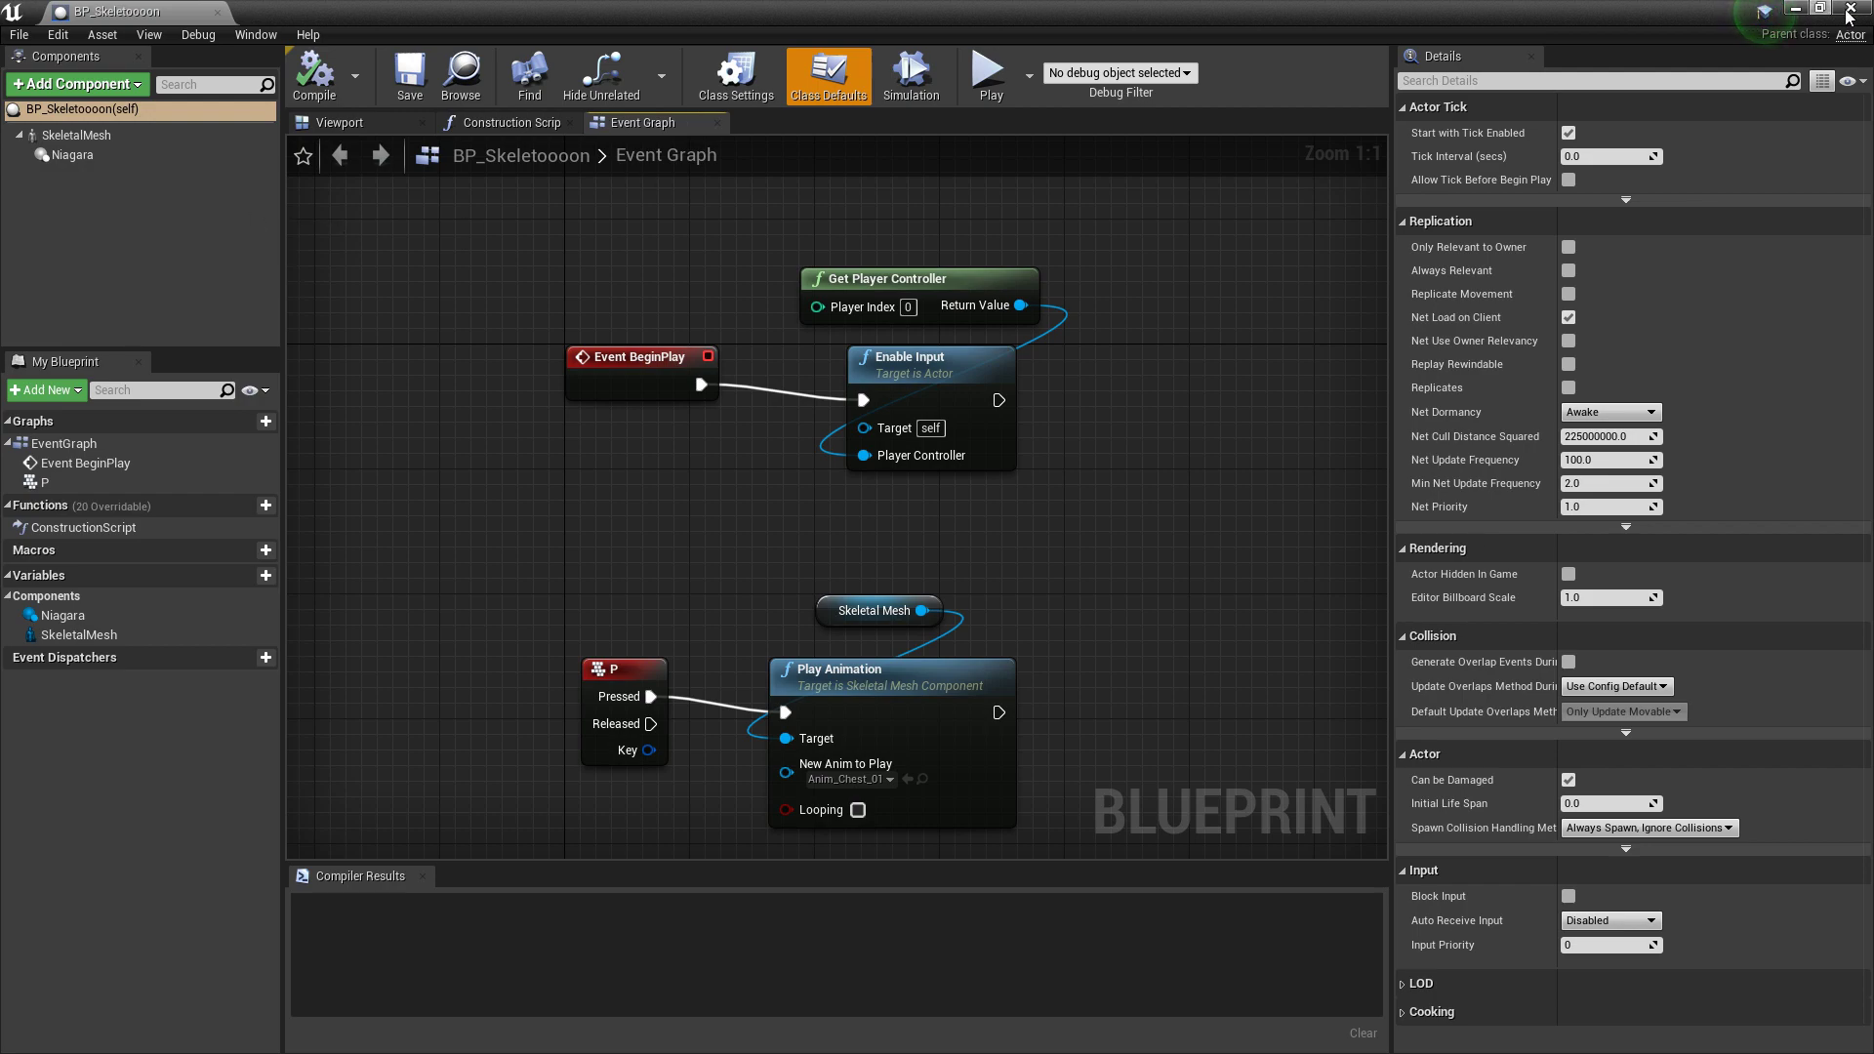
click(1795, 8)
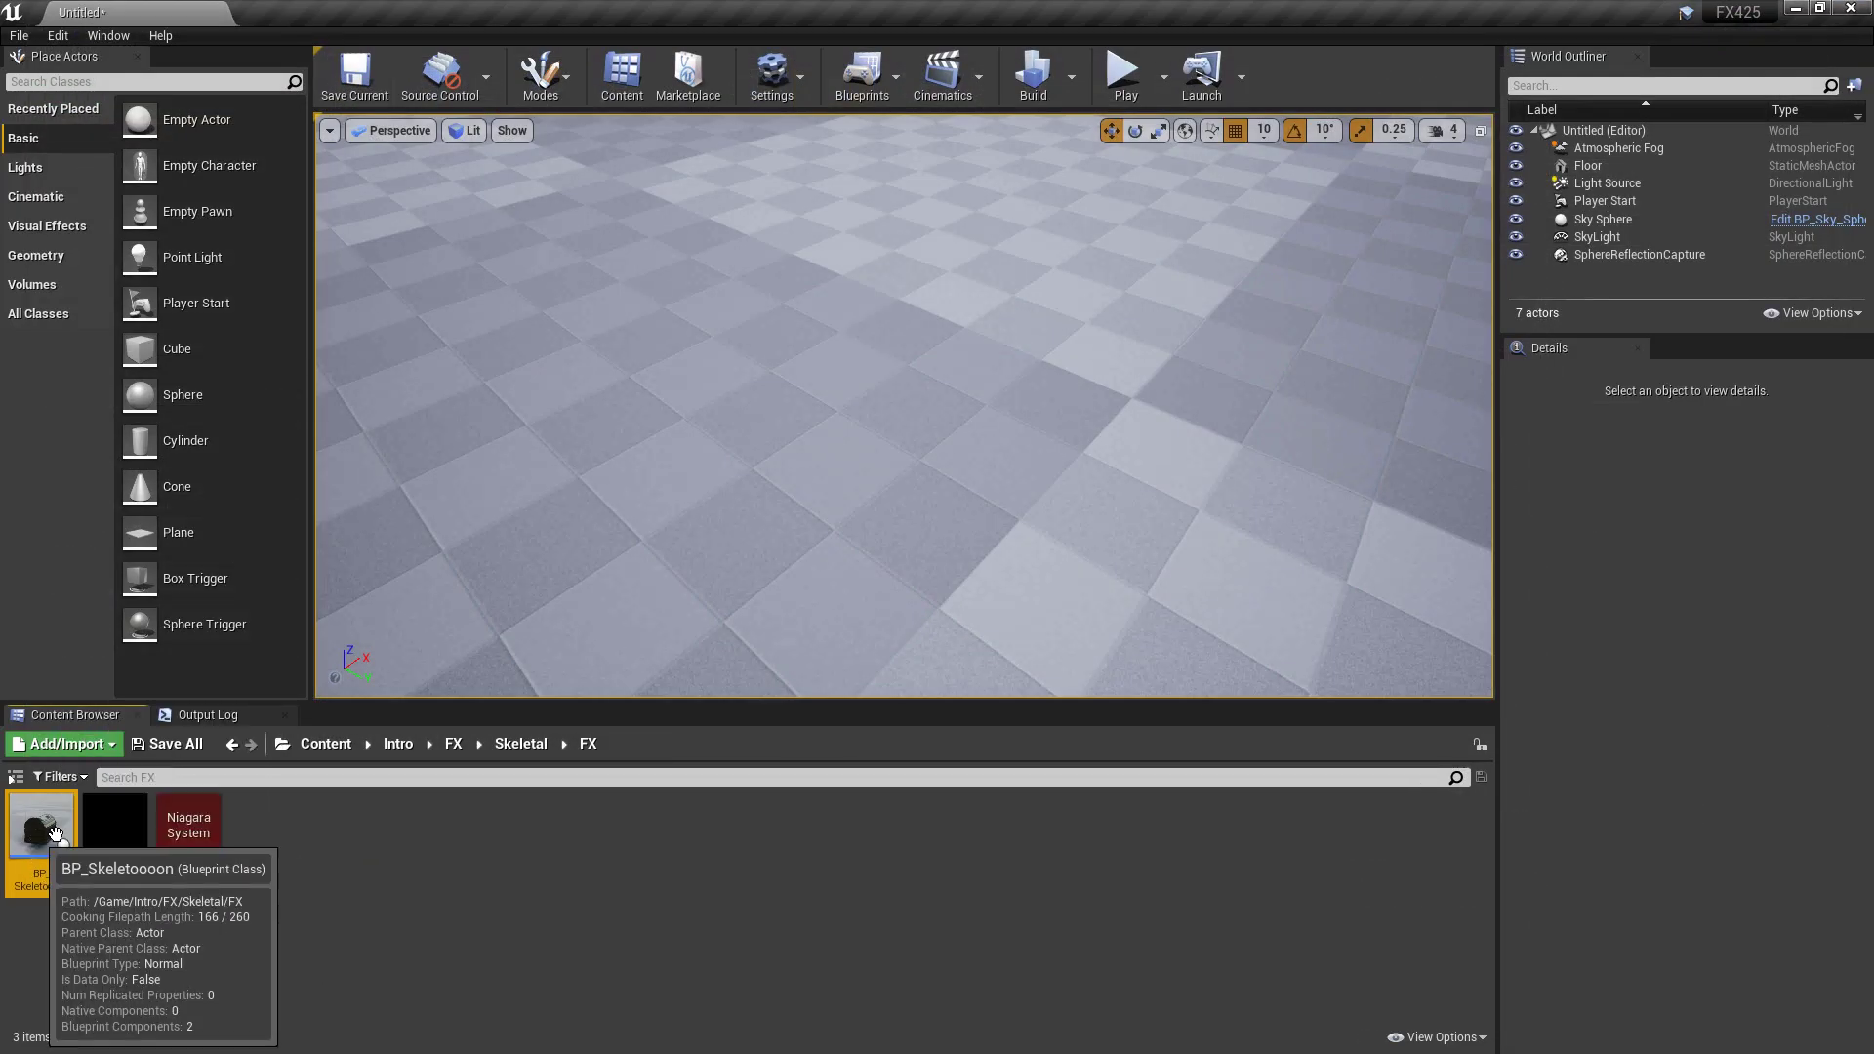
Place BP_Skeletoooon in the level, start Play-in-Editor, and walk toward the chest
drag(39, 837, 928, 393)
key(ctrl+z)
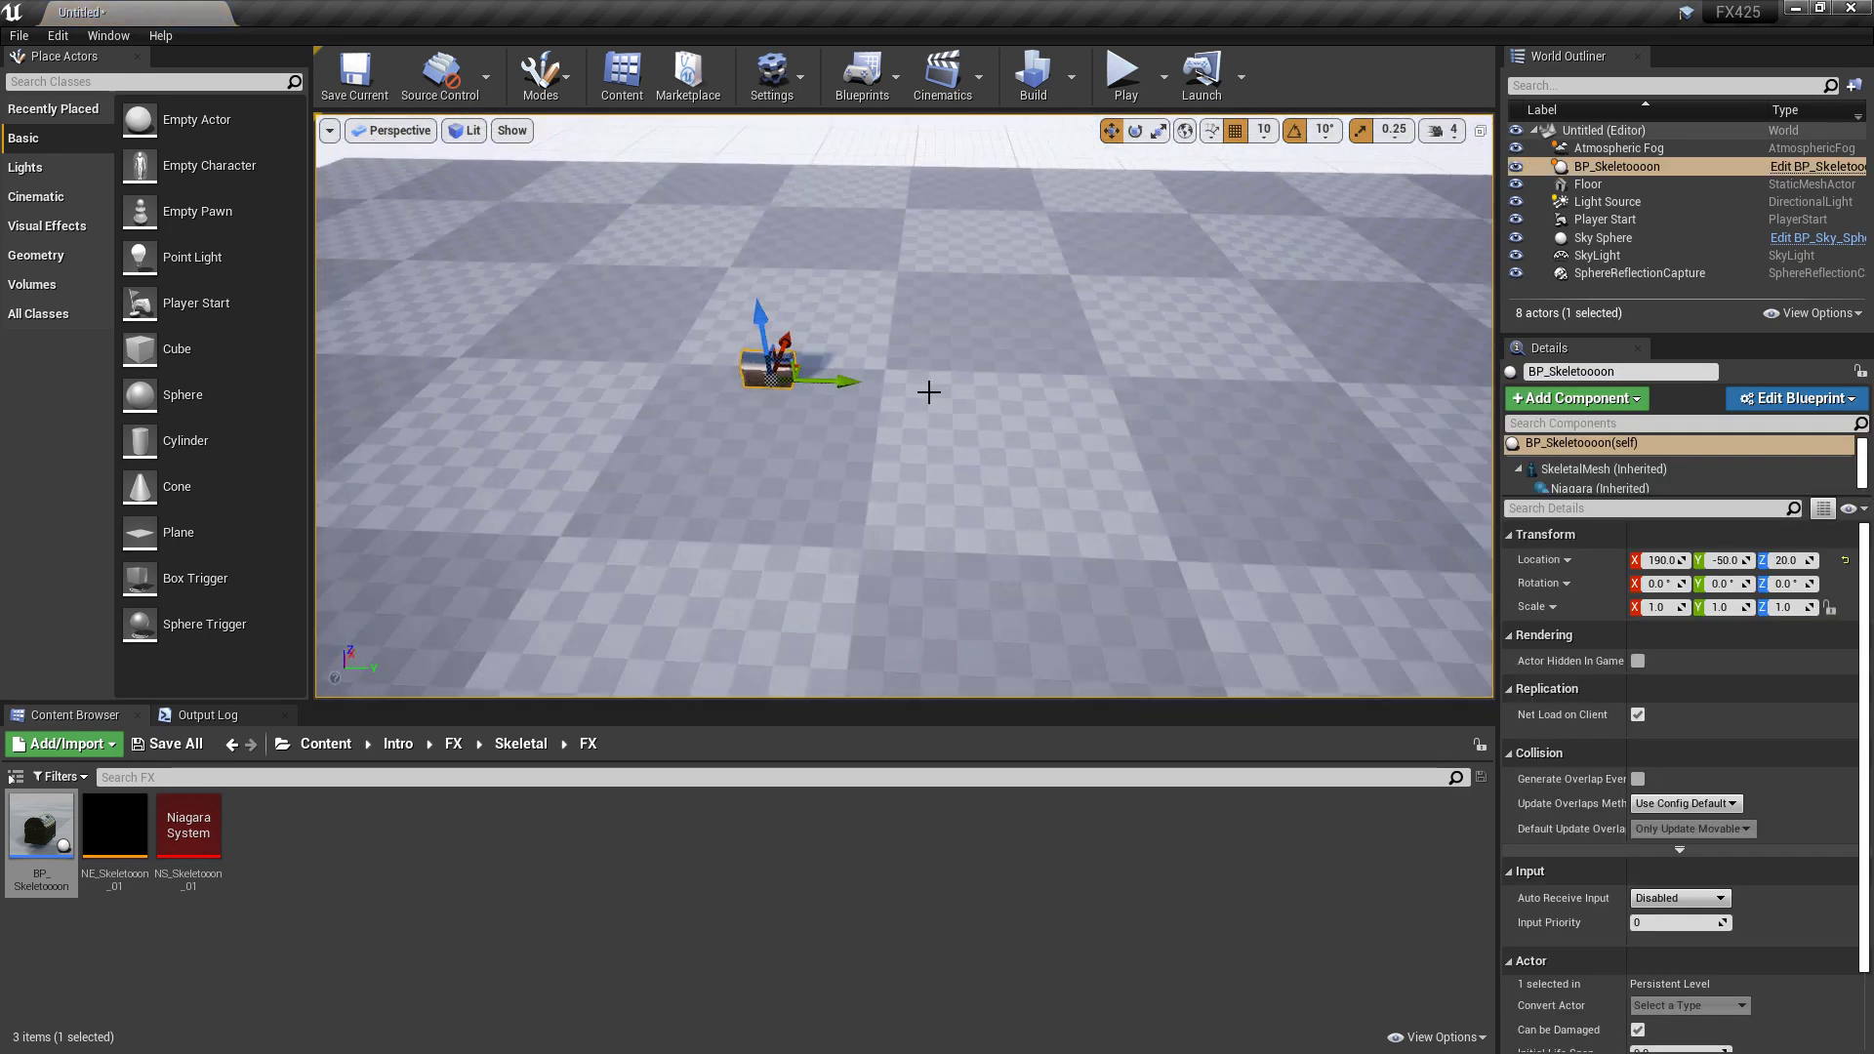
click(1125, 71)
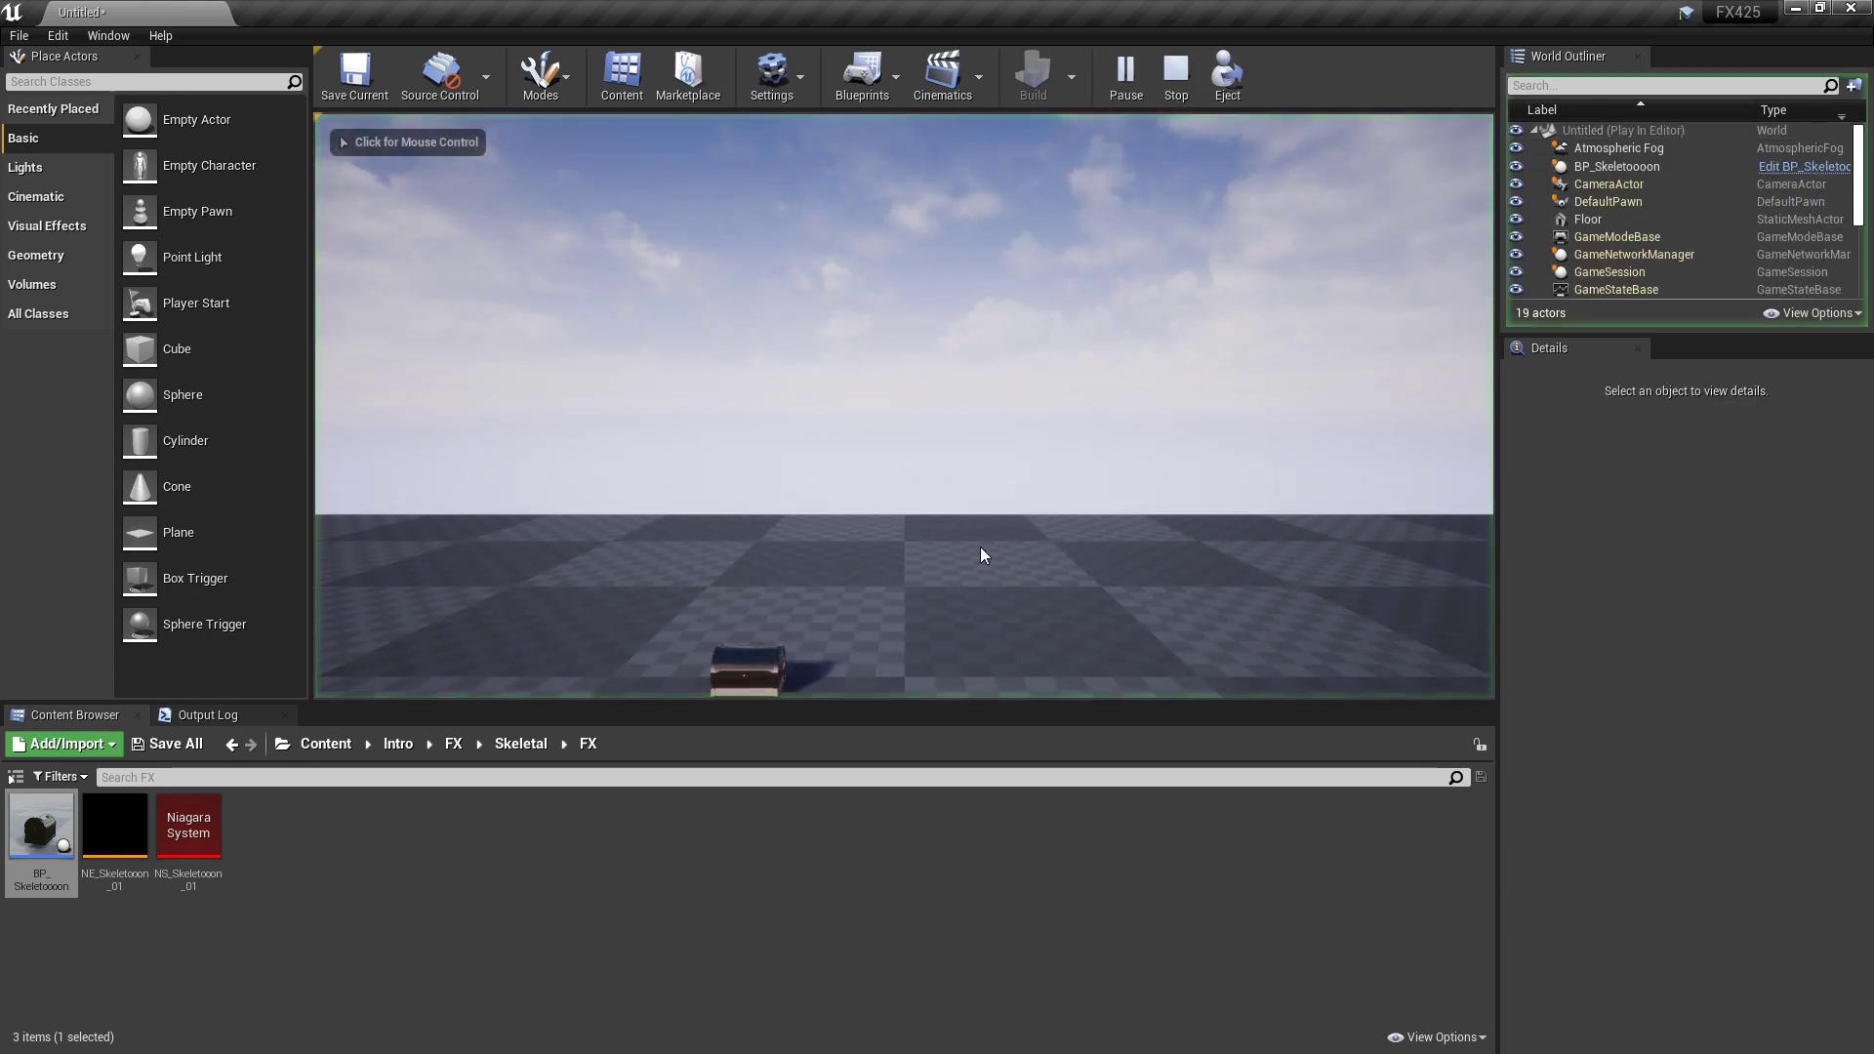
key(w)
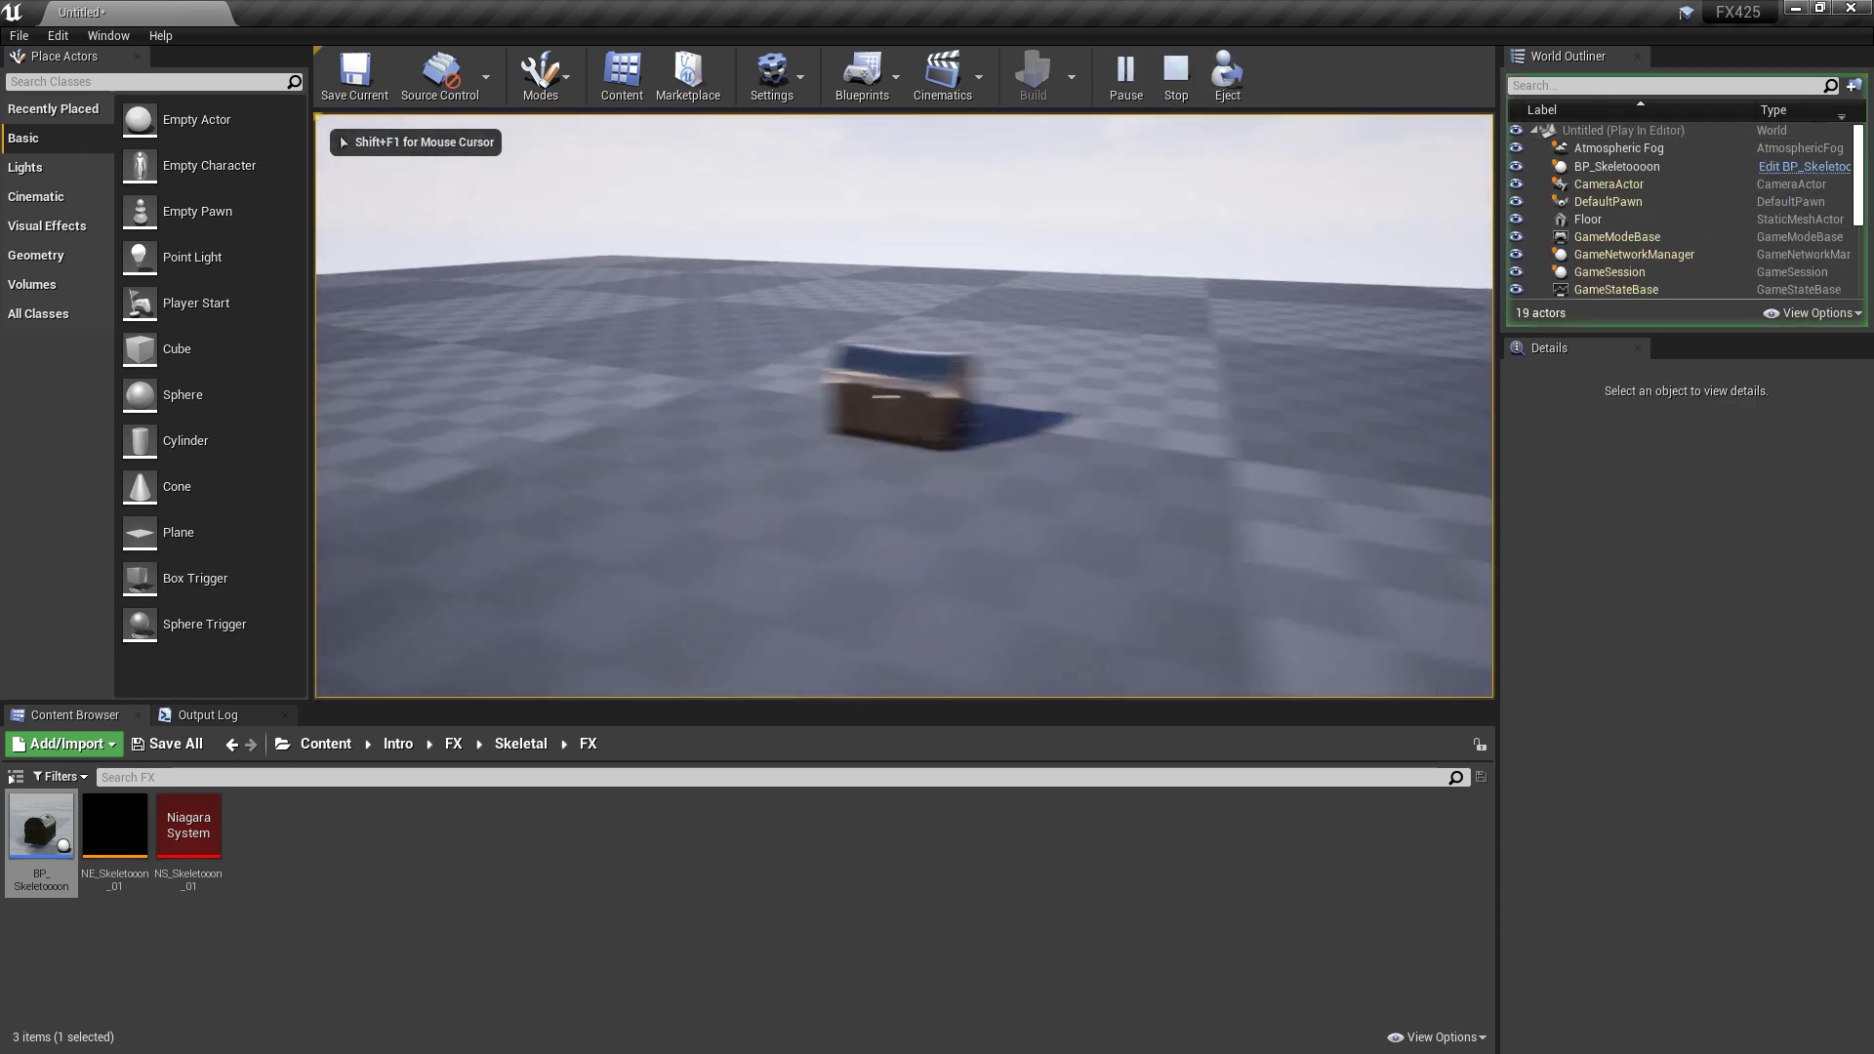
key(w)
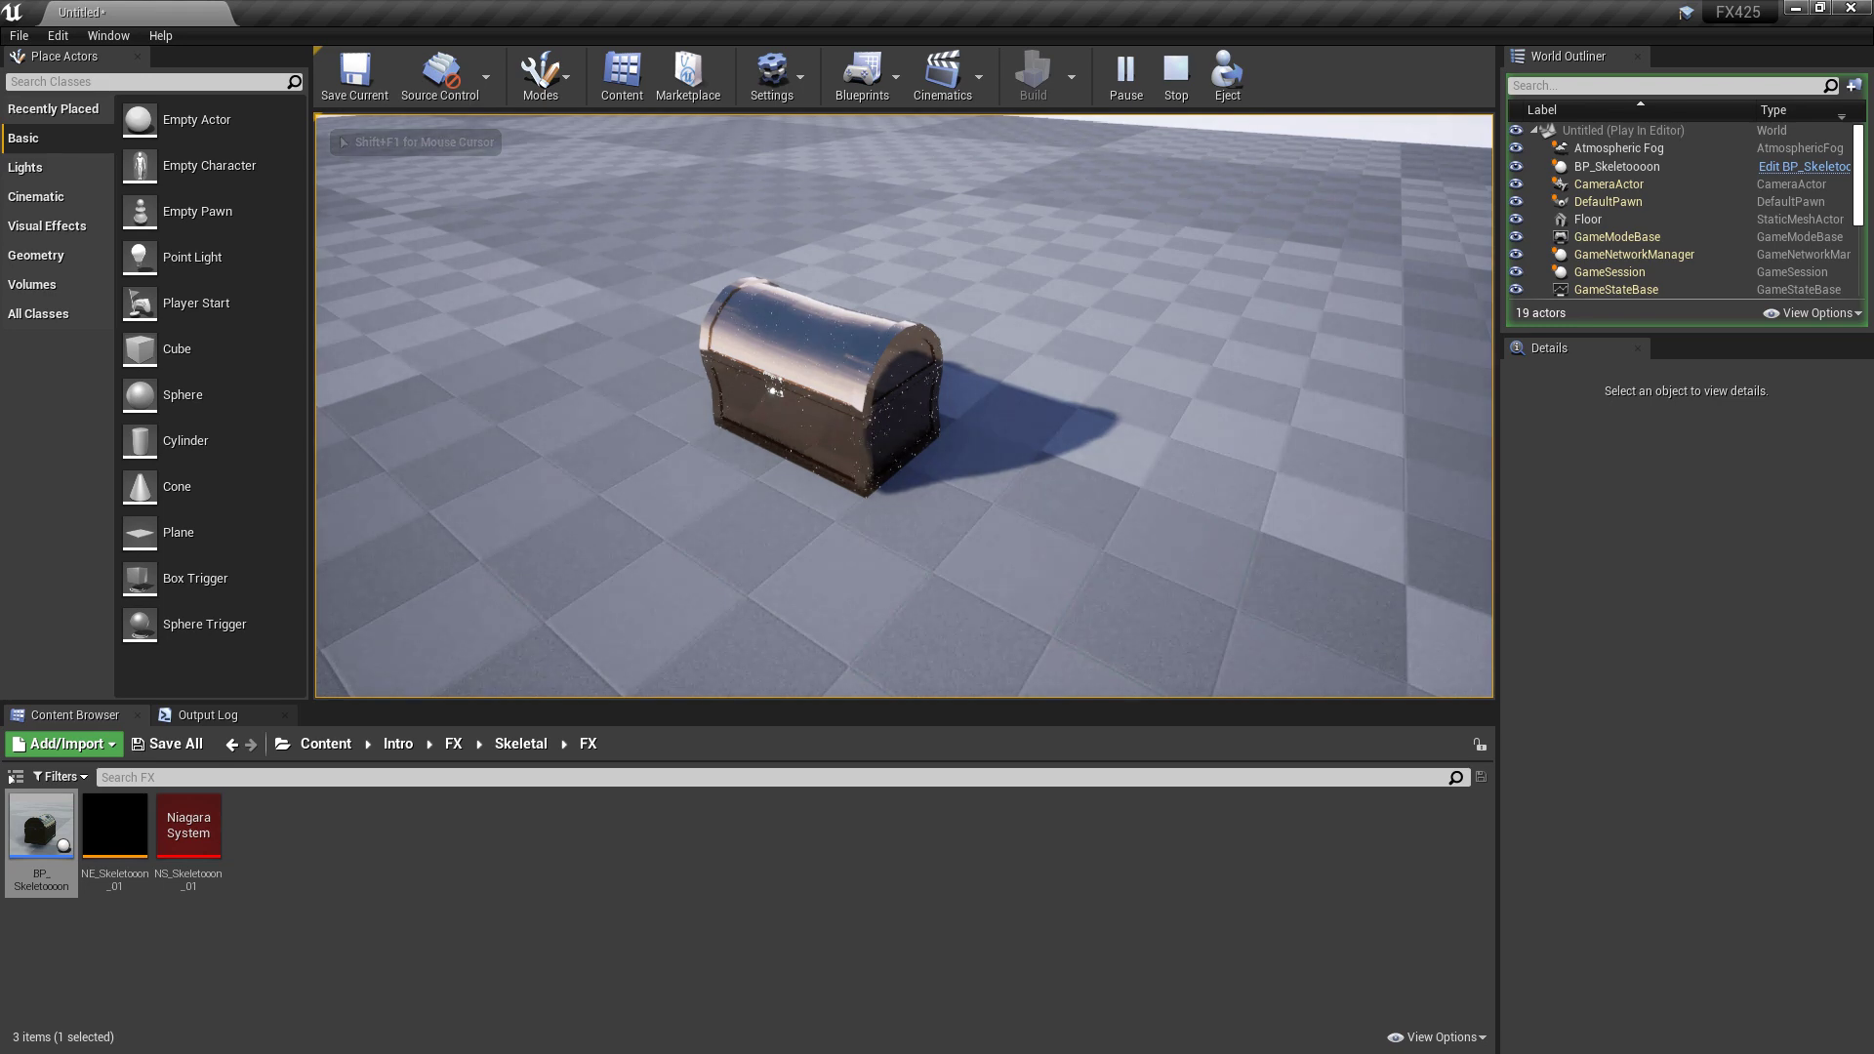